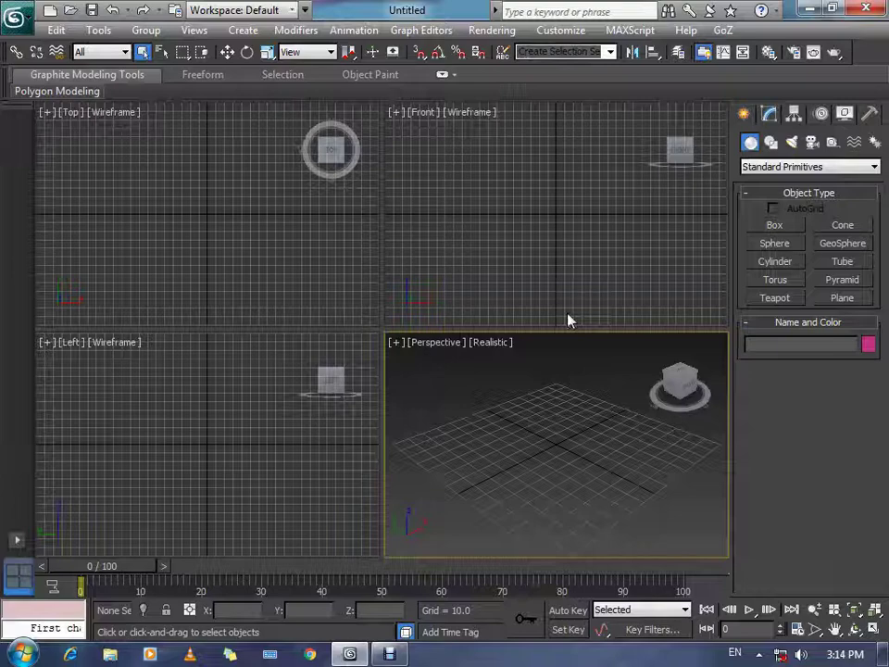
Step: Draw Tube001 as a four-sided tube with radii 179.512 and 162.468 and height 170.558
left_click(775, 228)
left_click(836, 263)
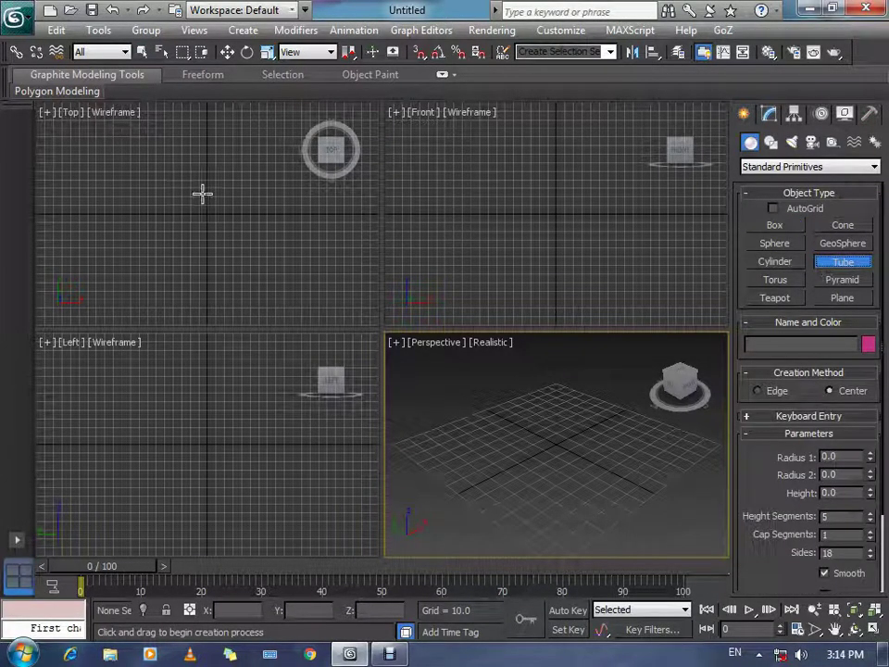
left_click_drag(203, 210, 254, 274)
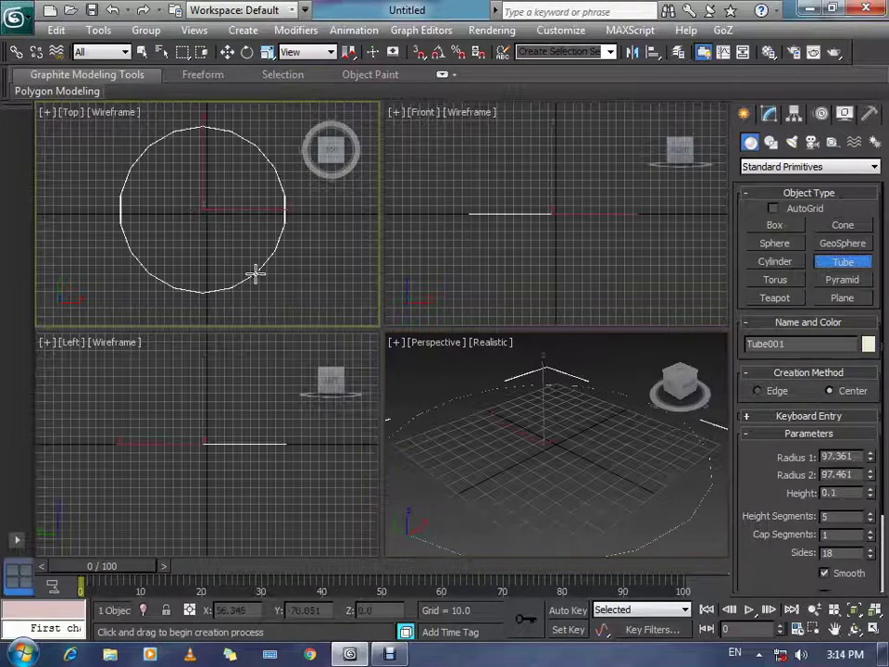
right_click(278, 225)
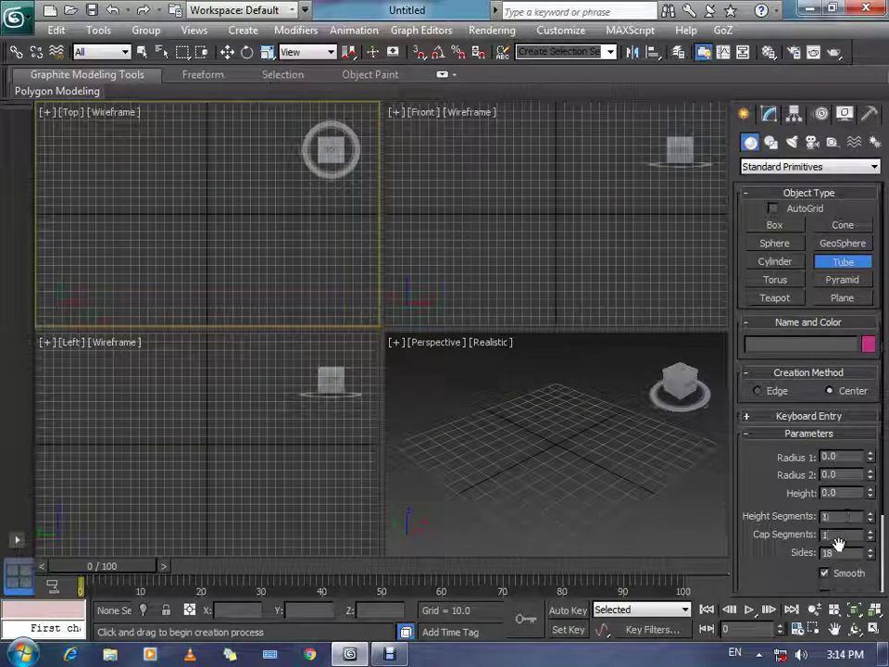
type("4")
mouse_move(155, 222)
left_mouse_down()
mouse_move(256, 288)
mouse_move(267, 149)
left_mouse_up()
left_click(263, 145)
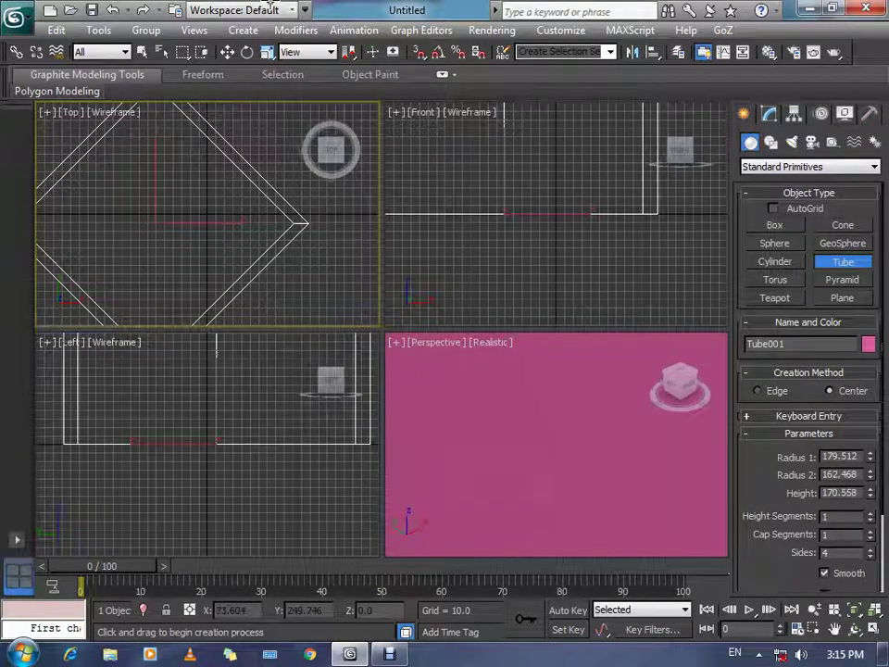
left_click(255, 239)
right_click(255, 239)
right_click(205, 219)
left_click(232, 222)
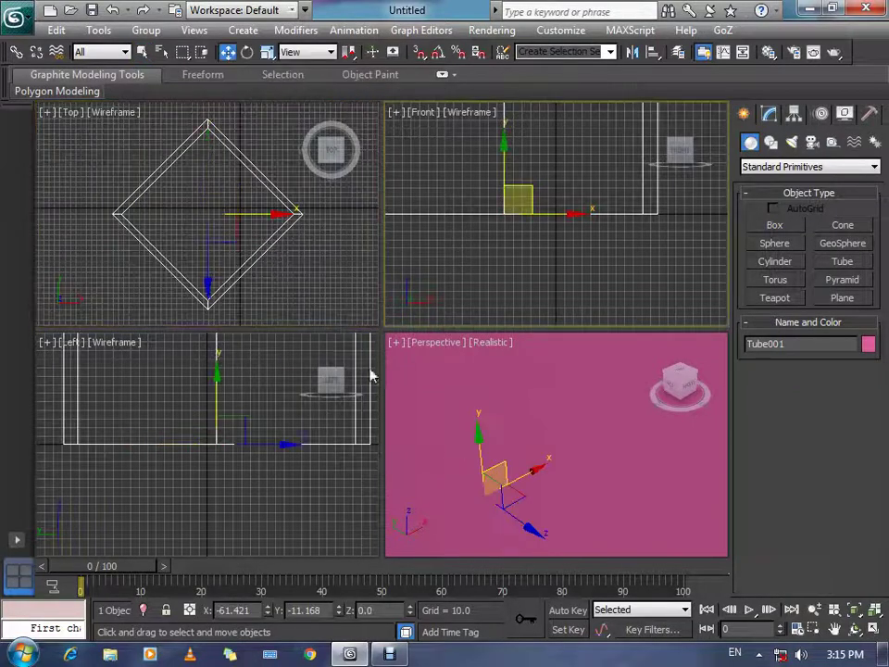
Step: Rotate the tube 45° about the Z axis
key("z")
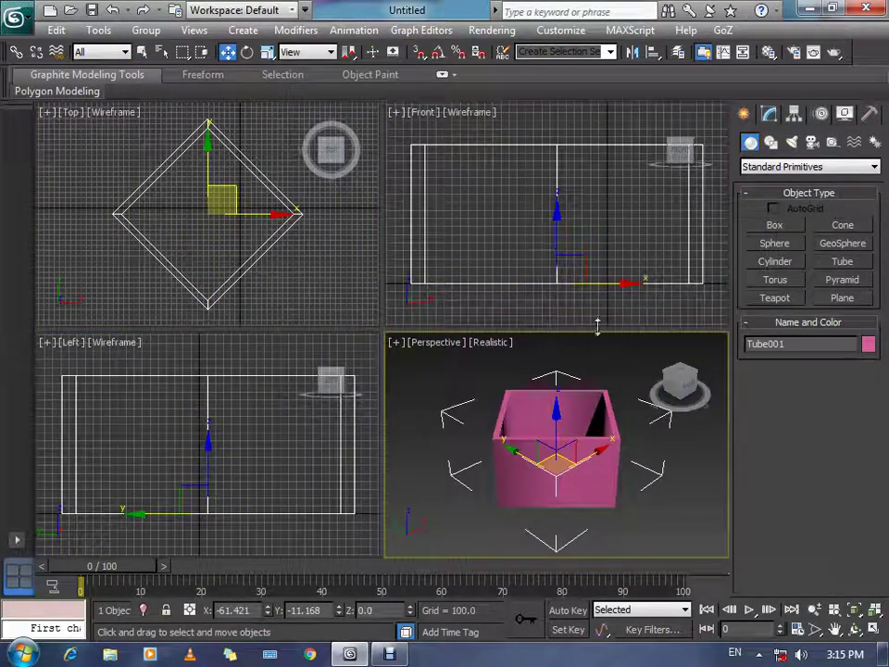
right_click(486, 453)
left_click(508, 473)
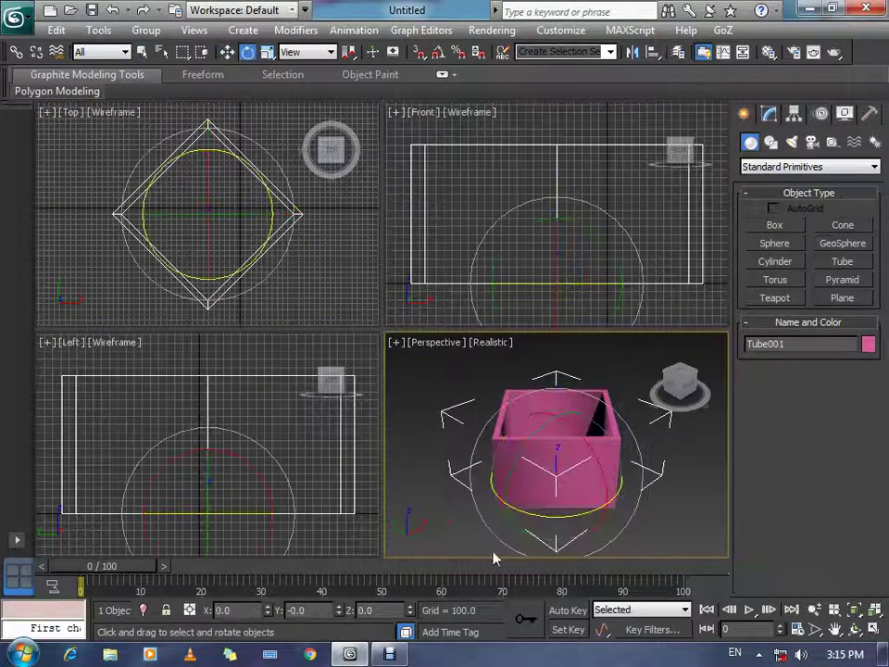
type("45")
key("Return")
Step: Reset the tube's transform with the Reset XForm utility
right_click(588, 419)
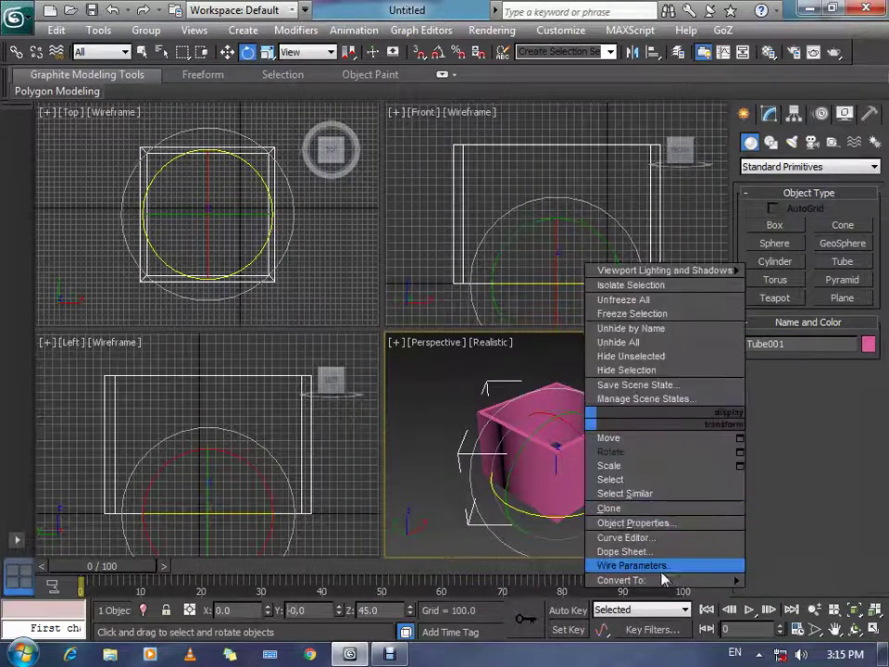
left_click(869, 113)
left_click(814, 330)
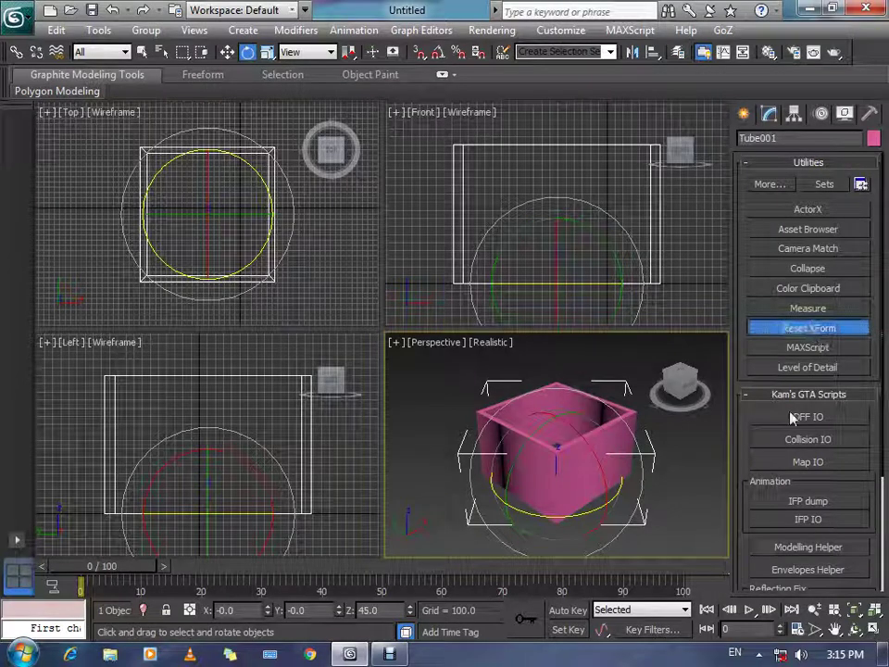
left_click(804, 394)
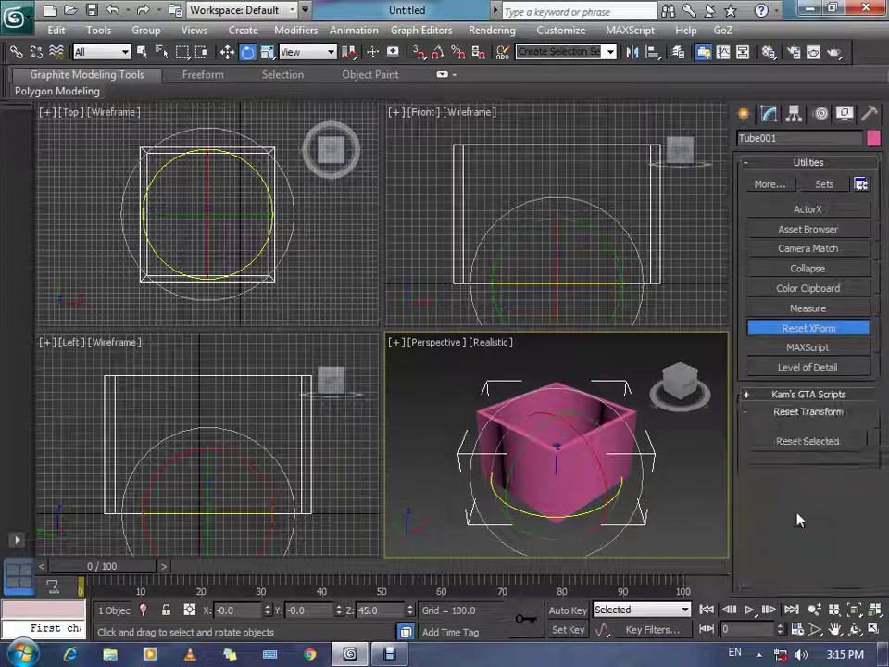
left_click(770, 113)
Step: Convert Tube001 to an Editable Mesh
right_click(558, 479)
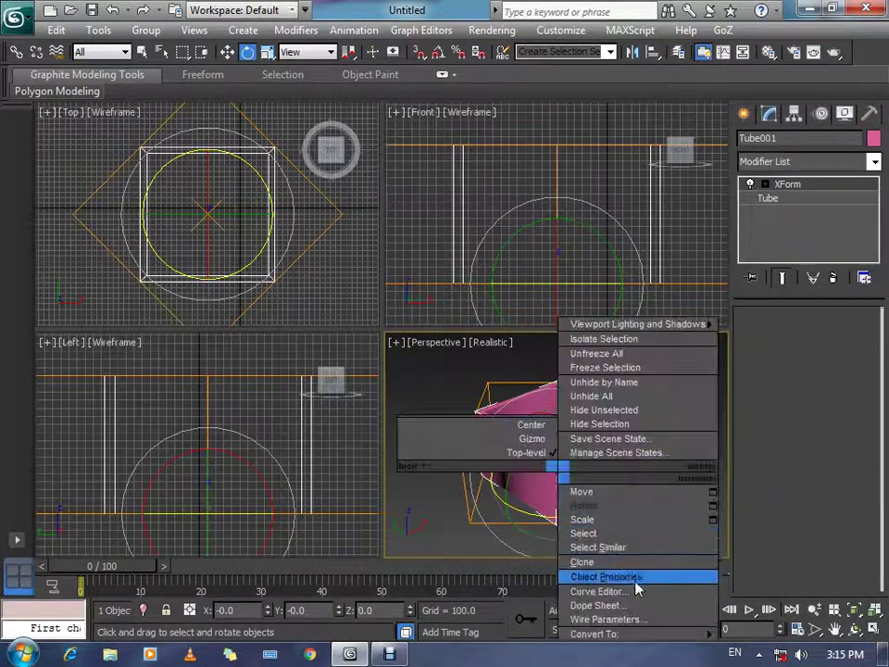
left_click(738, 636)
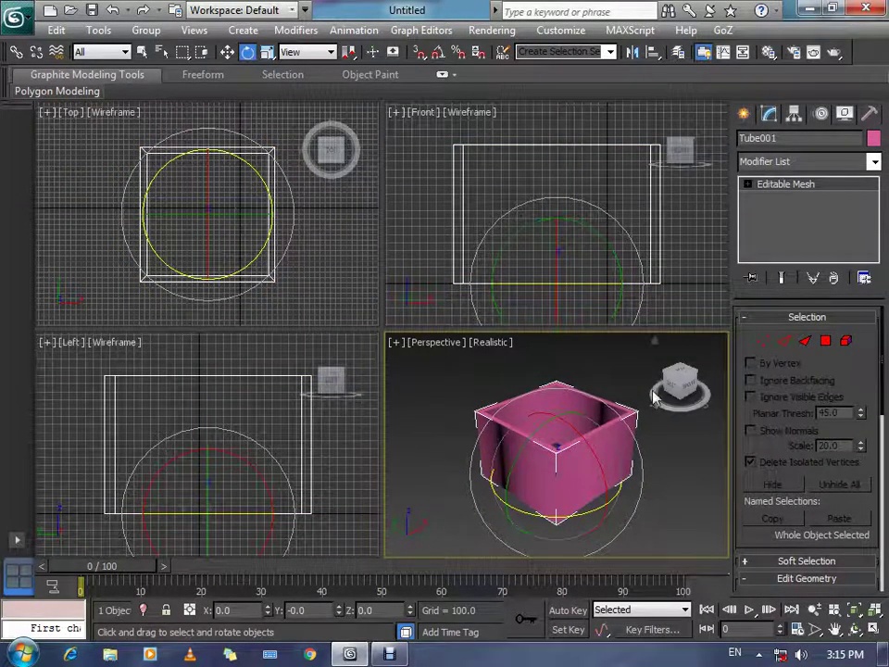
right_click(285, 317)
right_click(426, 250)
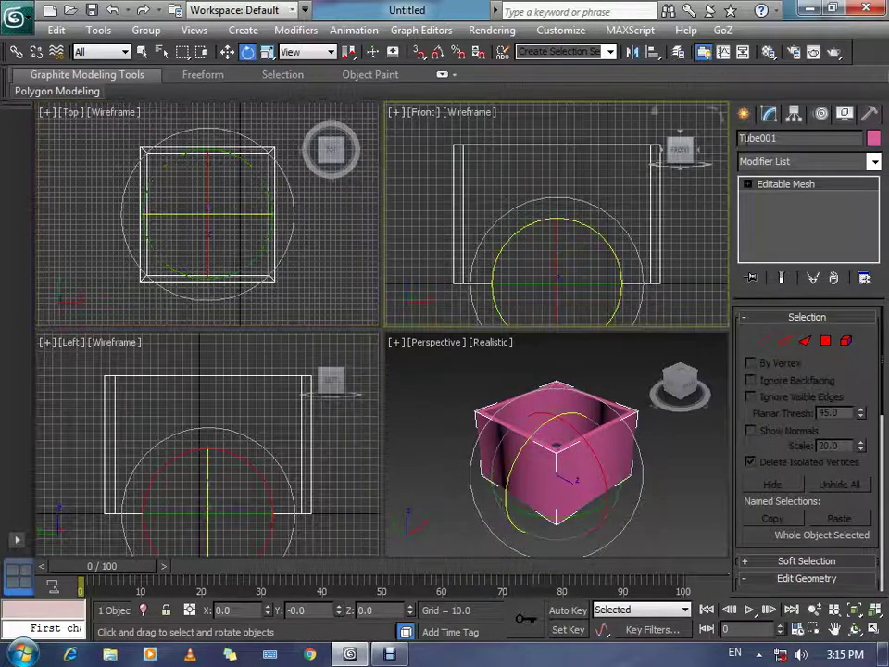
left_click(743, 113)
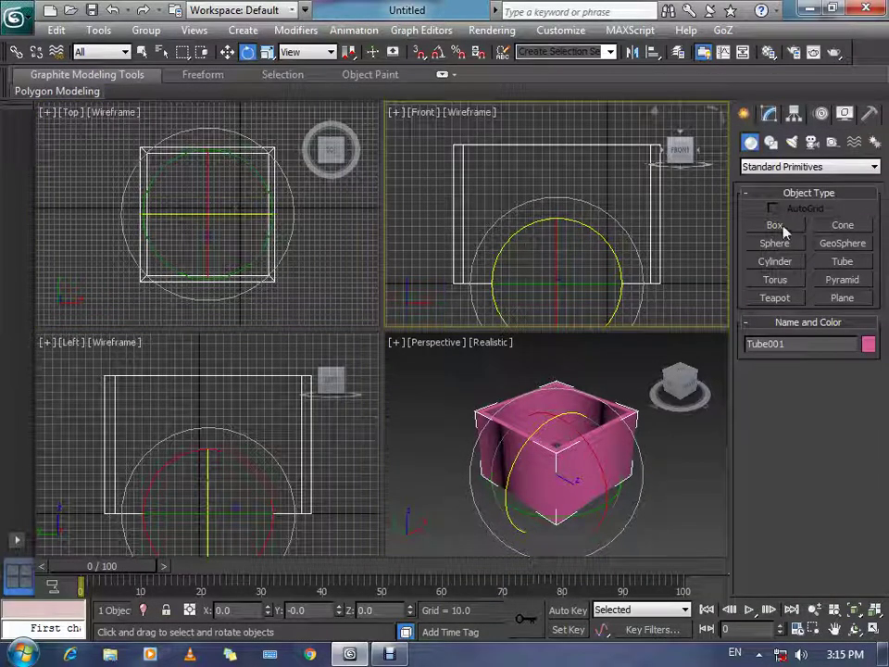
Step: Draw a thin box, about 98 by 51 units, in the Front view
left_click(778, 225)
left_click_drag(532, 291, 580, 205)
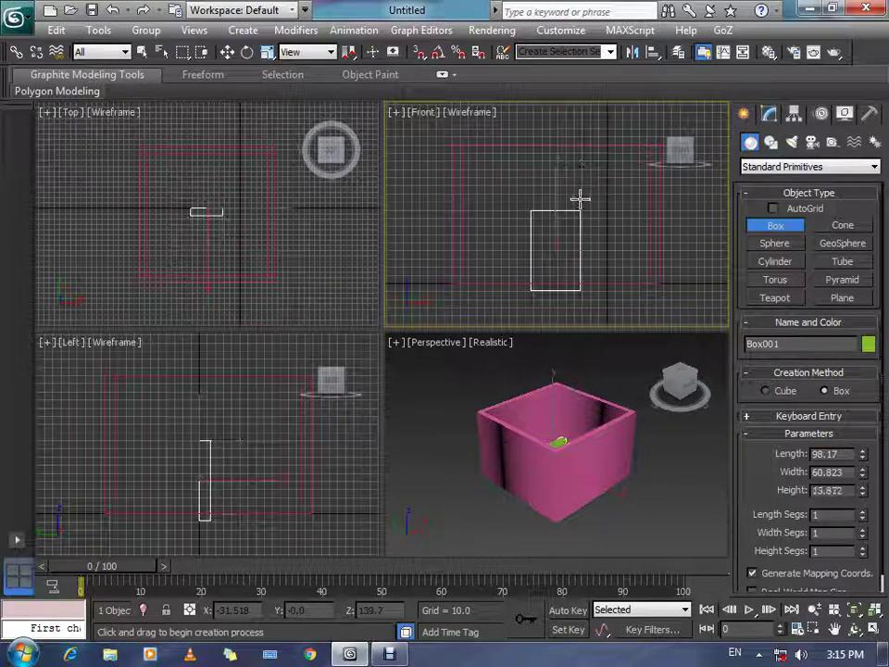
left_click(579, 199)
right_click(148, 174)
Step: Move the box through the front wall at ground level where the door goes
key("e")
right_click(225, 197)
left_click(245, 212)
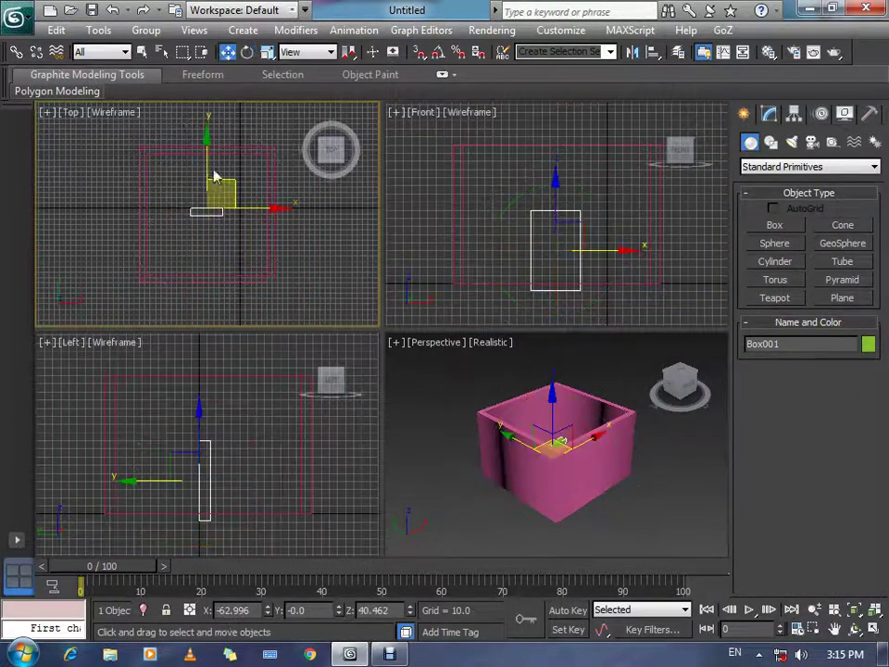
left_click_drag(212, 159, 230, 227)
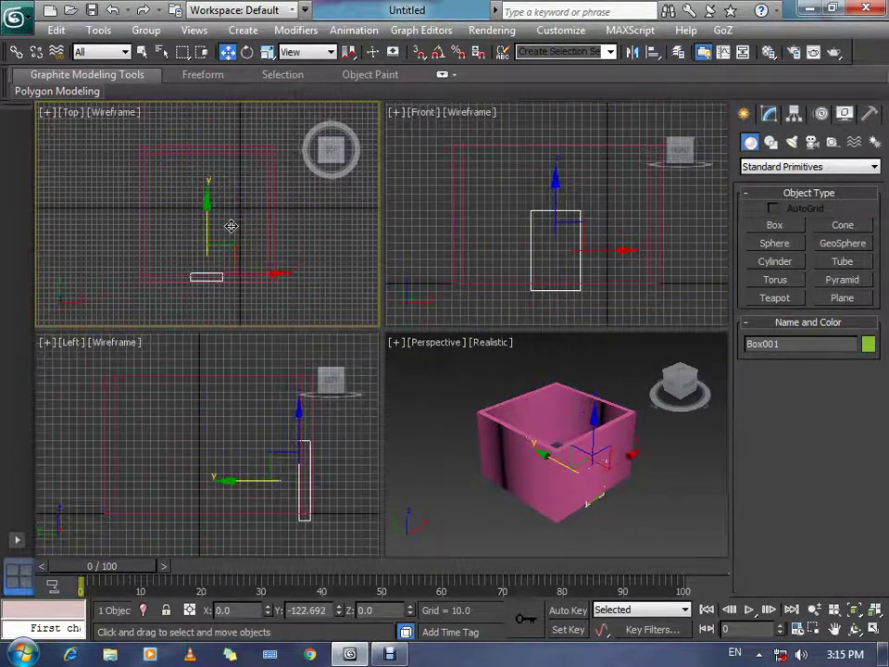
scroll(230, 226, "up", 5)
mouse_move(220, 141)
left_mouse_down()
mouse_move(218, 129)
mouse_move(232, 126)
left_mouse_up()
left_click(570, 252)
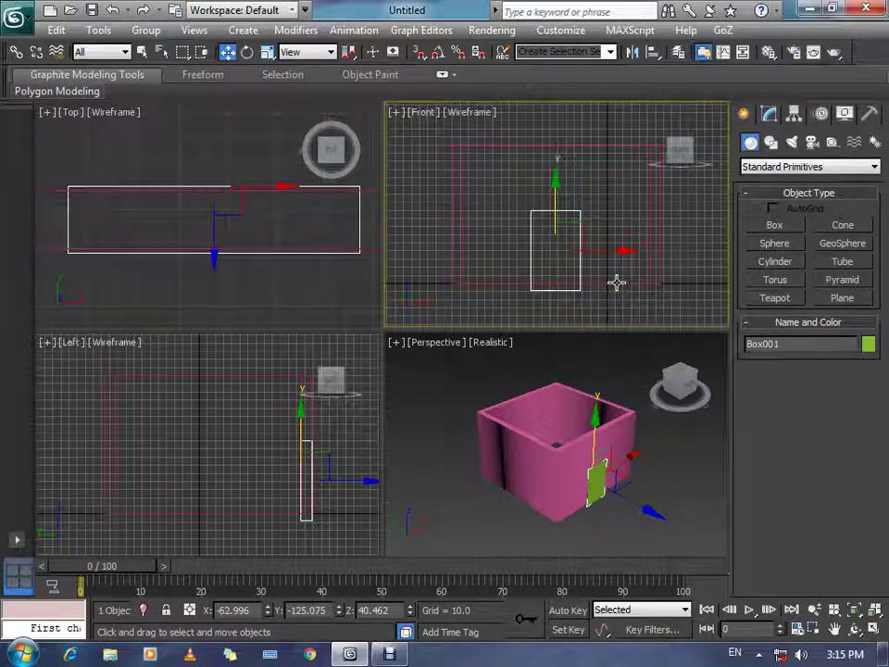
Step: Subtract Box001 from Tube001 with a ProBoolean to cut the doorway
left_click(657, 235)
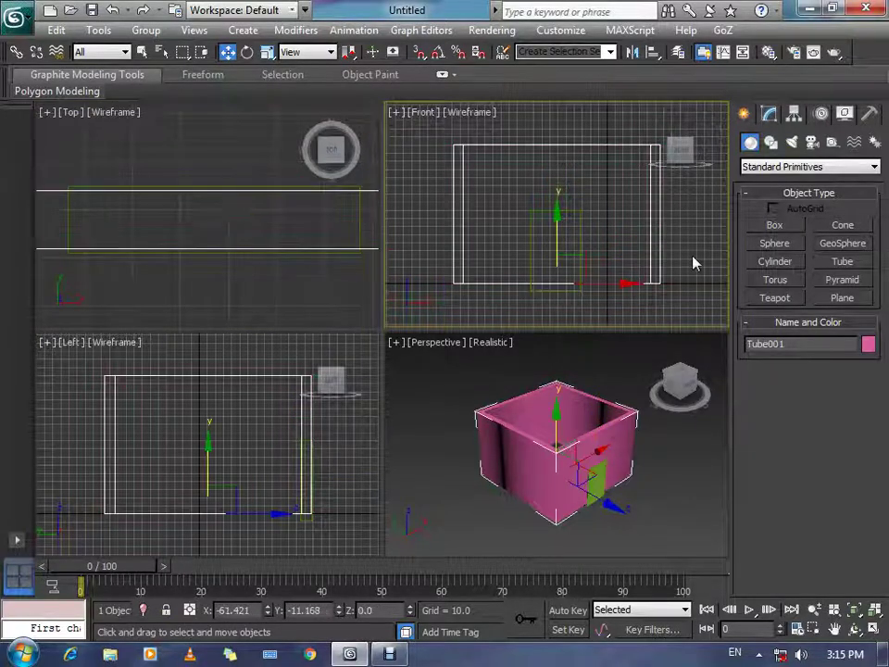
left_click(769, 113)
left_click(744, 113)
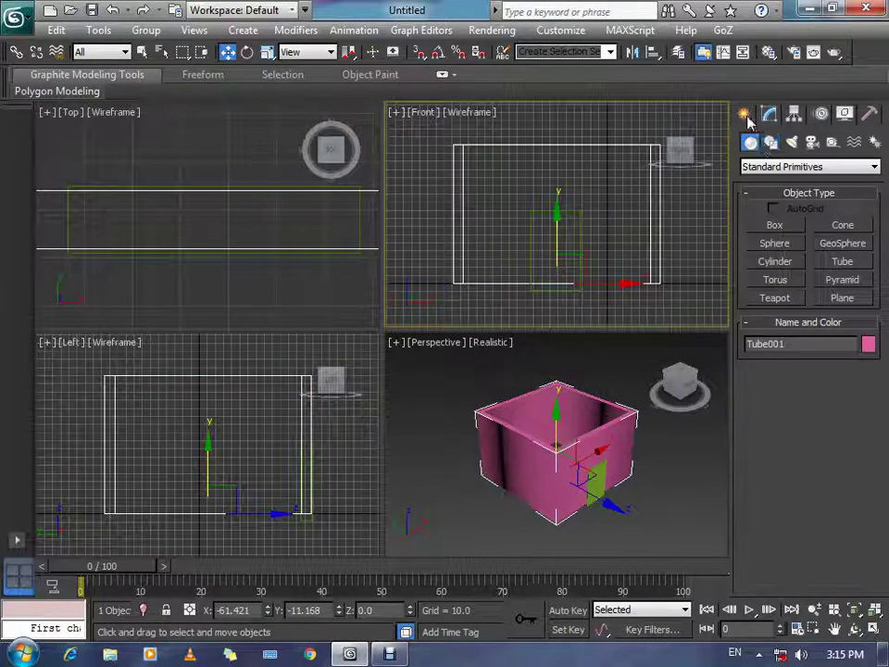
left_click(770, 141)
left_click(750, 142)
left_click(806, 166)
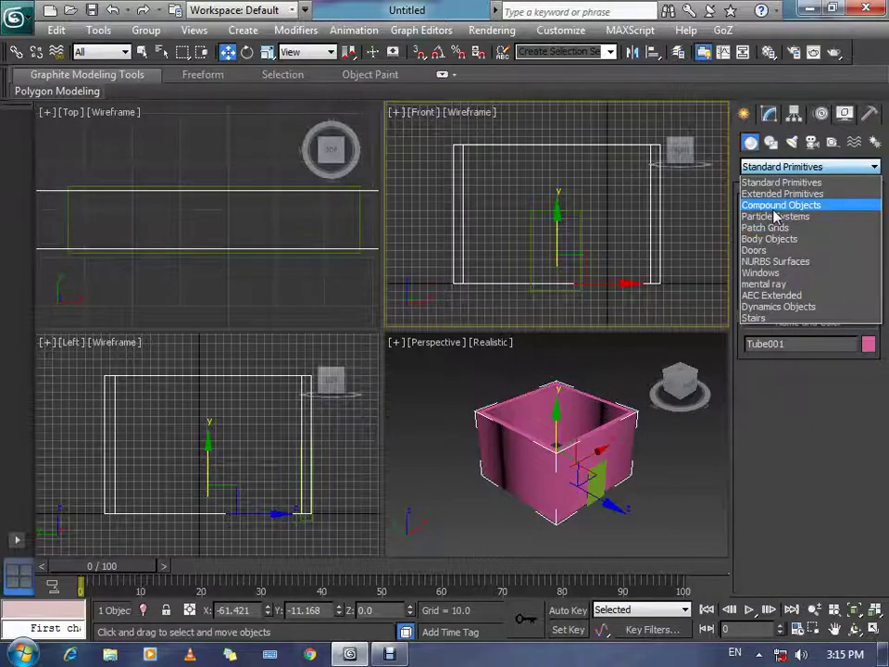
left_click(780, 205)
left_click(774, 315)
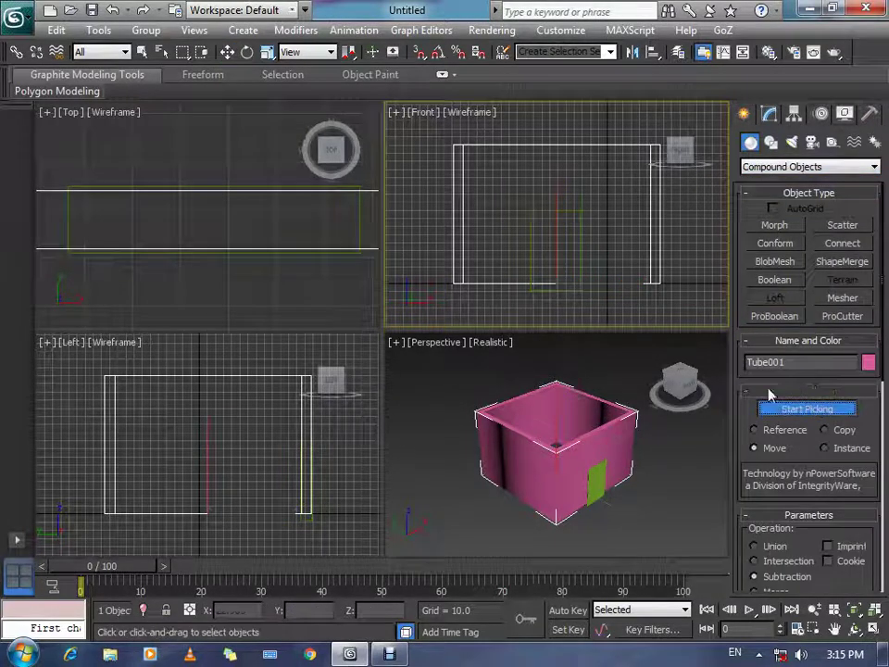
left_click(581, 268)
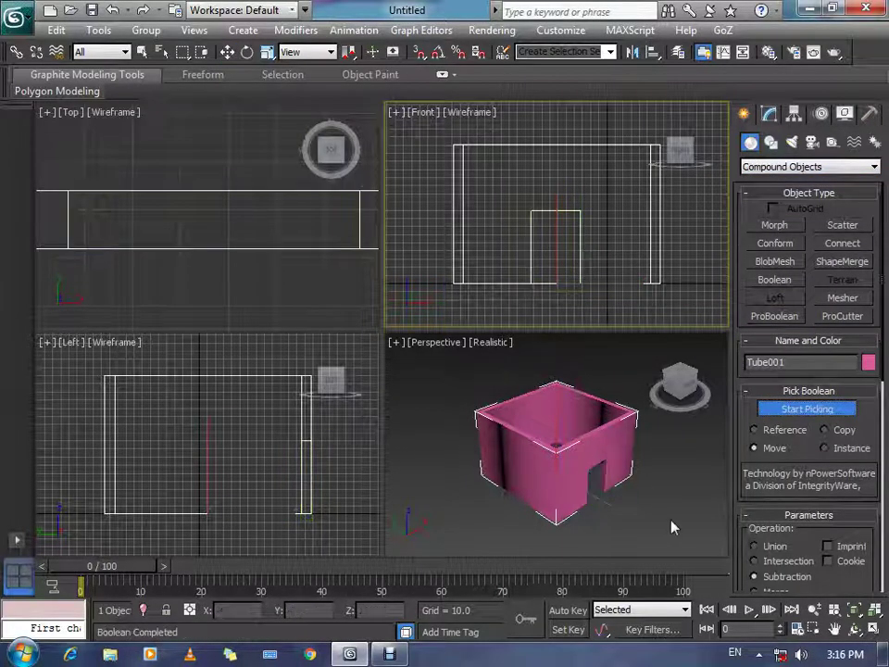
Step: Orbit the Perspective view around the house to inspect the new door opening
left_click(503, 390)
key("ctrl+r")
mouse_move(581, 453)
left_mouse_down()
mouse_move(531, 444)
mouse_move(554, 475)
left_mouse_up()
scroll(563, 463, "up", 3)
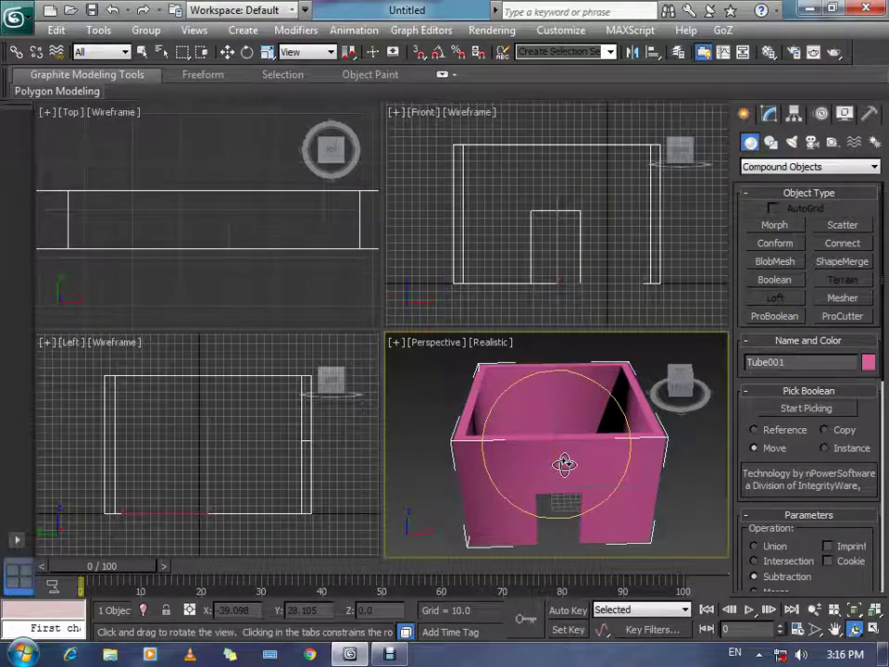
mouse_move(564, 464)
left_mouse_down()
mouse_move(484, 413)
mouse_move(615, 432)
mouse_move(561, 432)
mouse_move(596, 432)
left_mouse_up()
right_click(599, 439)
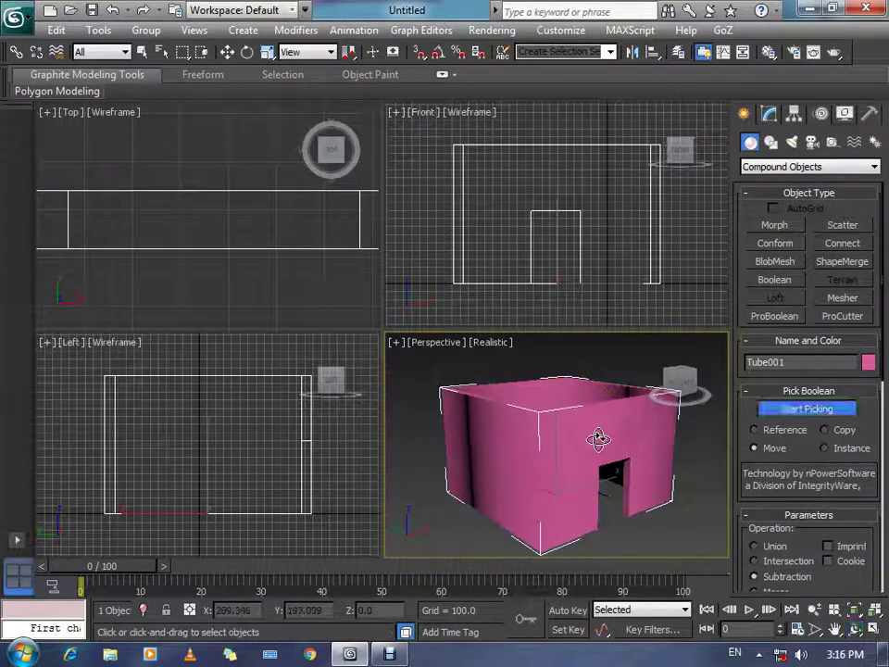
right_click(246, 426)
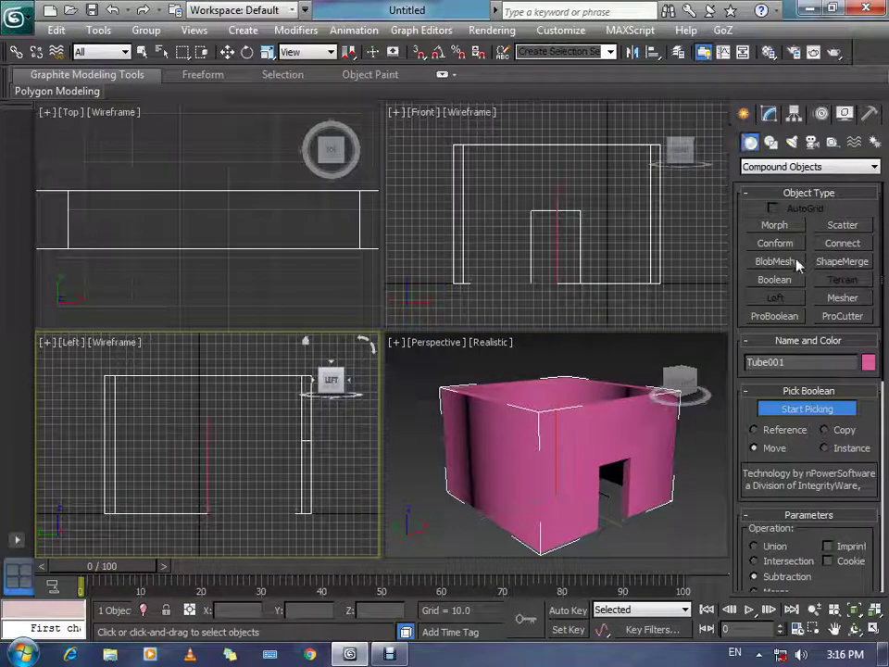
left_click(797, 167)
left_click(787, 181)
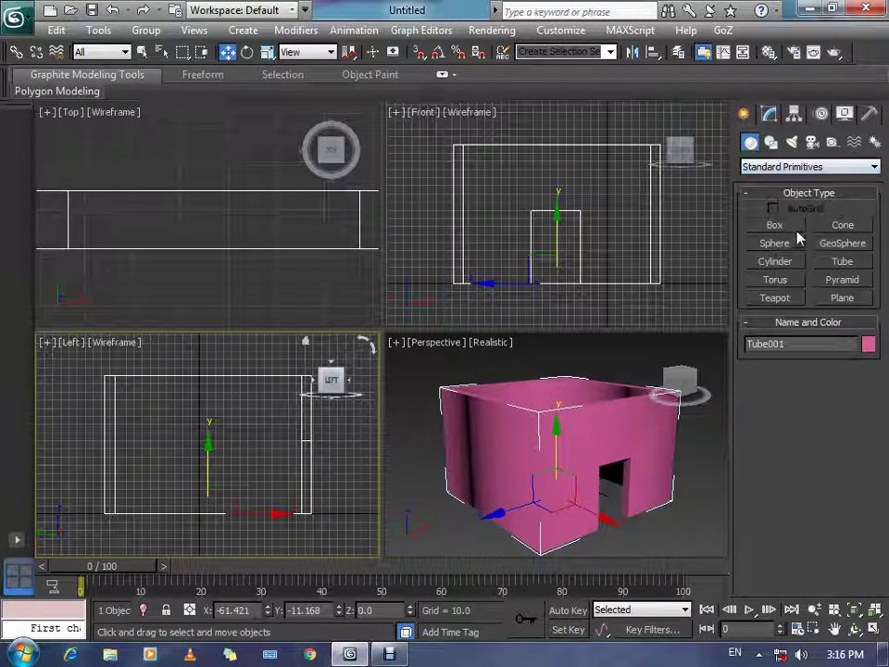
Step: Draw a small box in the Left view, discarding a first attempt
left_click(775, 225)
mouse_move(167, 480)
left_mouse_down()
mouse_move(229, 419)
mouse_move(218, 429)
left_mouse_up()
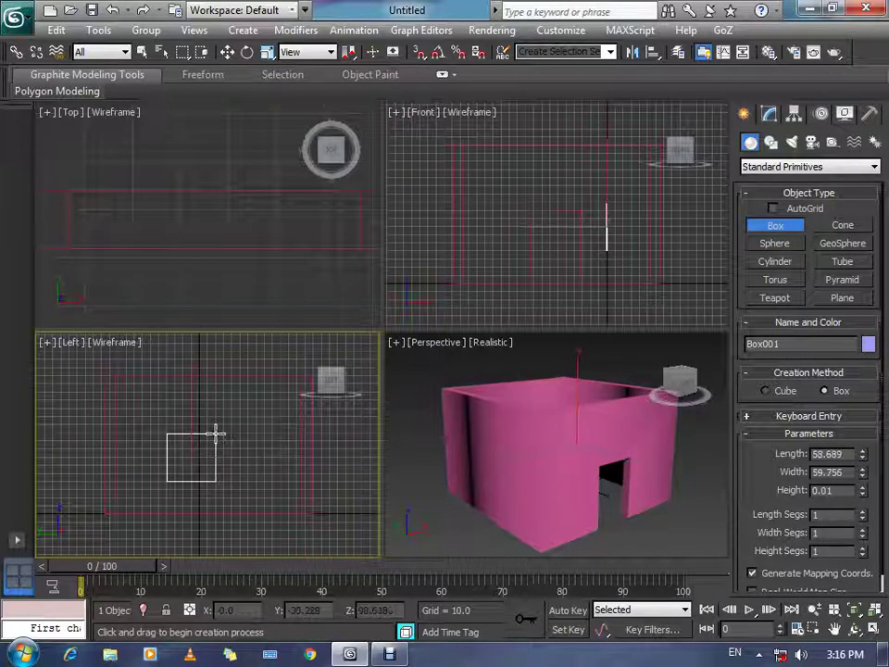
right_click(233, 420)
right_click(226, 254)
key("ctrl+shift+z")
right_click(422, 318)
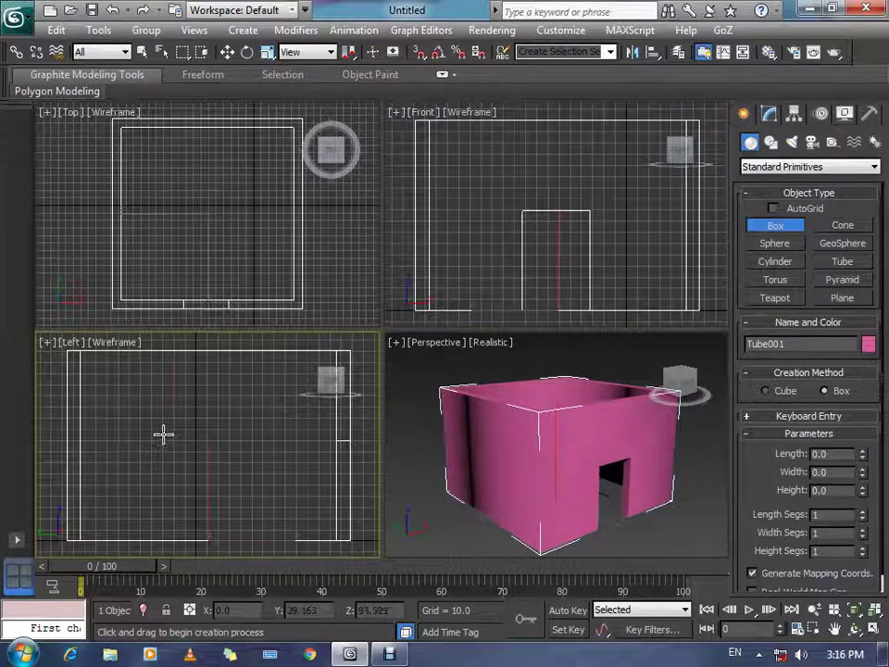
left_click_drag(163, 436, 229, 497)
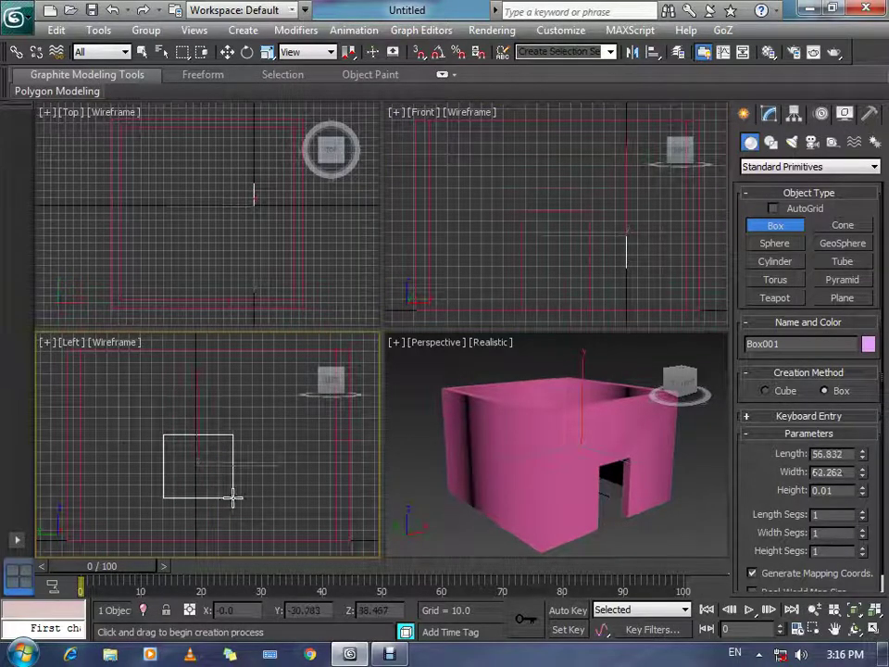
left_click_drag(230, 498, 223, 488)
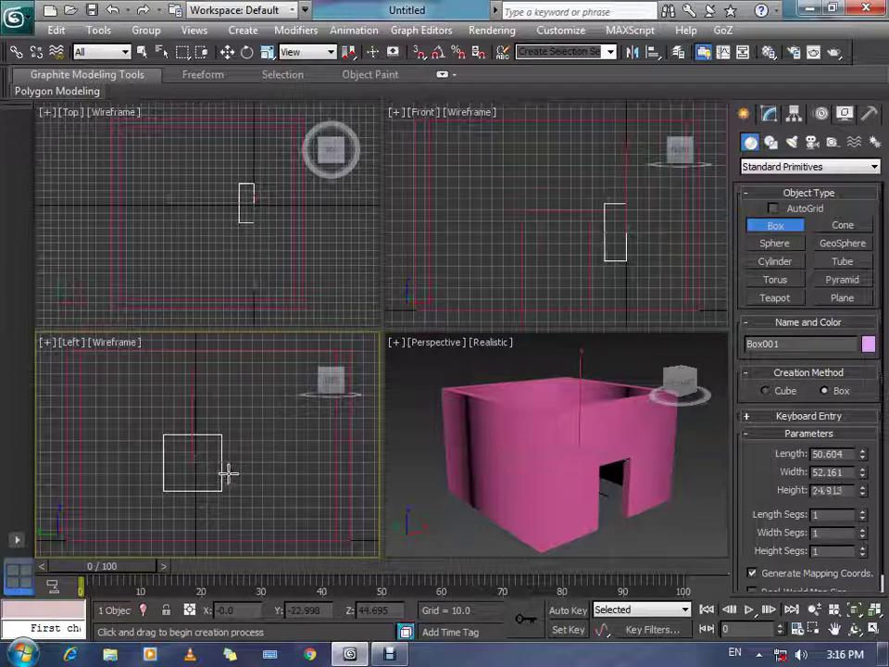
left_click(229, 474)
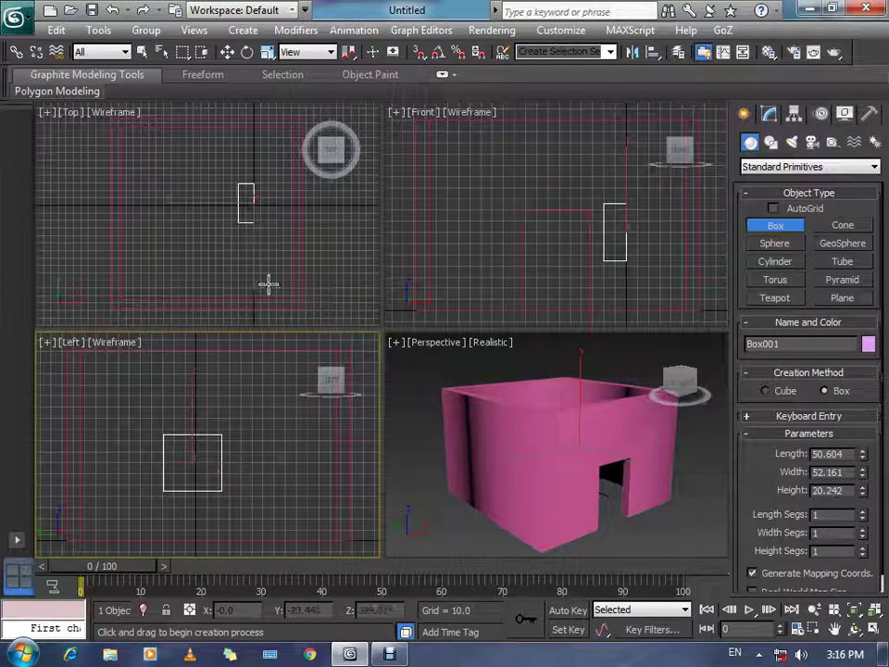
right_click(271, 206)
Step: Move the box onto the left wall and copy it as Box002 onto the right wall
key("w")
left_click_drag(303, 205, 175, 232)
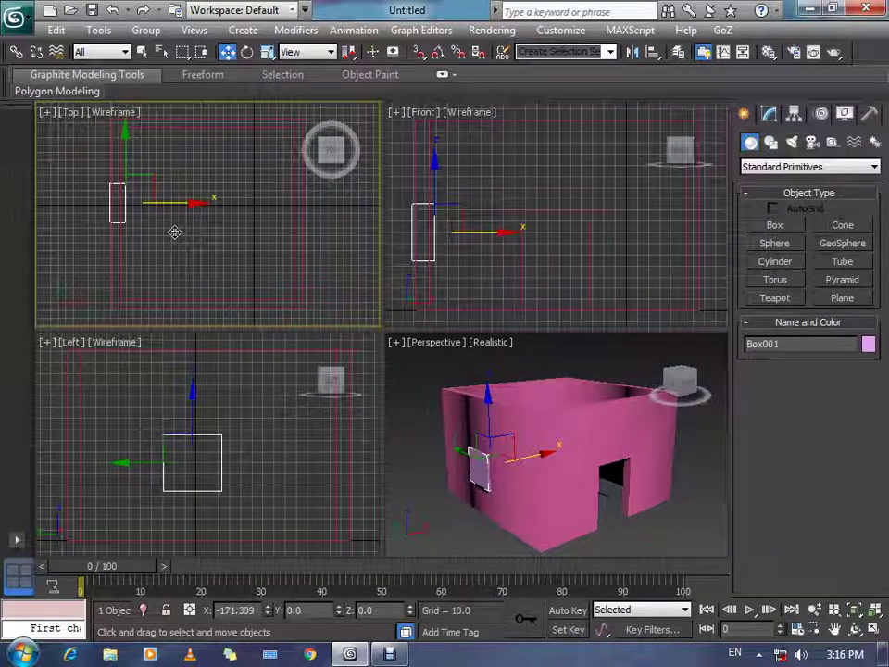
right_click(114, 199)
left_click(197, 291)
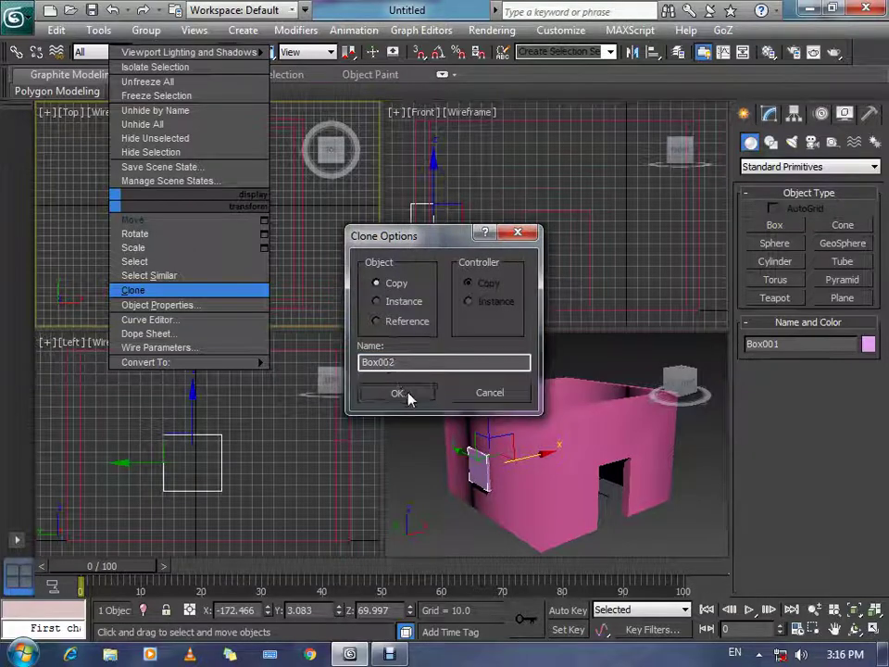
left_click(395, 393)
mouse_move(179, 200)
left_mouse_down()
mouse_move(370, 251)
mouse_move(362, 253)
left_mouse_up()
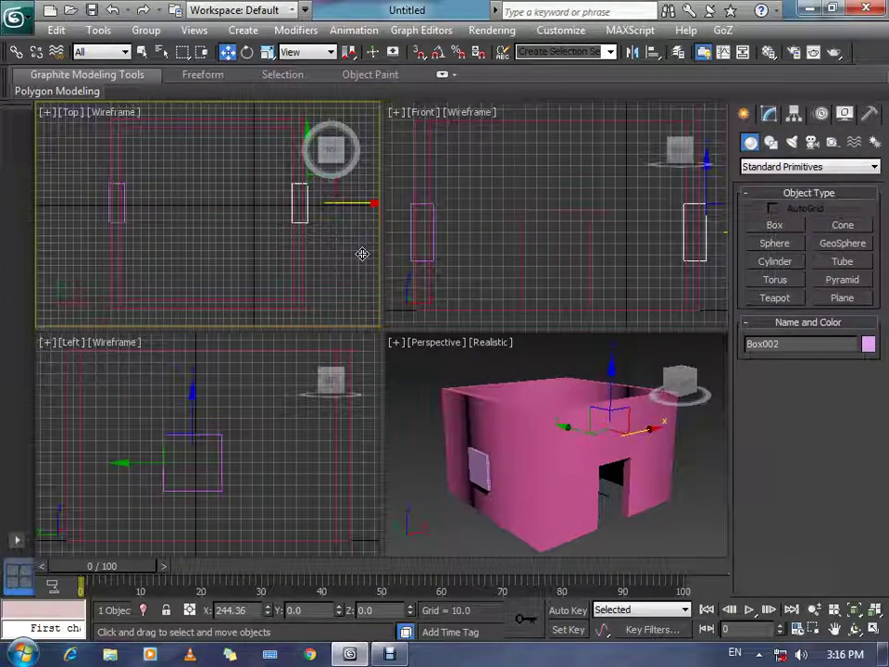
left_click(301, 301)
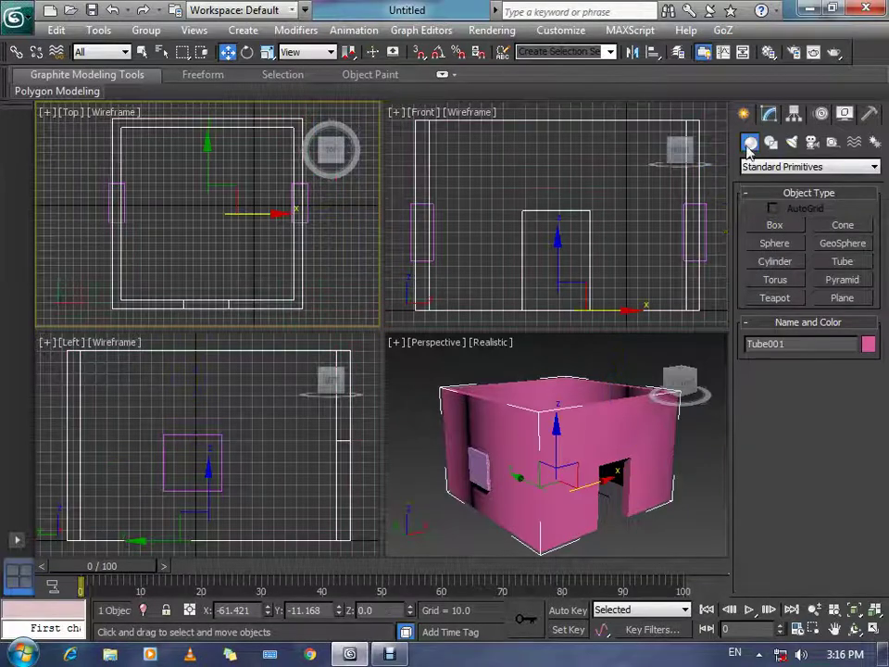
Step: Subtract both side-wall boxes with ProBoolean and collapse the walls to an Editable Mesh
left_click(804, 335)
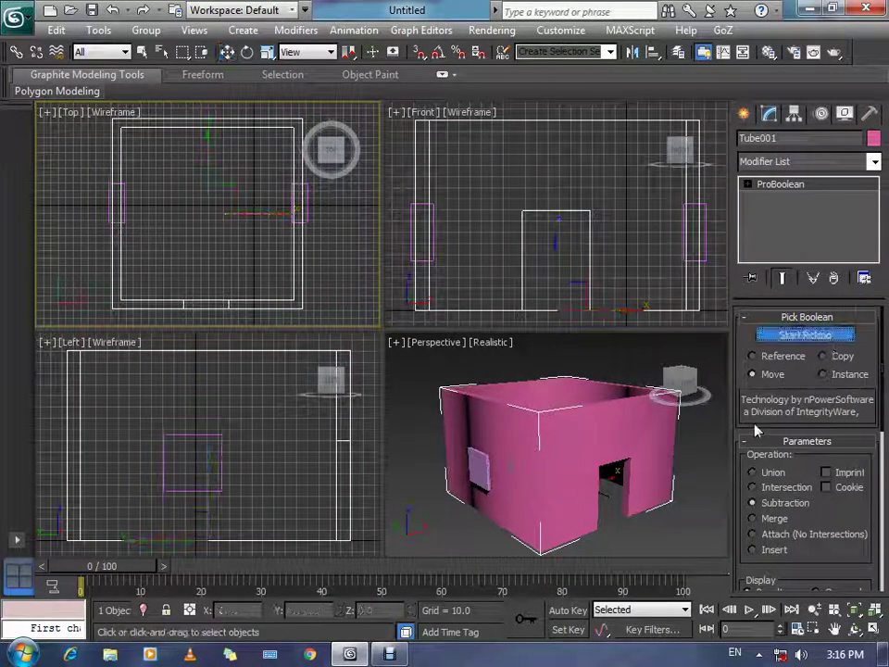
left_click(477, 467)
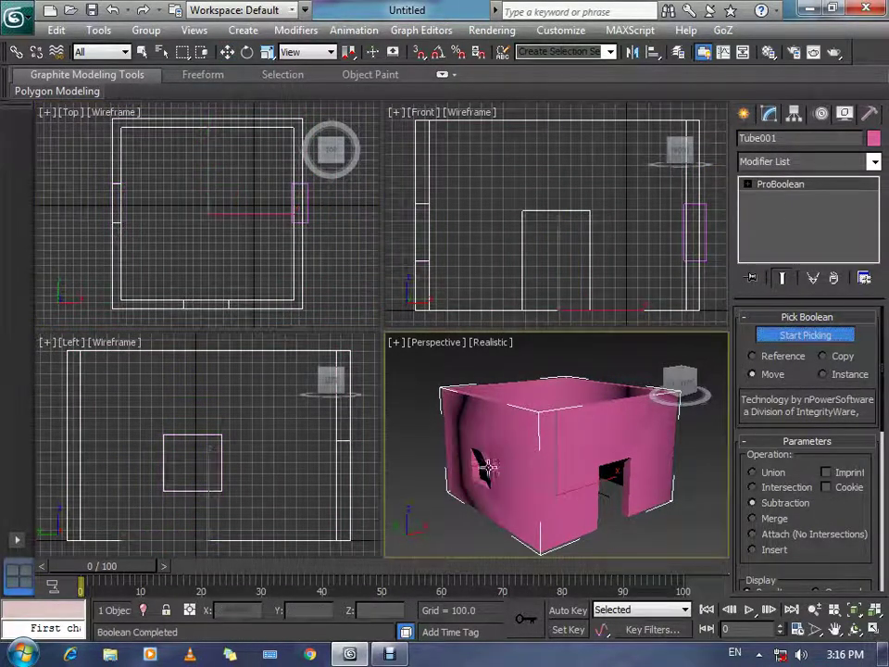
left_click(293, 210)
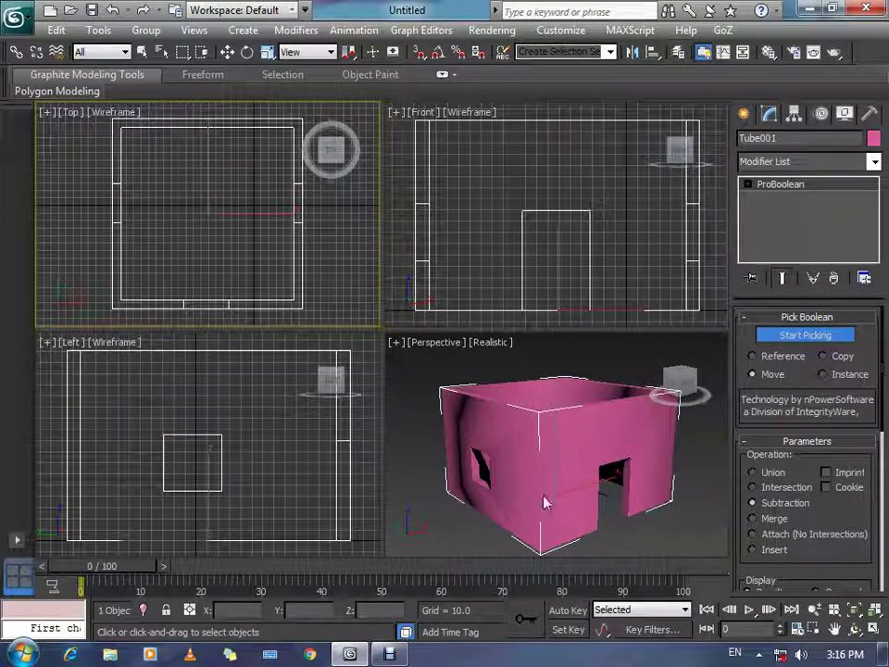
left_click(522, 455)
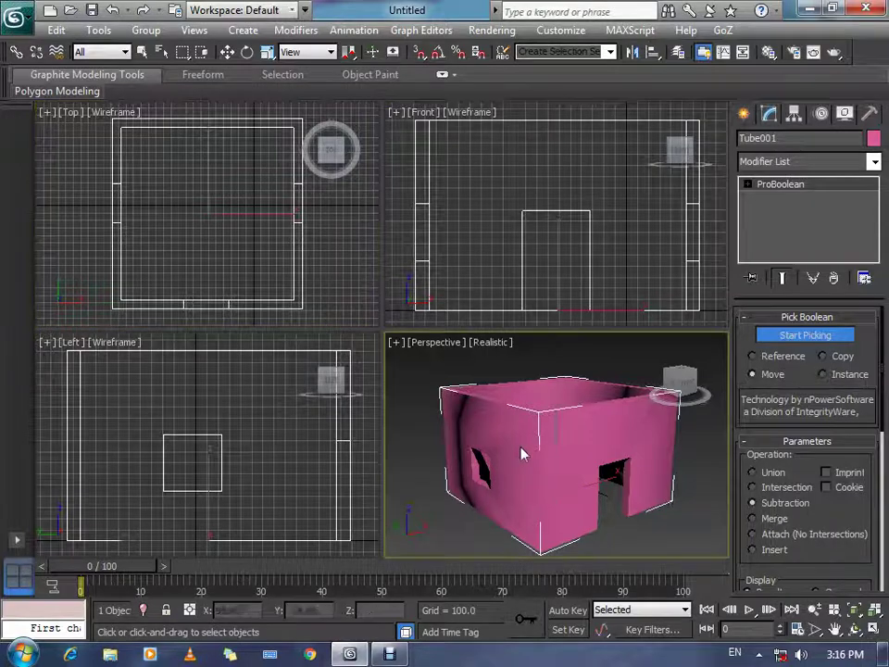
key("w")
right_click(558, 424)
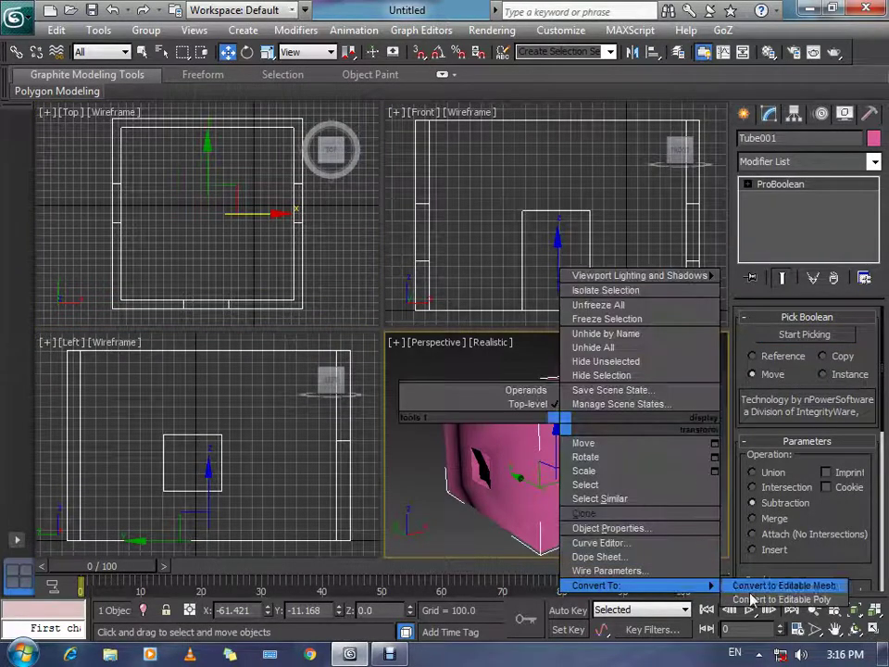
left_click(750, 585)
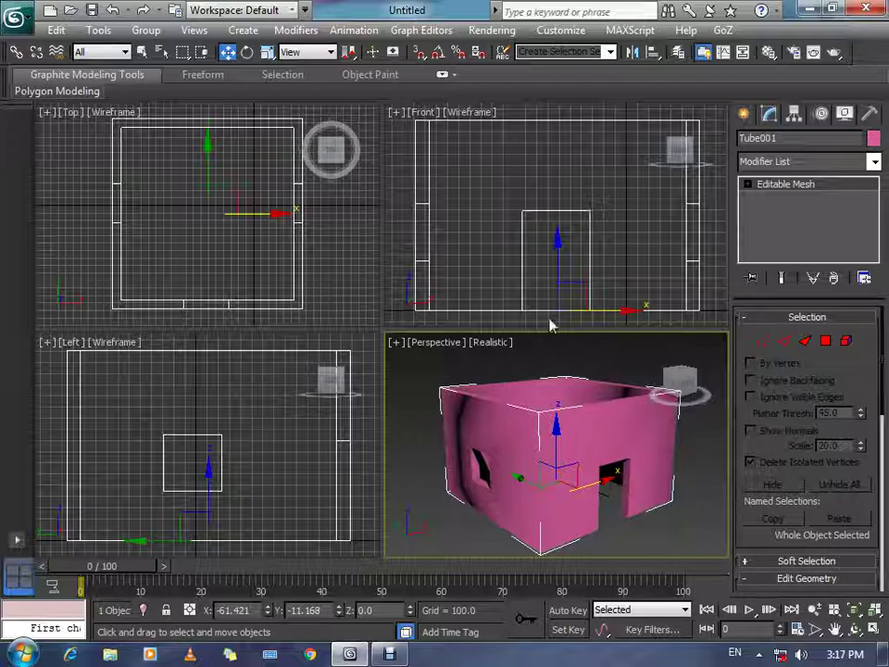
Step: Orbit the maximized Perspective view to look at the house front, then restore four views
right_click(520, 471)
left_click(848, 636)
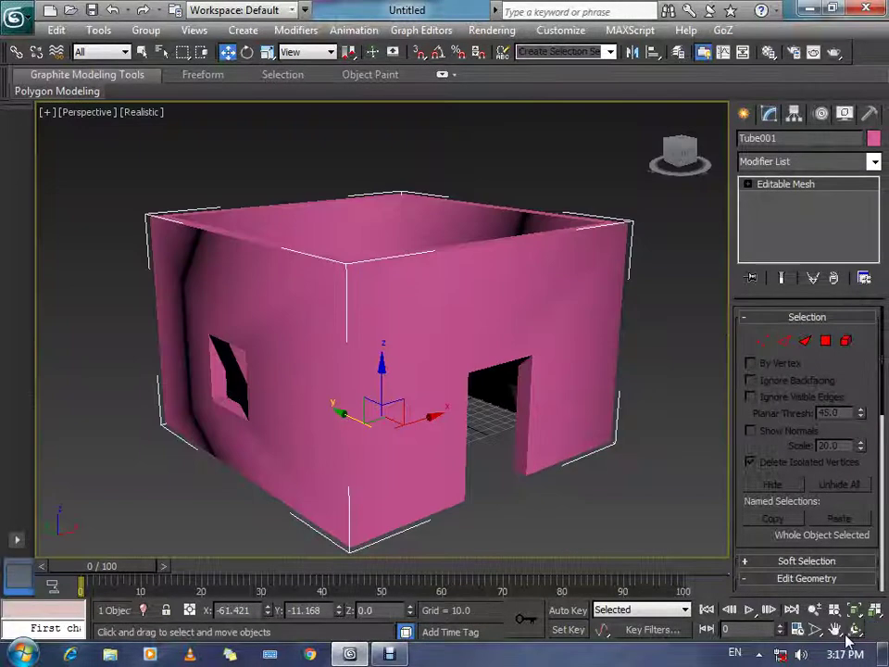
left_click(848, 633)
mouse_move(381, 328)
left_mouse_down()
mouse_move(242, 377)
mouse_move(317, 308)
mouse_move(362, 336)
left_mouse_up()
right_click(362, 332)
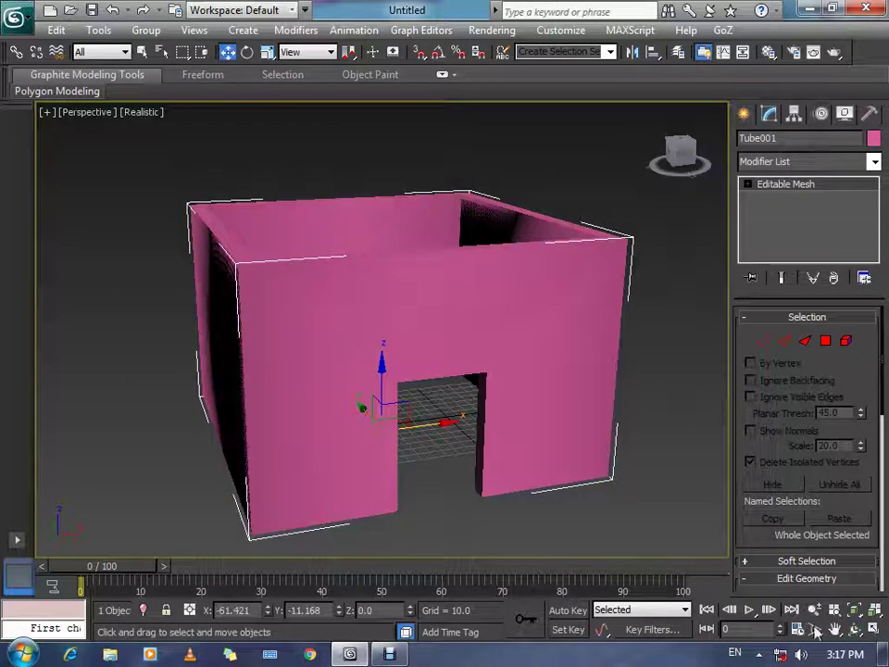
left_click(874, 631)
Step: Draw a flat box covering the whole house footprint in the maximized Top view
left_click(743, 113)
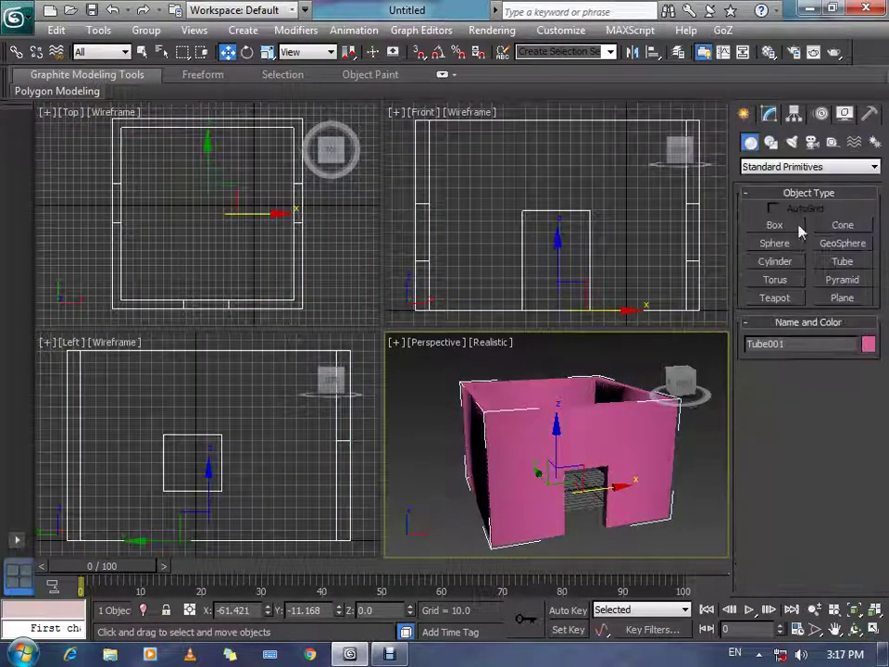
left_click(775, 225)
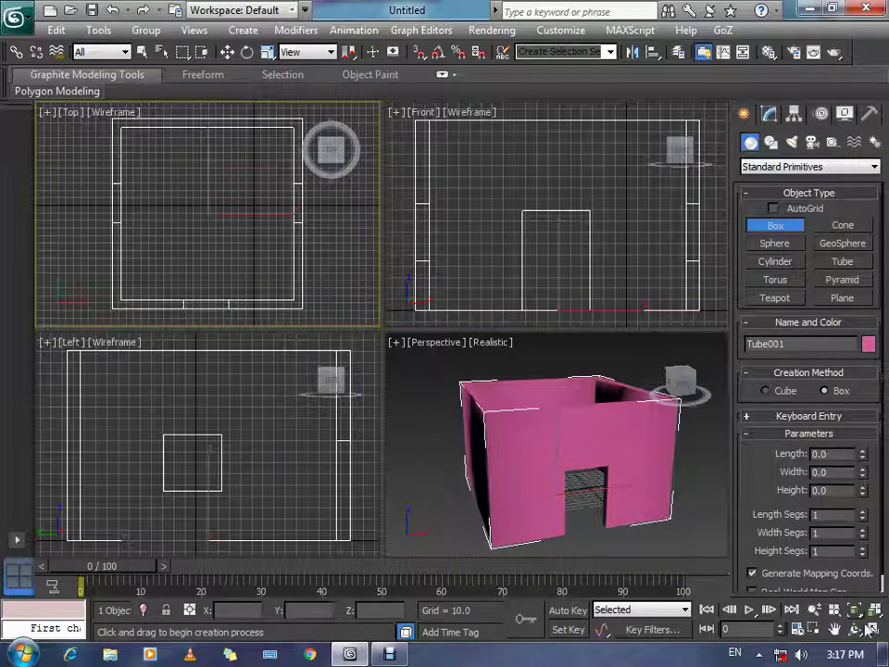
key("alt+w")
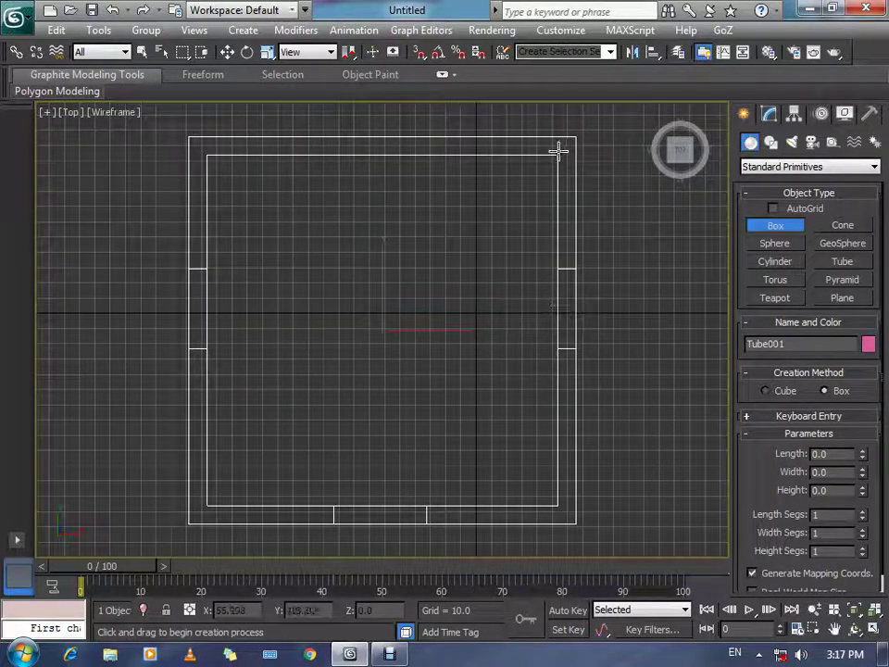
mouse_move(560, 151)
left_mouse_down()
mouse_move(224, 461)
mouse_move(201, 509)
left_mouse_up()
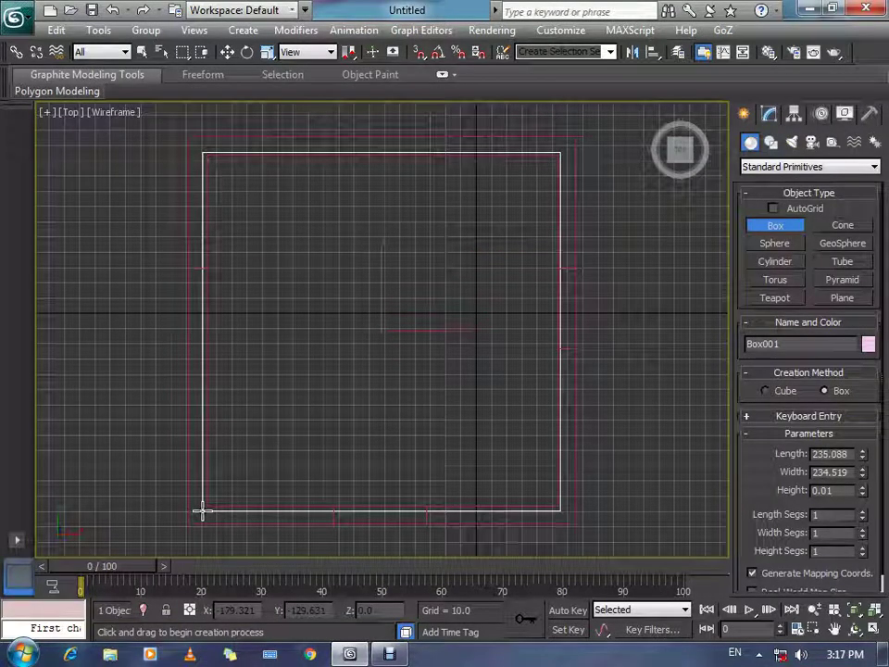
right_click(305, 382)
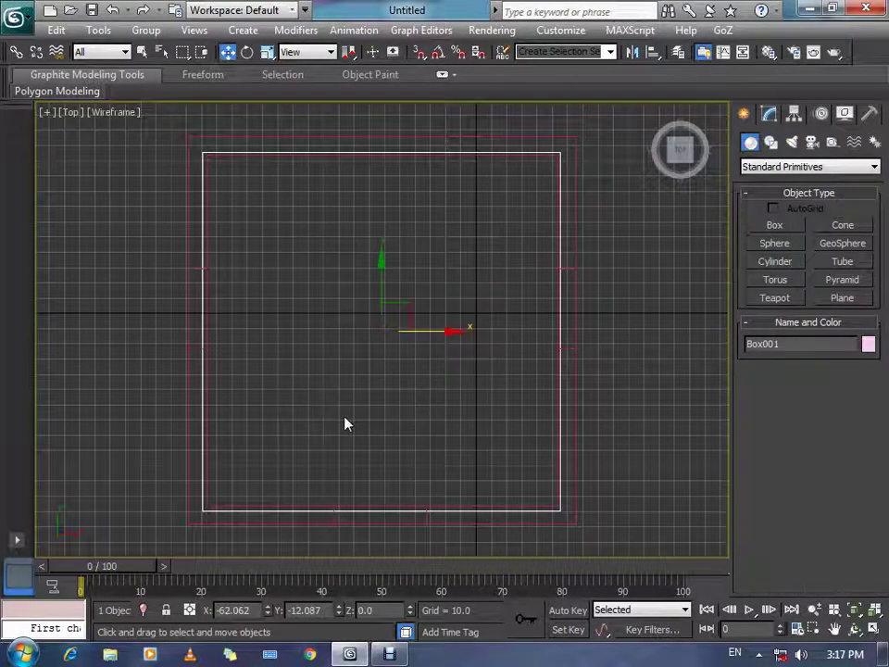
Step: Centre the flat box at X and Y 0
left_click(580, 424)
type("-0")
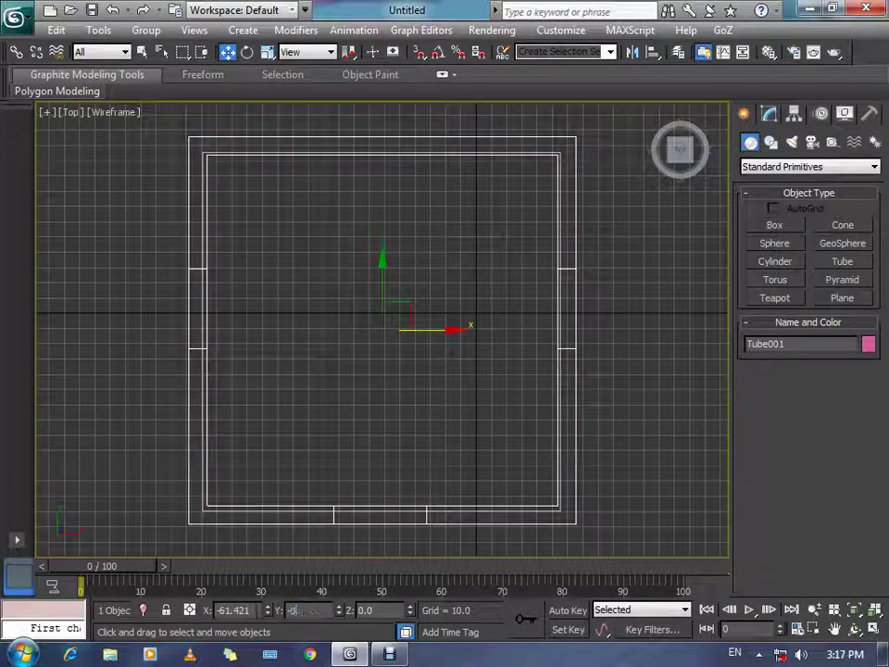
key("ctrl+z")
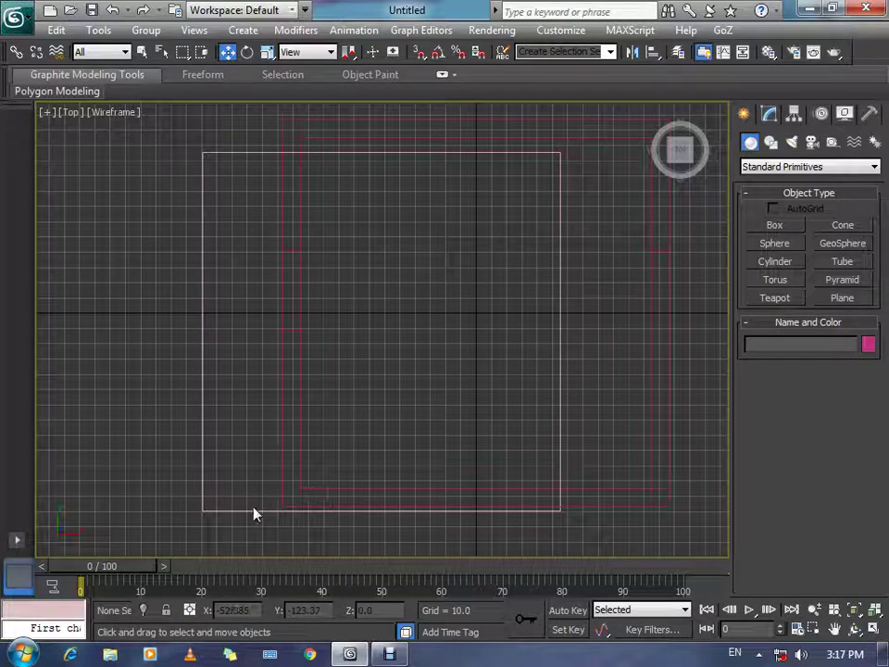
left_click(255, 511)
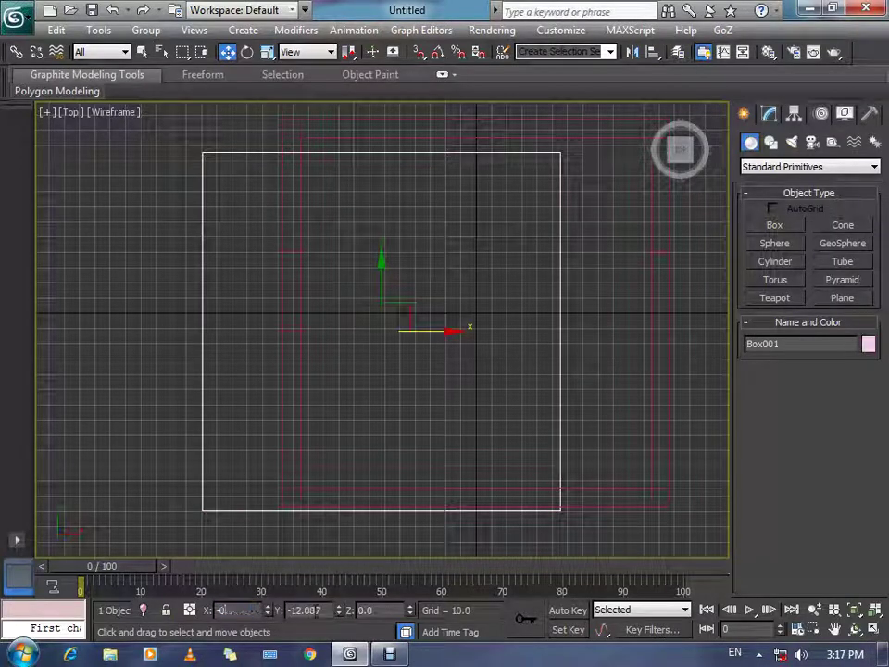
key("Tab")
type("0")
key("Return")
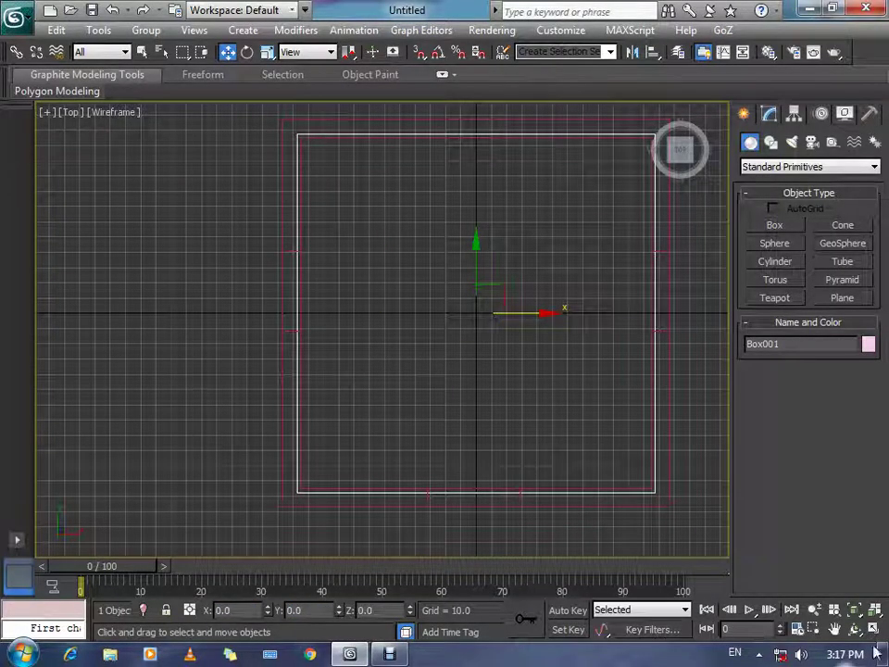
Step: Raise the flat box onto the wall tops as the roof slab
left_click(873, 629)
scroll(579, 279, "down", 2)
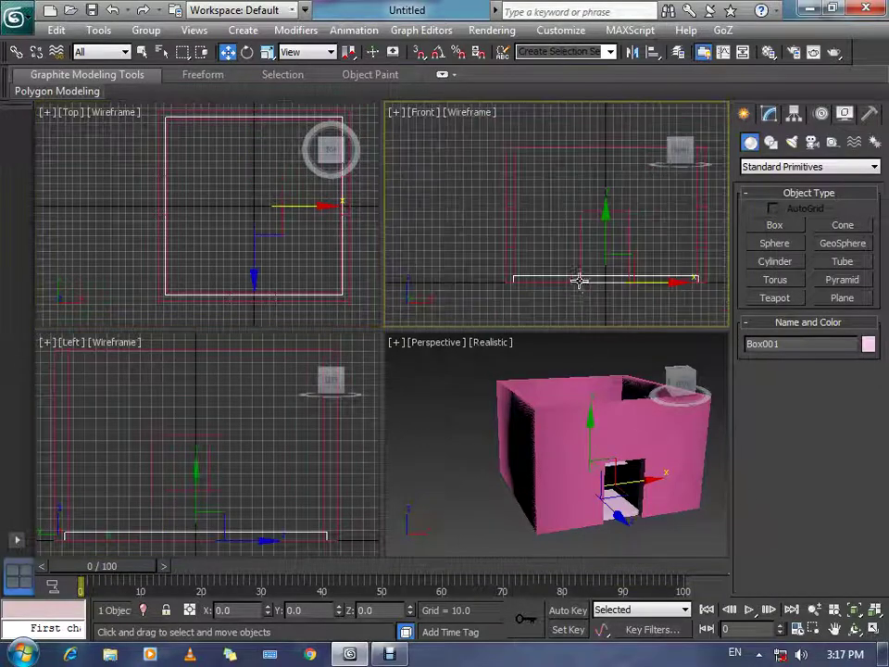
scroll(588, 250, "down", 2)
left_click_drag(593, 226, 620, 141)
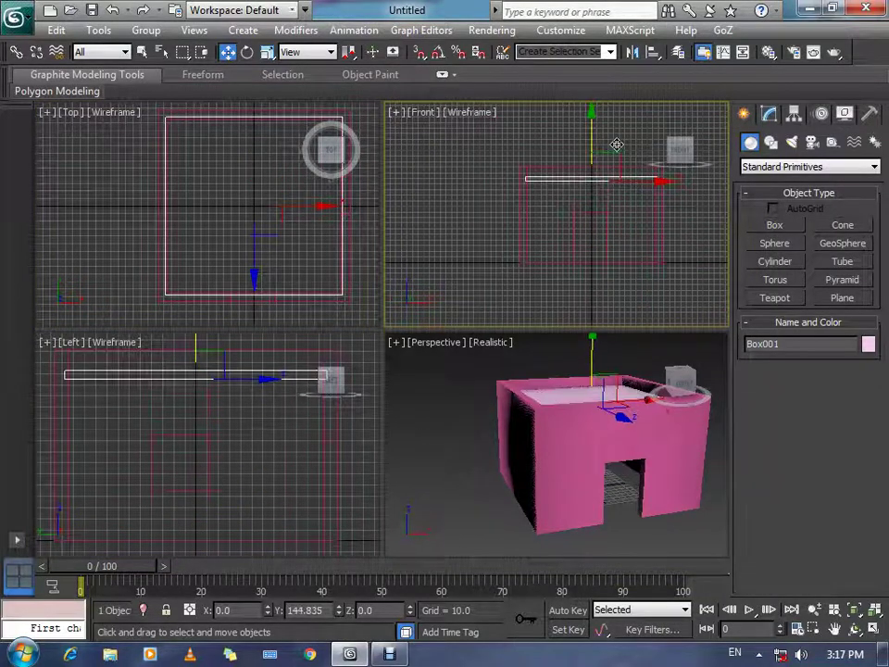
Step: Apply a Union ProBoolean with the picked cutter to the walls and convert to Editable Mesh
left_click(562, 453)
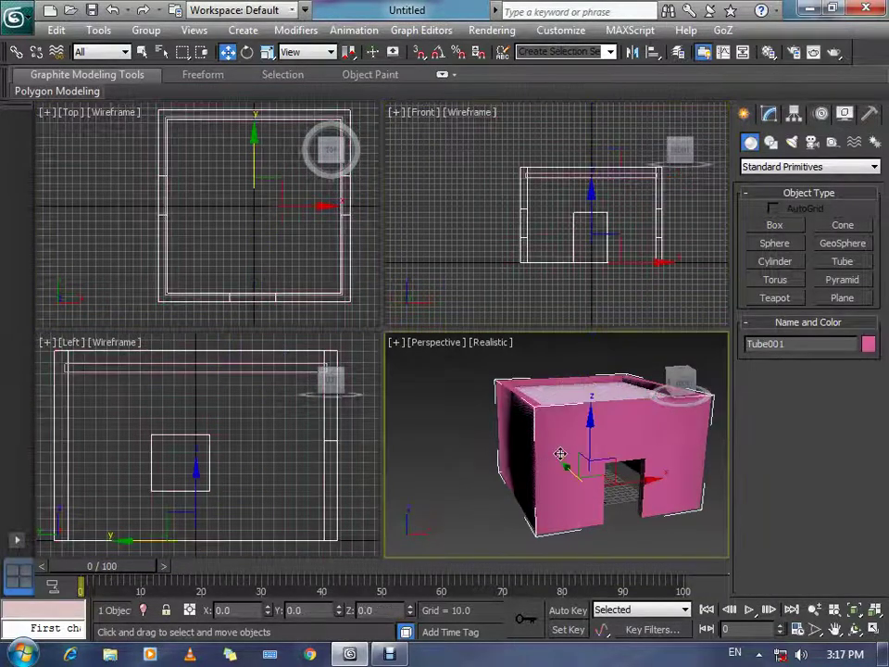
left_click(811, 166)
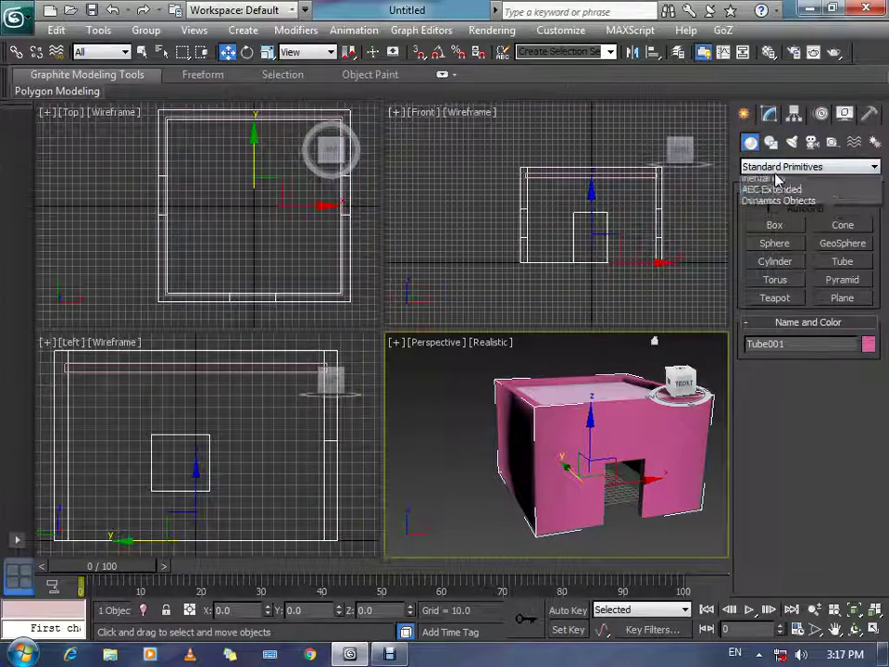
left_click(787, 198)
left_click(774, 315)
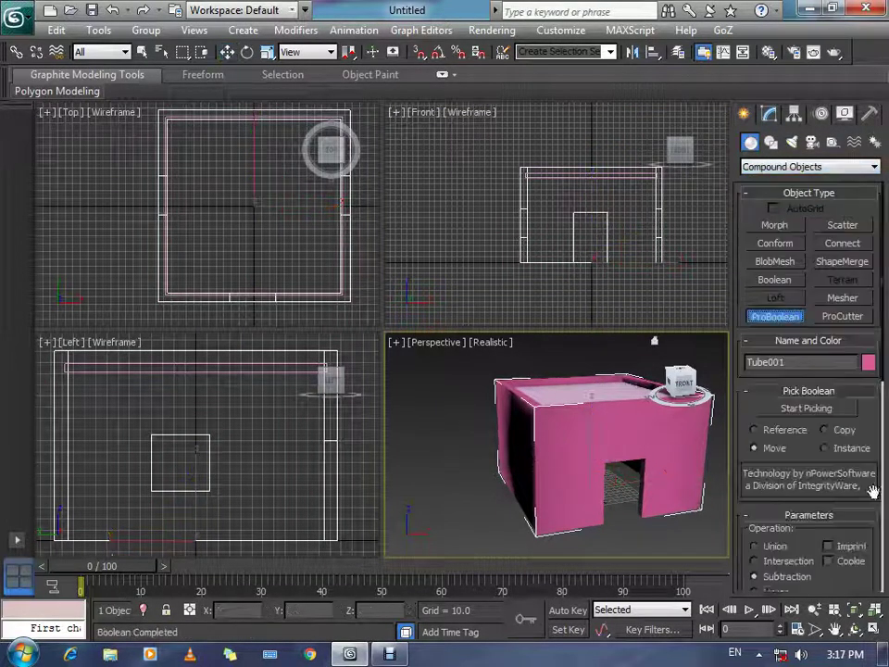
left_click(771, 546)
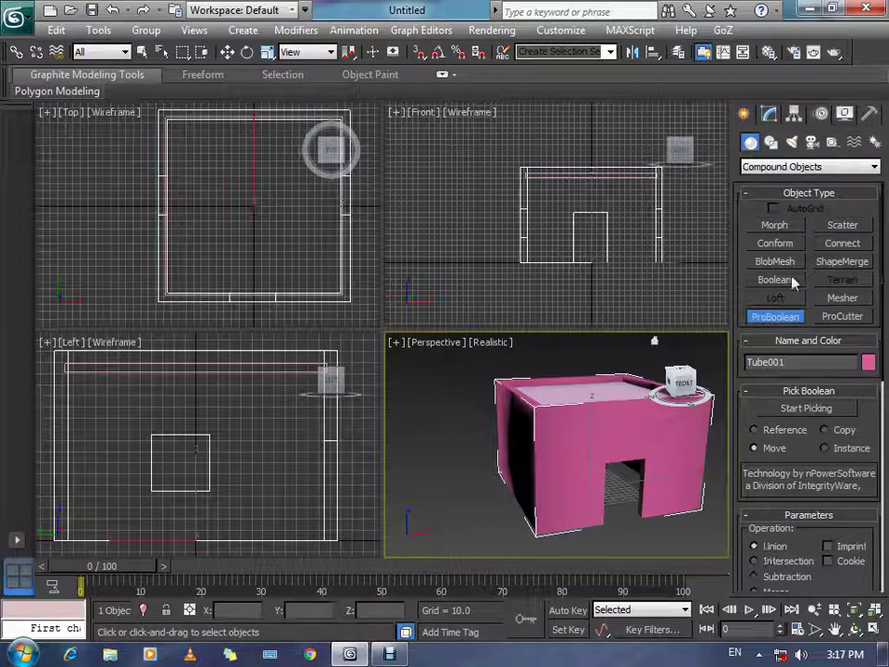
left_click(787, 409)
left_click(580, 404)
right_click(580, 404)
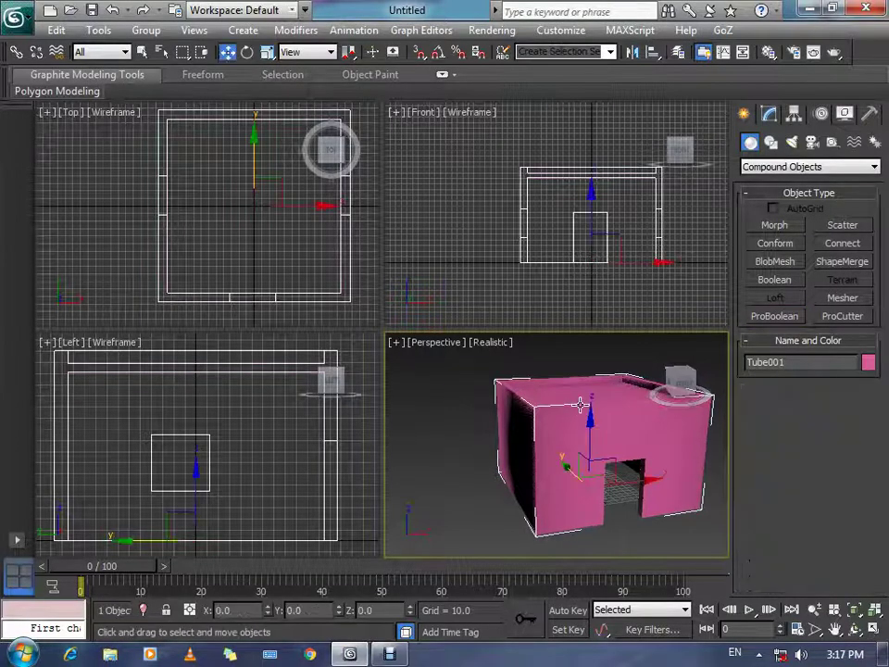
right_click(549, 389)
left_click(750, 554)
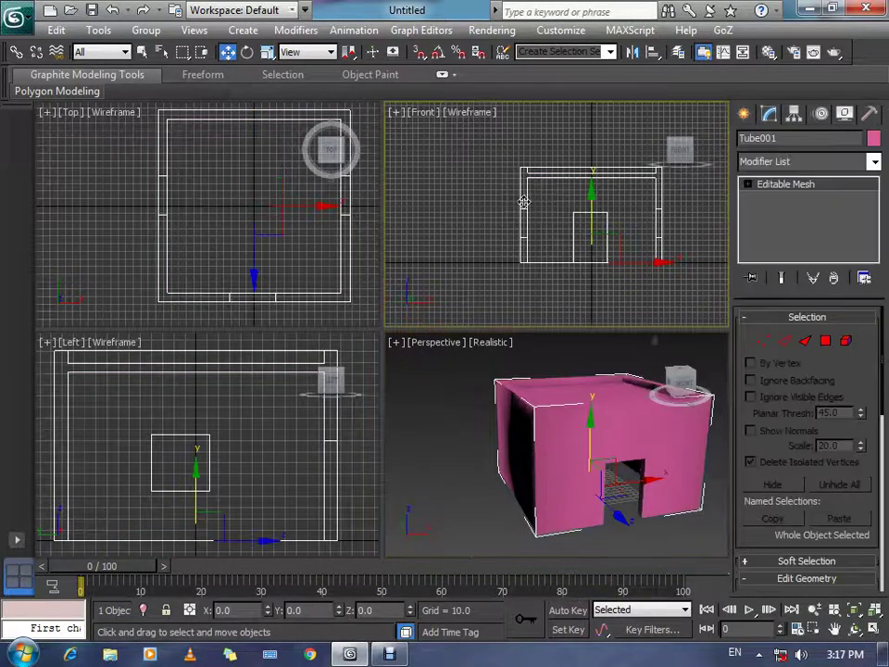
Step: Orbit the maximized Perspective view to inspect the cut, then restore the four-view layout
scroll(495, 267, "up", 3)
scroll(552, 232, "up", 2)
scroll(552, 232, "down", 2)
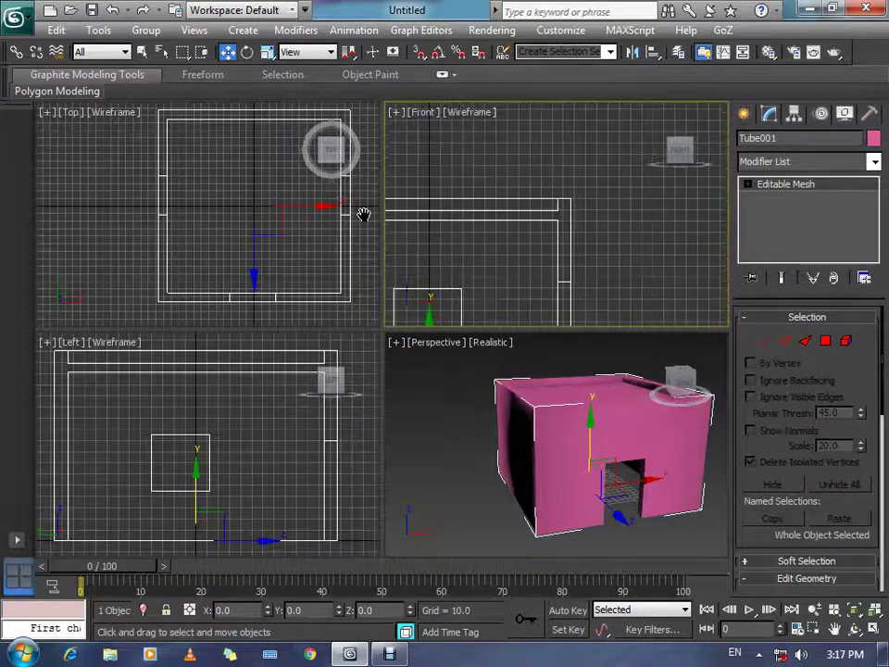
scroll(500, 201, "down", 2)
scroll(567, 242, "down", 2)
left_click(566, 466)
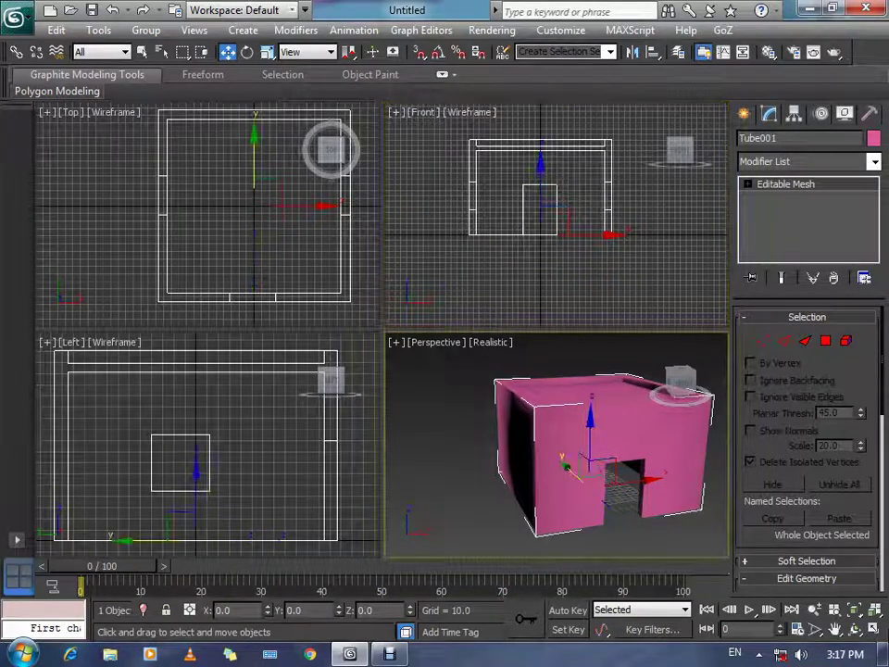
left_click(875, 630)
left_click(854, 629)
mouse_move(457, 397)
left_mouse_down()
mouse_move(435, 240)
mouse_move(456, 178)
mouse_move(453, 194)
mouse_move(366, 258)
mouse_move(446, 451)
mouse_move(512, 403)
mouse_move(473, 417)
left_mouse_up()
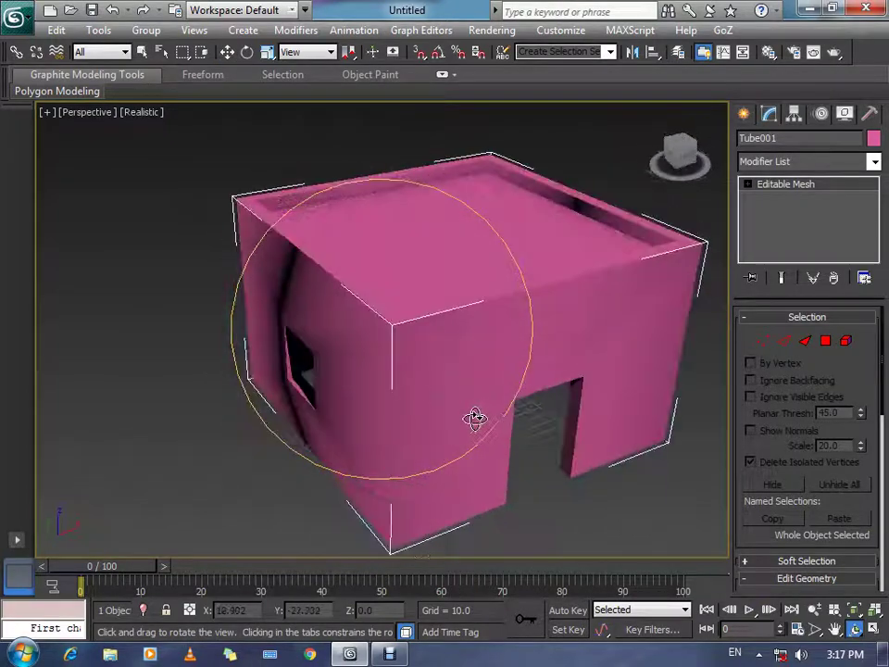
right_click(472, 417)
key("alt+w")
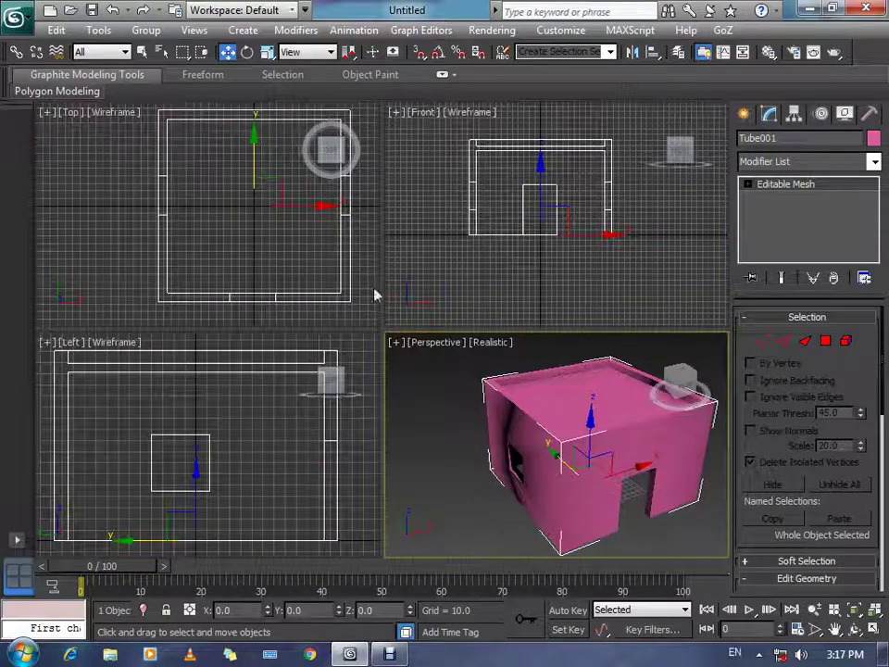
middle_click_drag(252, 391, 191, 428)
left_click(749, 113)
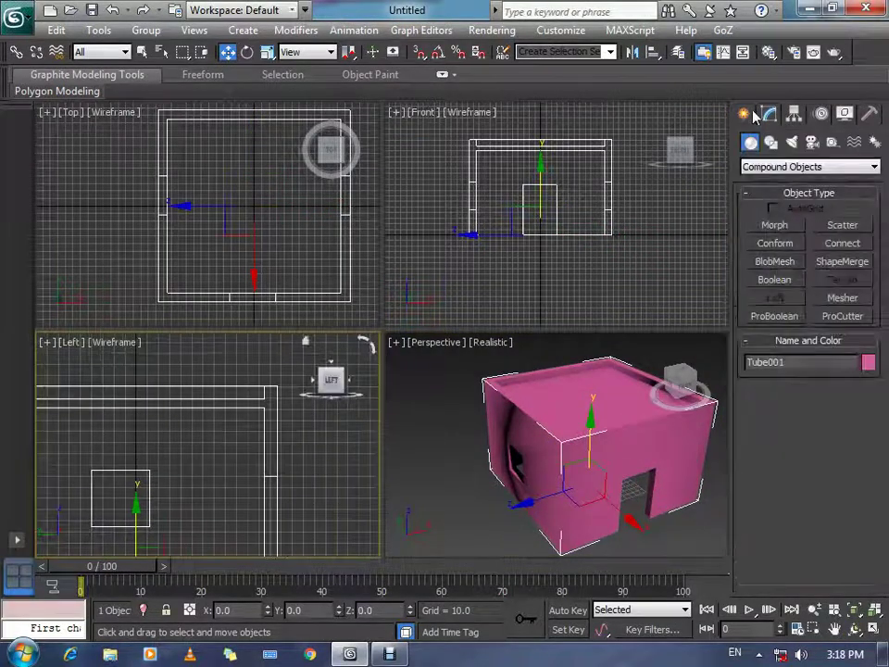
Step: Choose the Standard Primitives Tube and set its Sides to 18
left_click(774, 165)
left_click(767, 191)
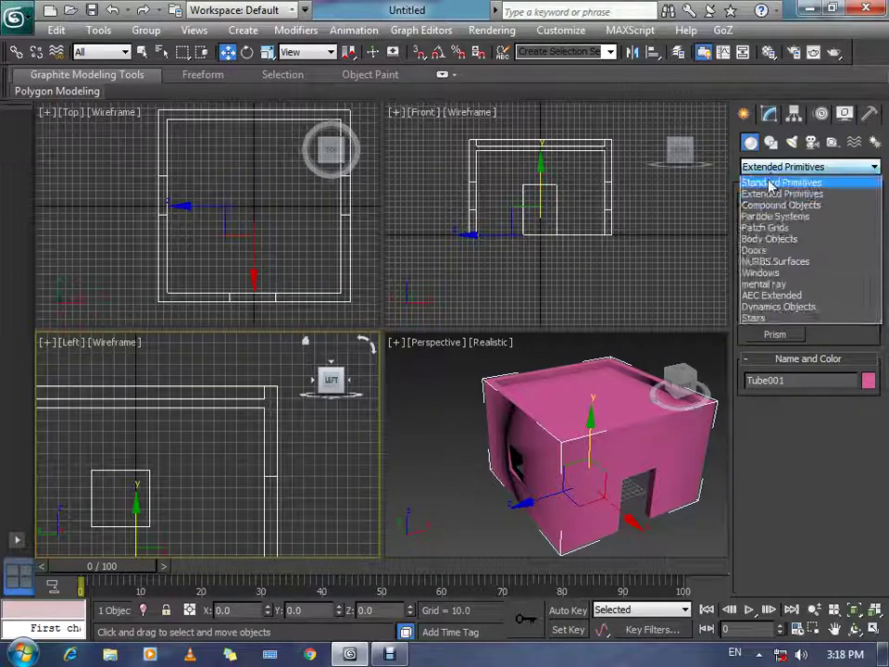
left_click(778, 182)
left_click(838, 262)
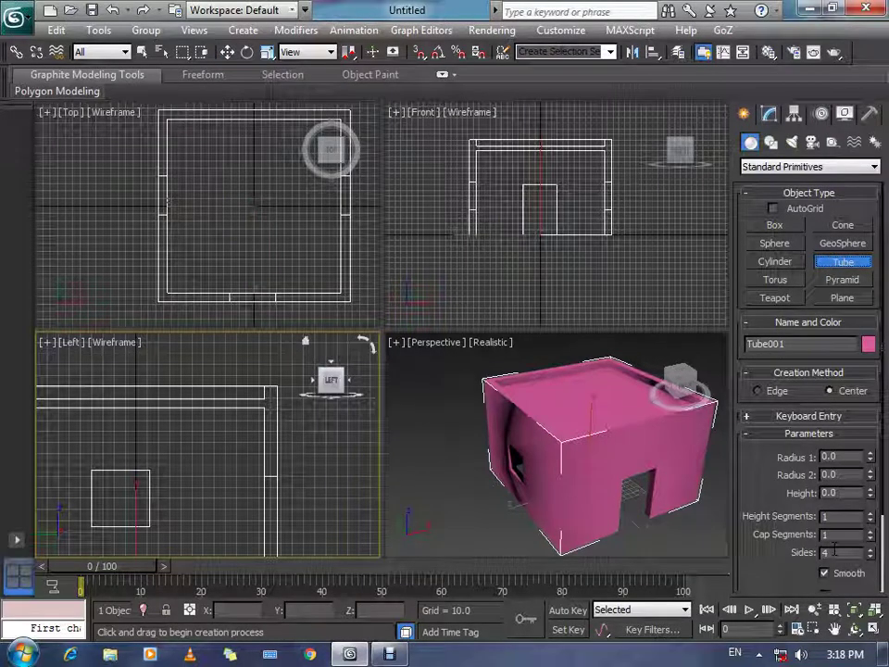
double_click(835, 549)
type("18")
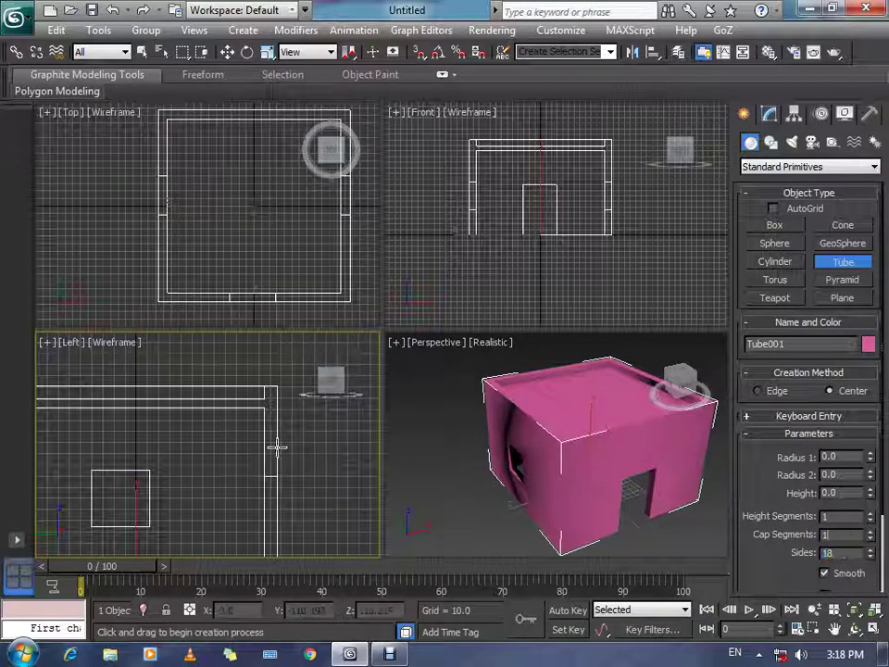
Step: Draw the pipe Tube002 on the roof in the Left view with radii 6.479 and 5.237
scroll(271, 472, "up", 5)
middle_click_drag(273, 447, 175, 467)
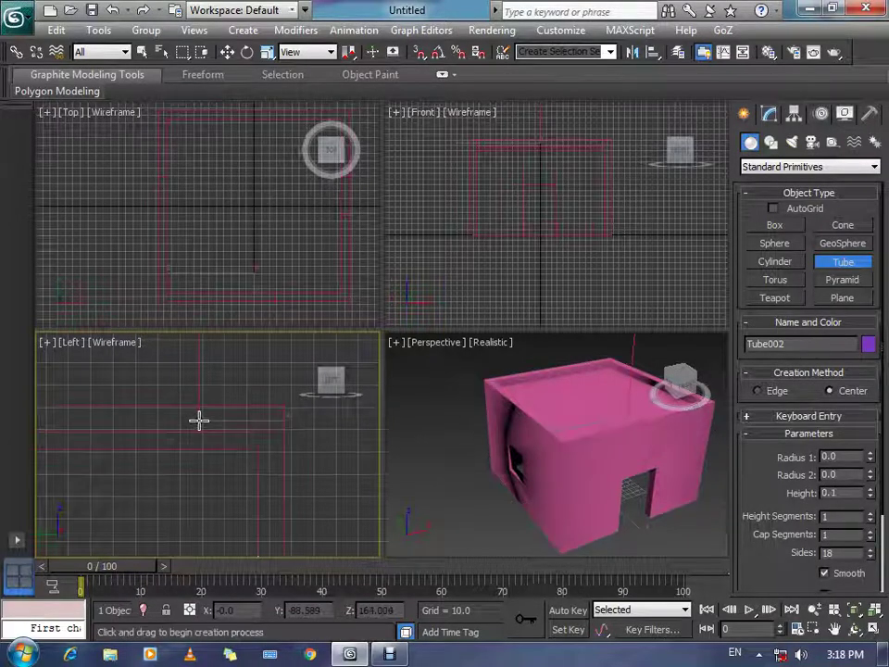
left_click_drag(200, 421, 202, 426)
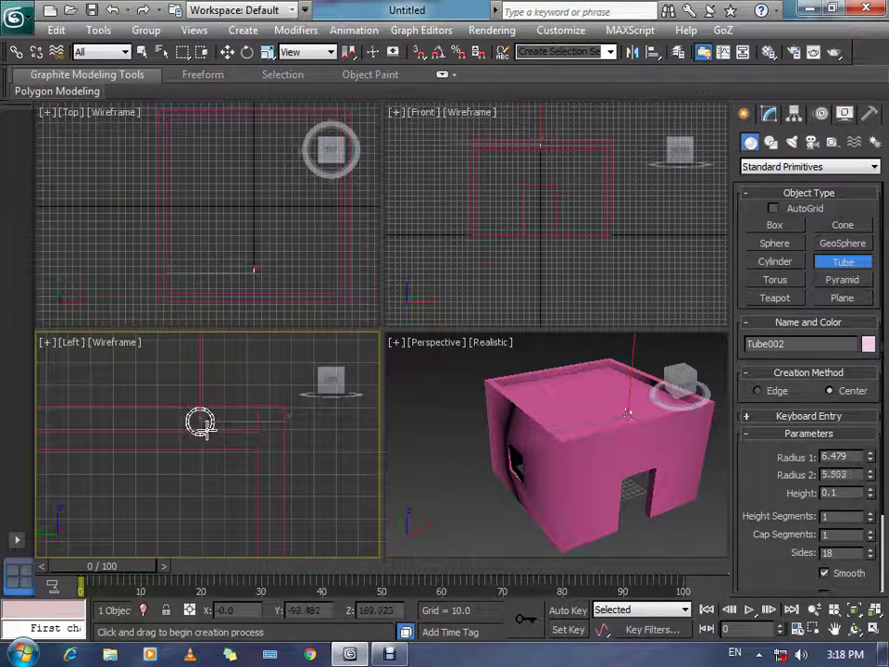
left_click(208, 422)
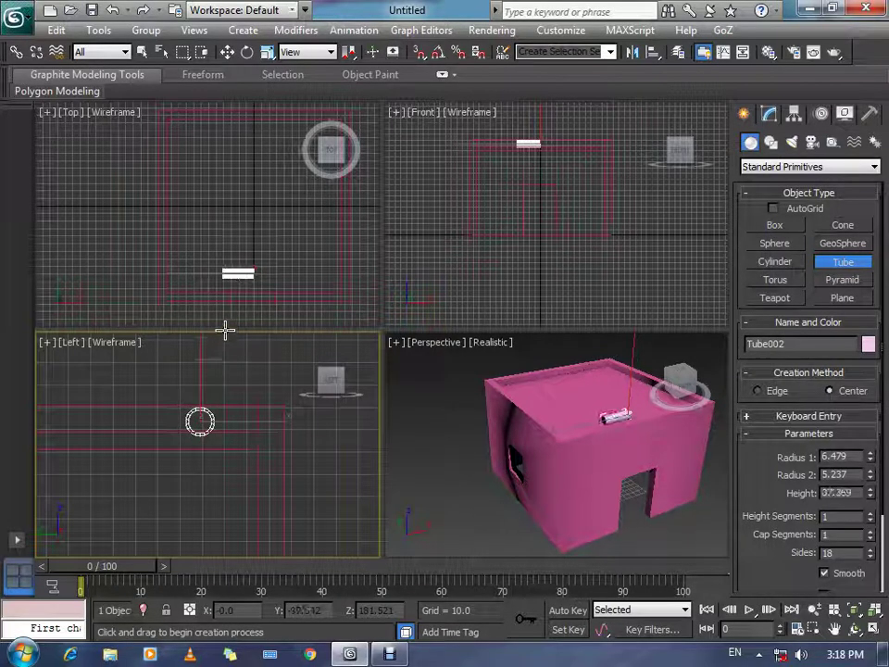
Step: Finish the pipe and move it left to the roof's left edge in the Top view
left_click(226, 353)
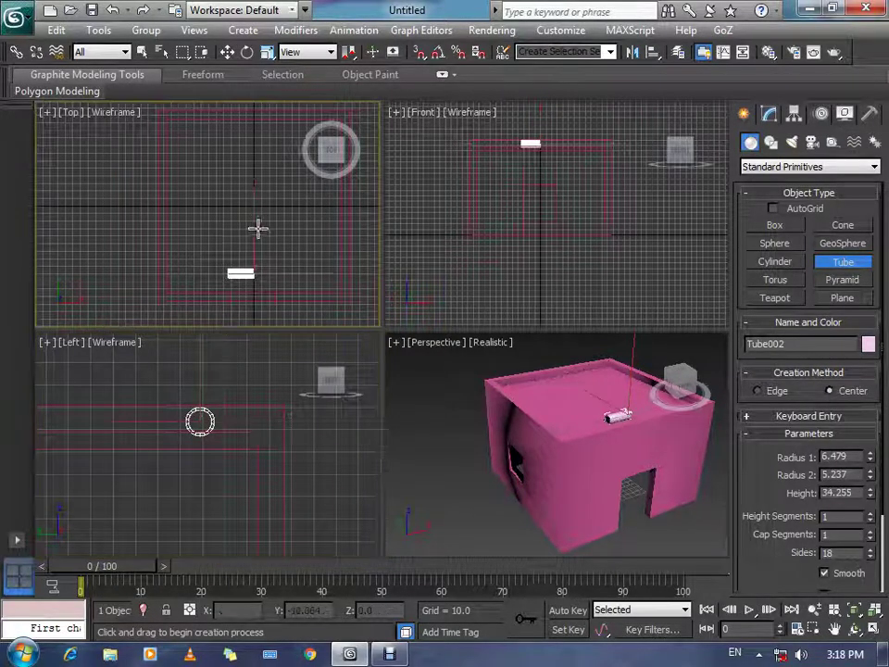
key("w")
right_click(314, 288)
left_click(323, 297)
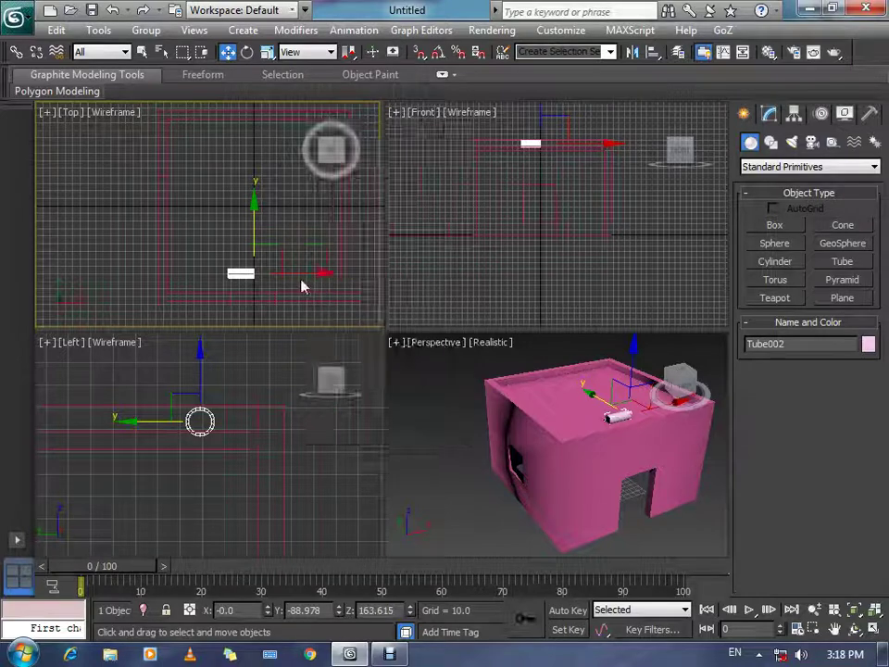
left_click_drag(304, 286, 213, 297)
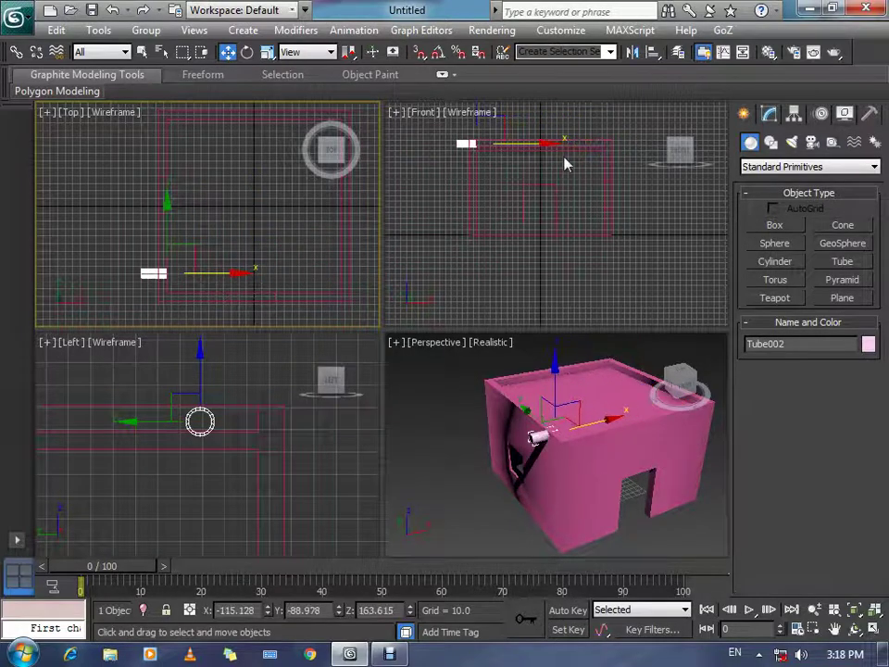
Step: Rotate the pipe about -11° in the Front view so it tilts past the wall
scroll(566, 165, "up", 5)
mouse_move(566, 169)
middle_mouse_down()
mouse_move(509, 244)
mouse_move(463, 209)
middle_mouse_up()
scroll(521, 185, "down", 2)
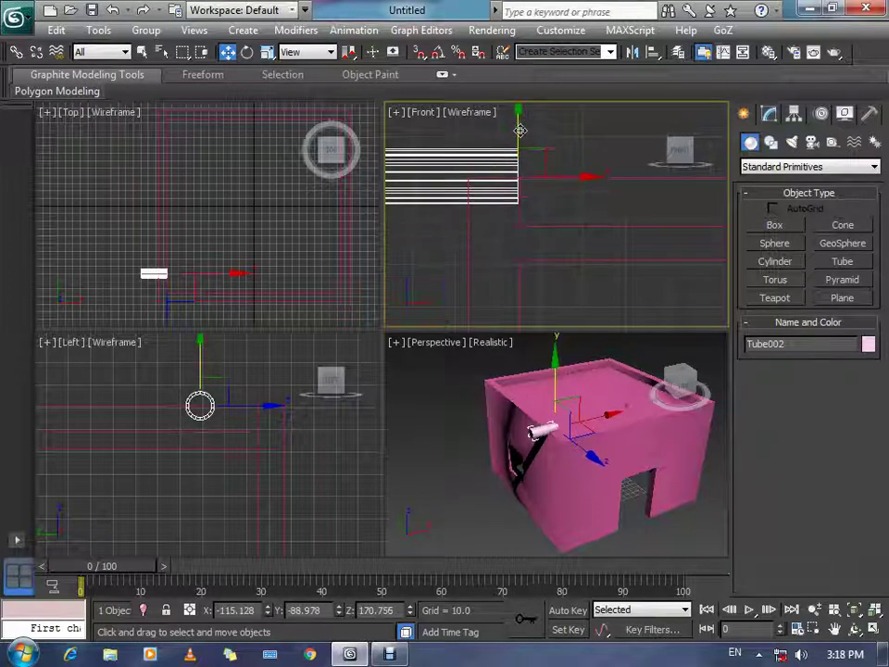
right_click(522, 165)
left_click(550, 189)
left_click_drag(535, 252, 560, 262)
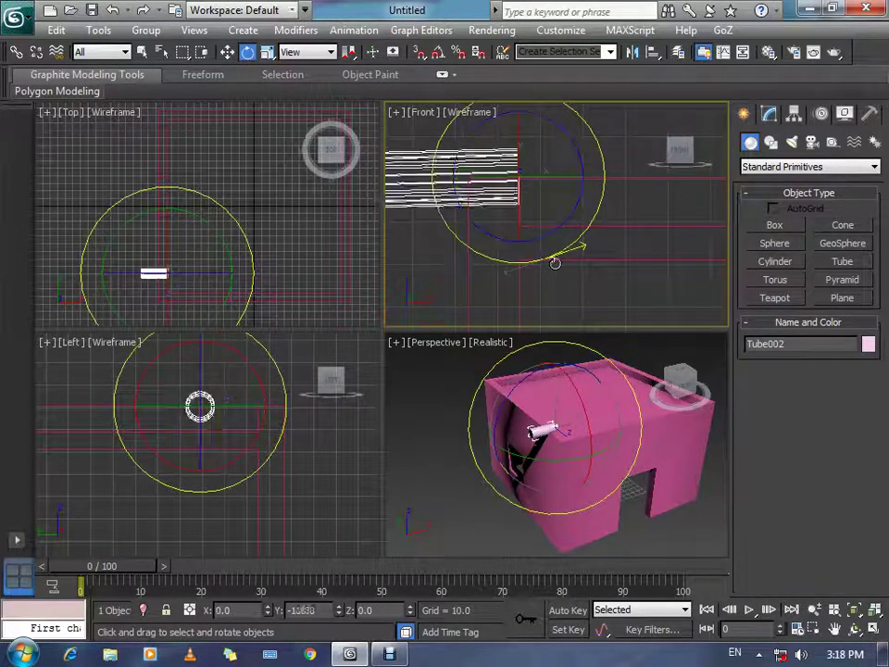
Step: Lower the pipe slightly to X -111.223, Y -88.978, Z 166.441
right_click(515, 207)
left_click(537, 224)
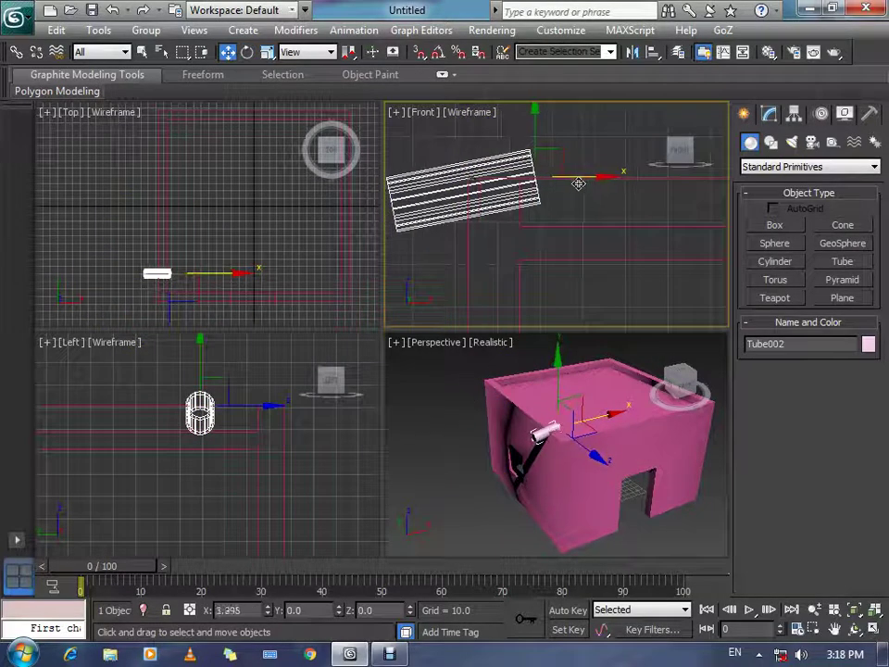
left_click_drag(531, 130, 538, 147)
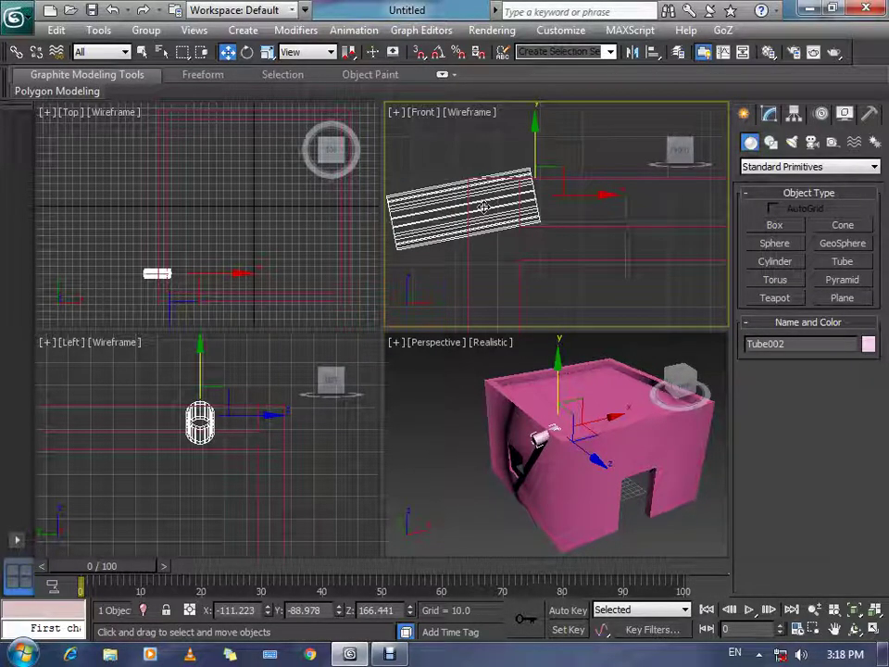
right_click(483, 207)
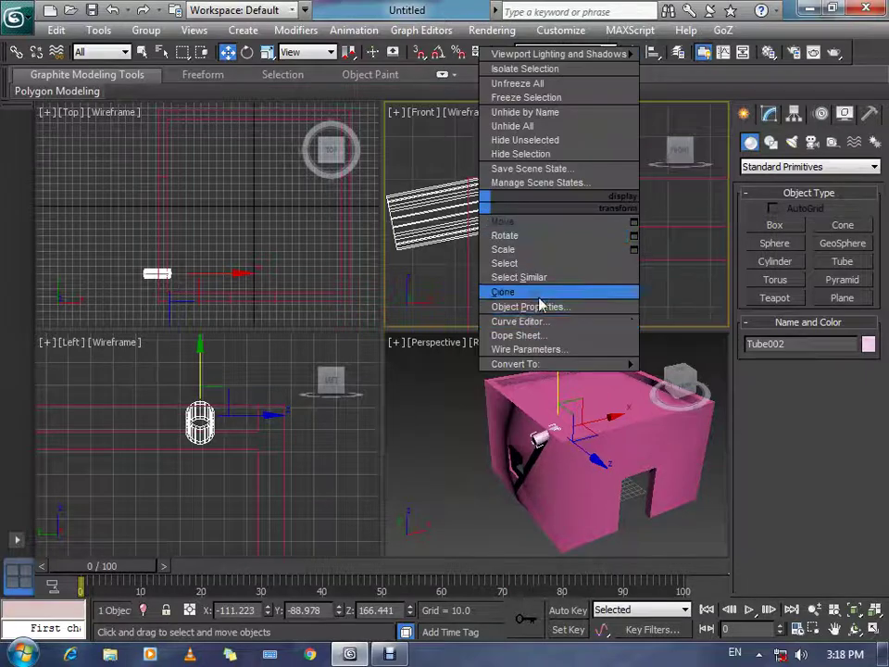
Step: Cancel the Clone dialog and orbit the maximized Perspective view to look into the pipe's opening
left_click(538, 295)
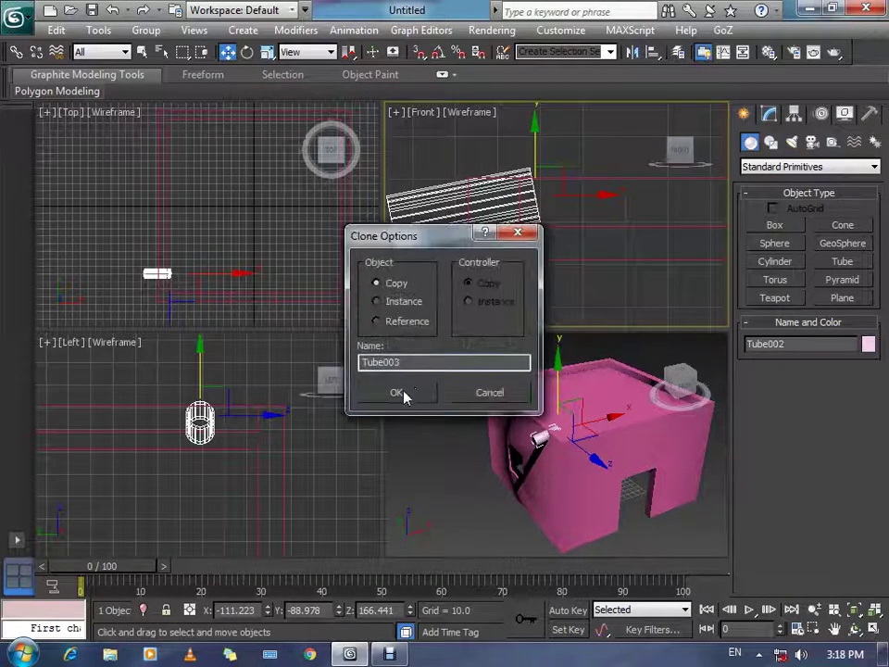
left_click(492, 390)
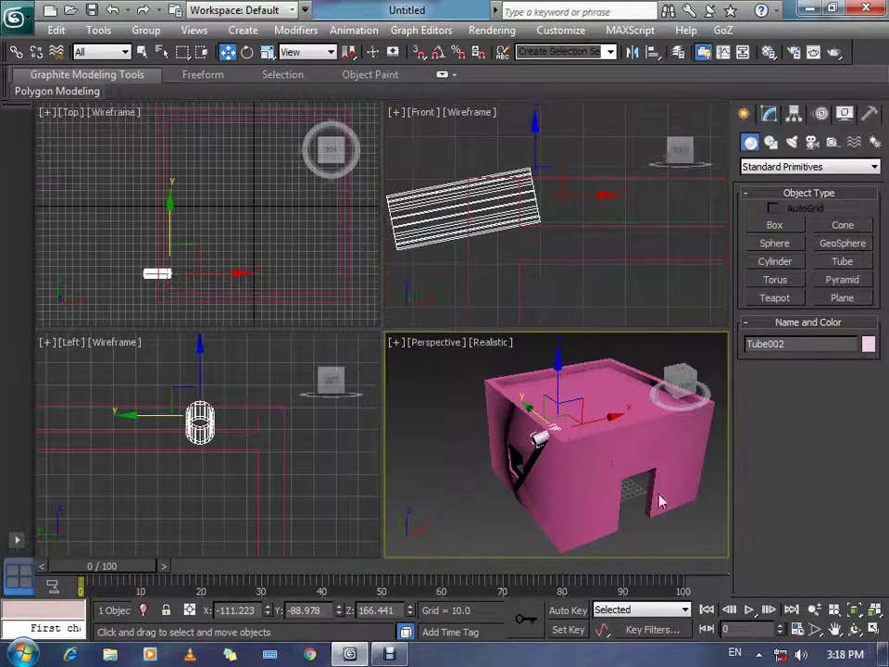
left_click(875, 628)
key("z")
left_click(854, 629)
mouse_move(431, 414)
left_mouse_down()
mouse_move(434, 375)
mouse_move(514, 315)
mouse_move(429, 360)
mouse_move(352, 375)
mouse_move(212, 356)
mouse_move(200, 342)
mouse_move(268, 345)
mouse_move(420, 379)
left_mouse_up()
right_click(421, 378)
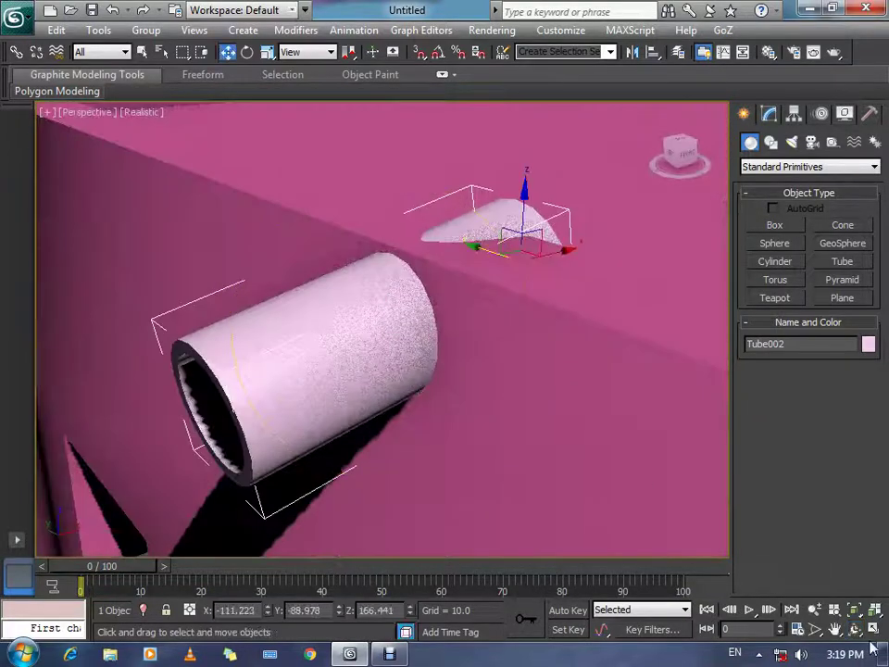
Step: Restore four views, Zoom Extents All, and maximize the Front viewport
left_click(871, 630)
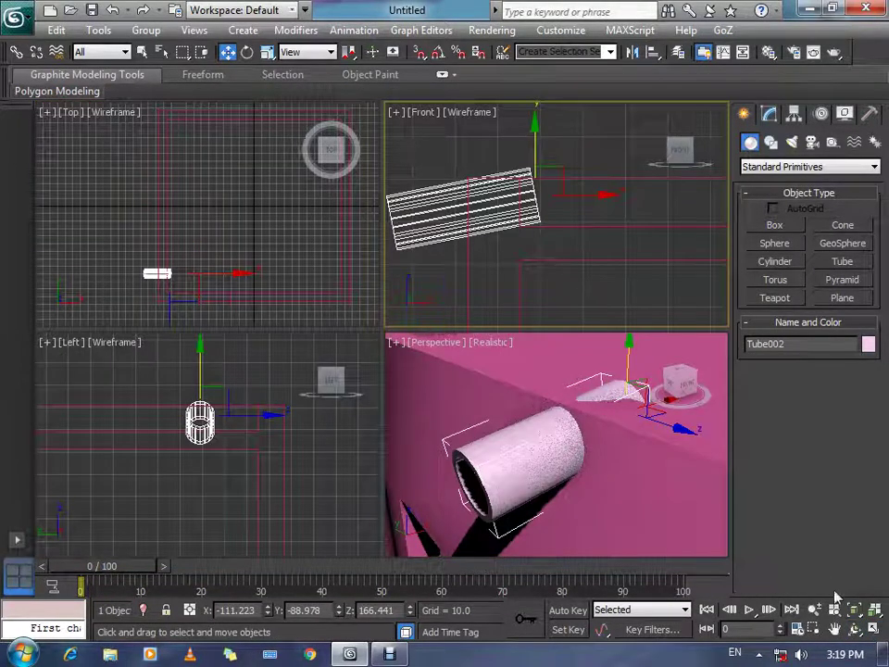
left_click(874, 610)
left_click(874, 628)
right_click(579, 307)
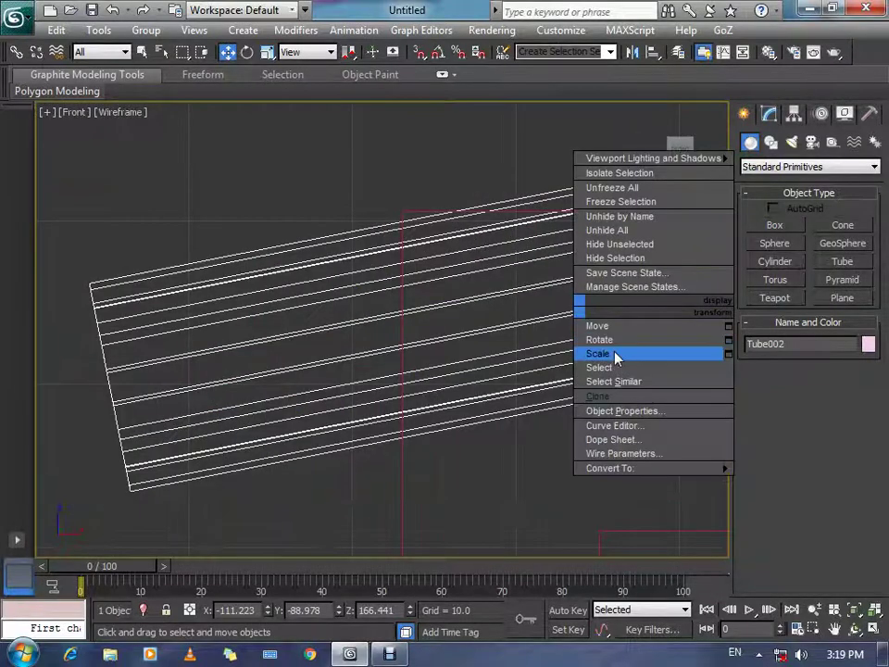
Step: Shorten the pipe to height 21.923 in its Tube parameters
left_click(770, 113)
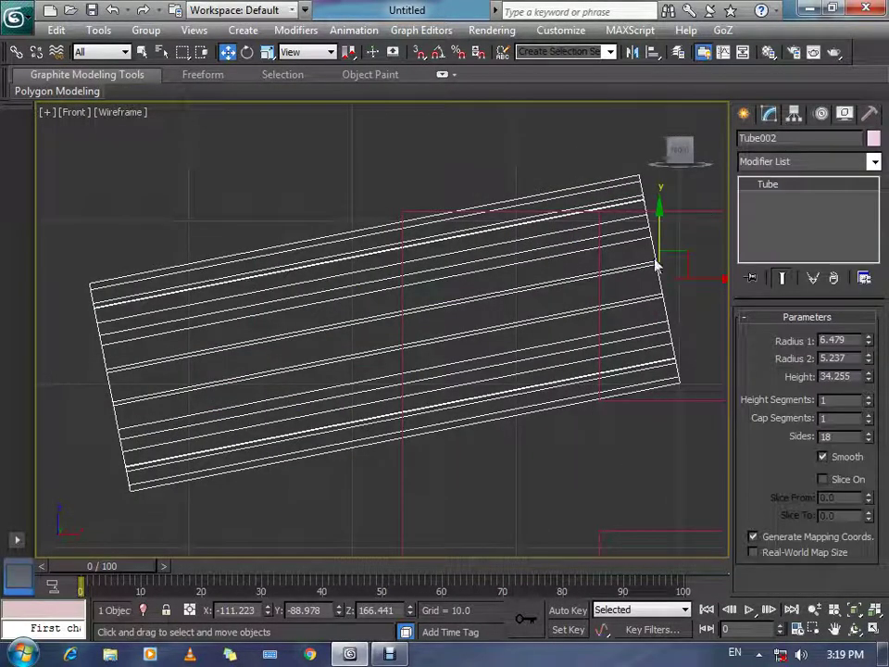
middle_click_drag(607, 280, 489, 290)
left_click_drag(870, 381, 872, 407)
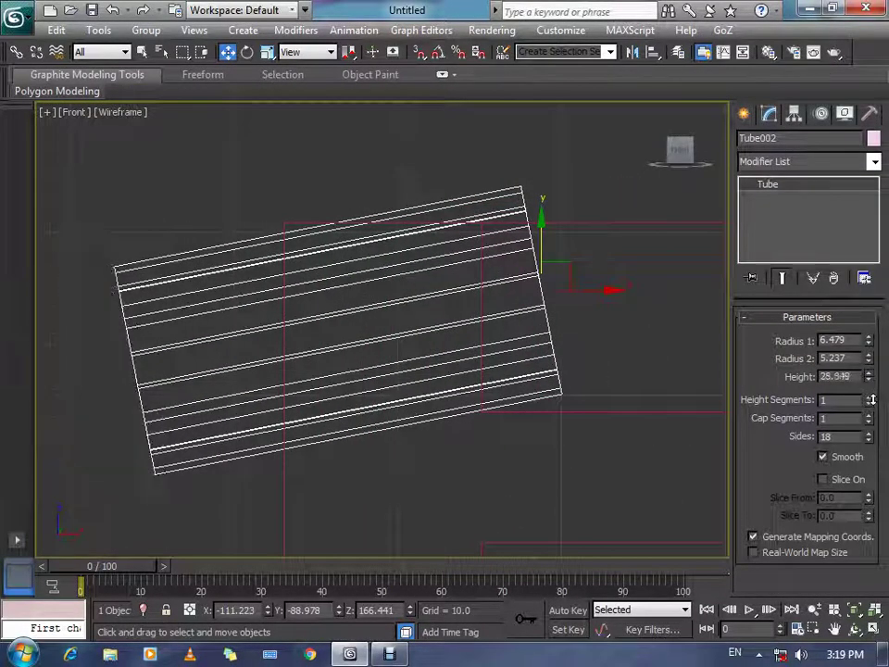
Step: Move the pipe left and slightly down to X -116.011, Z 165.482, then restore four views
right_click(560, 292)
left_click(579, 306)
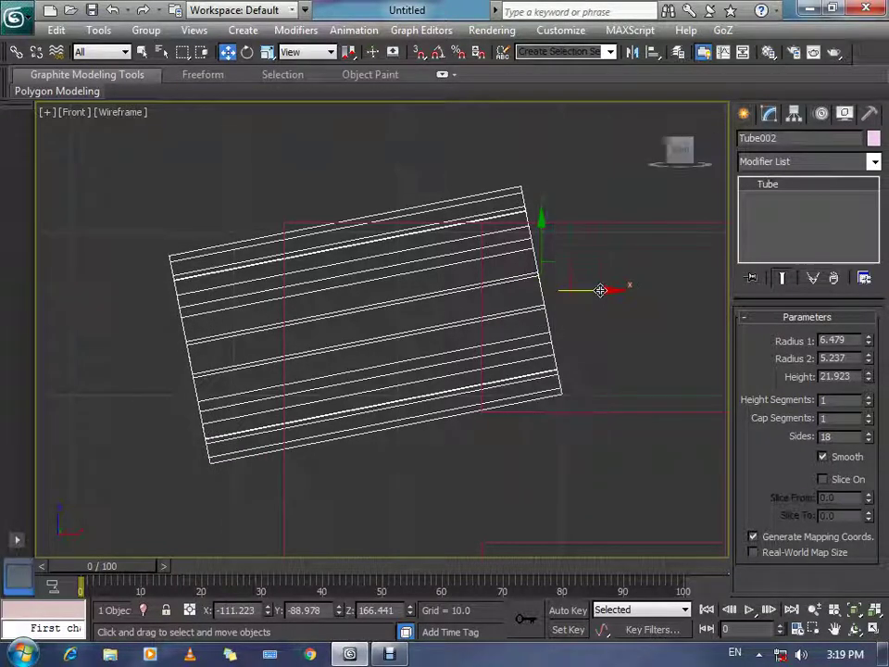
left_click_drag(598, 293, 521, 304)
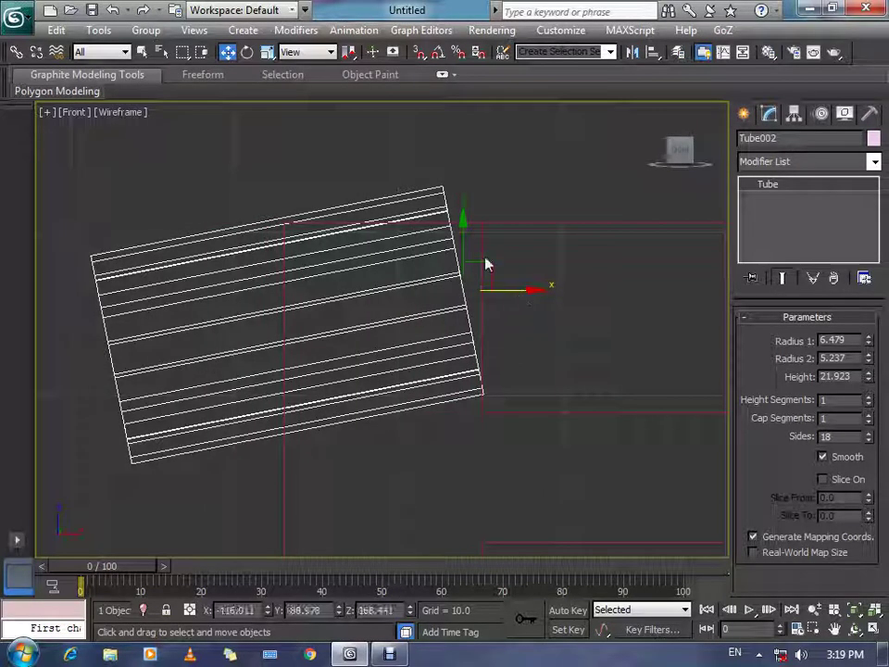
left_click_drag(462, 227, 469, 244)
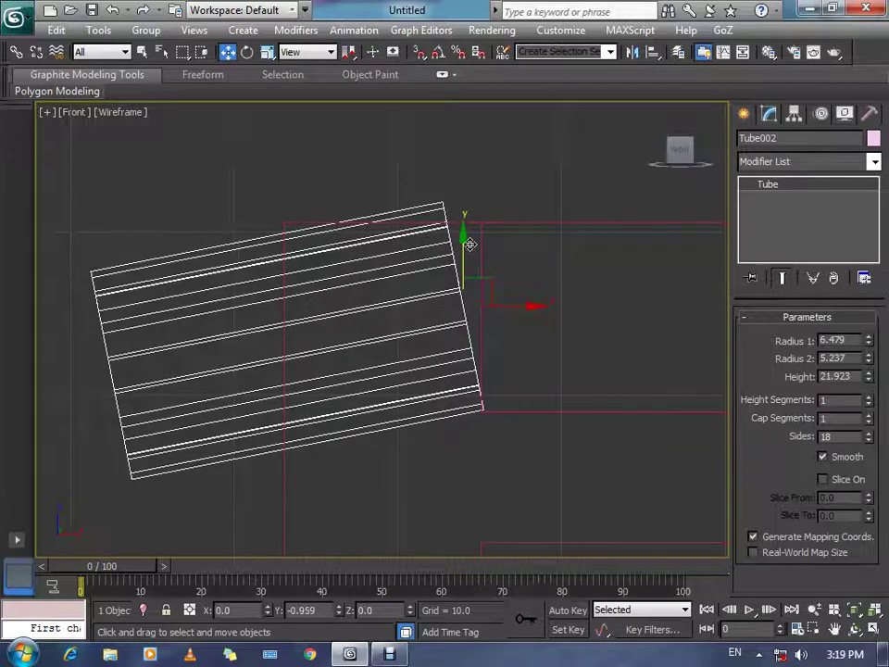
left_click(872, 629)
mouse_move(680, 150)
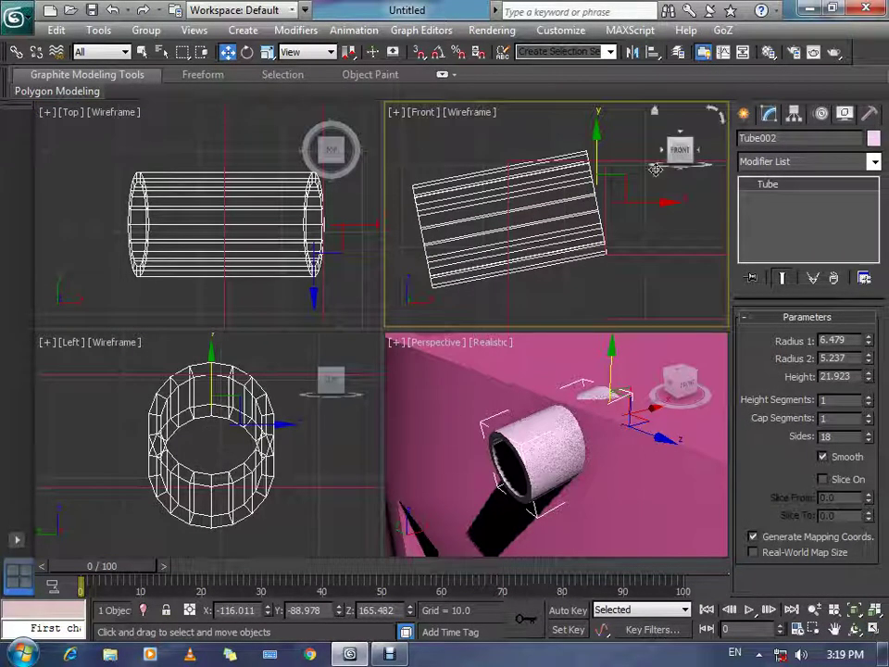
Step: Create a cylinder over the tube's end in the Left view, radius 6.046, height 23.43
left_click(750, 113)
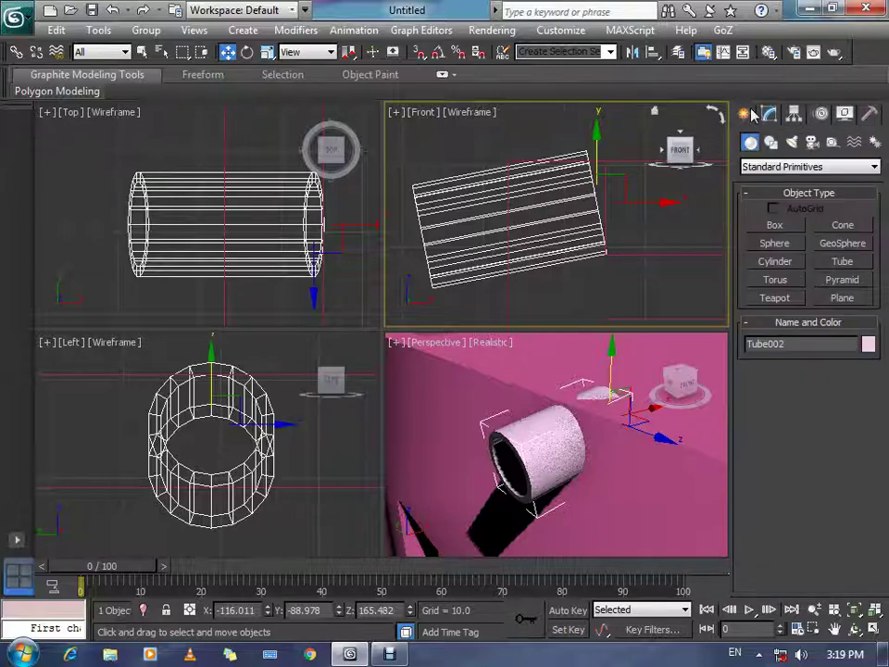
left_click(790, 264)
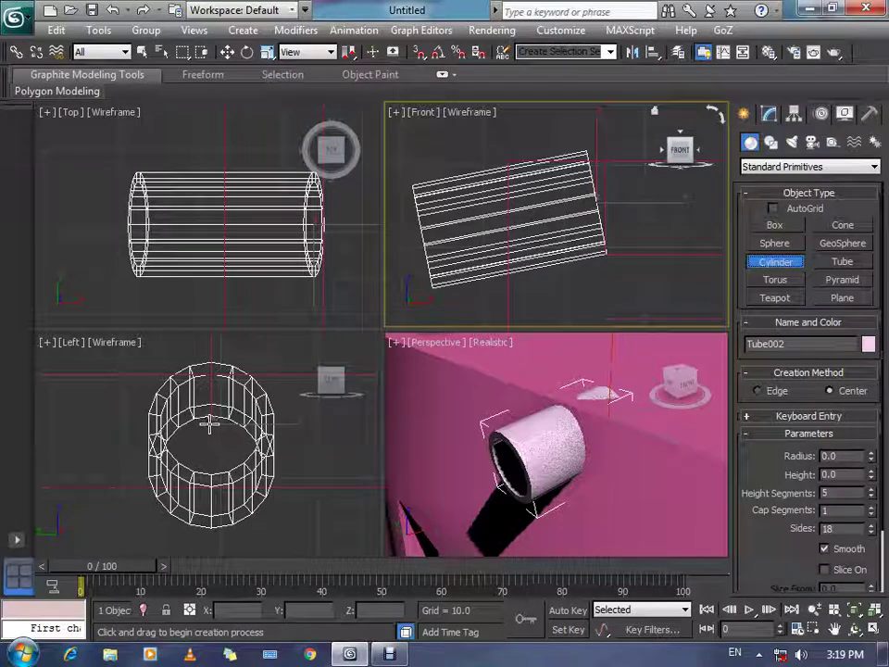
left_click_drag(211, 424, 256, 472)
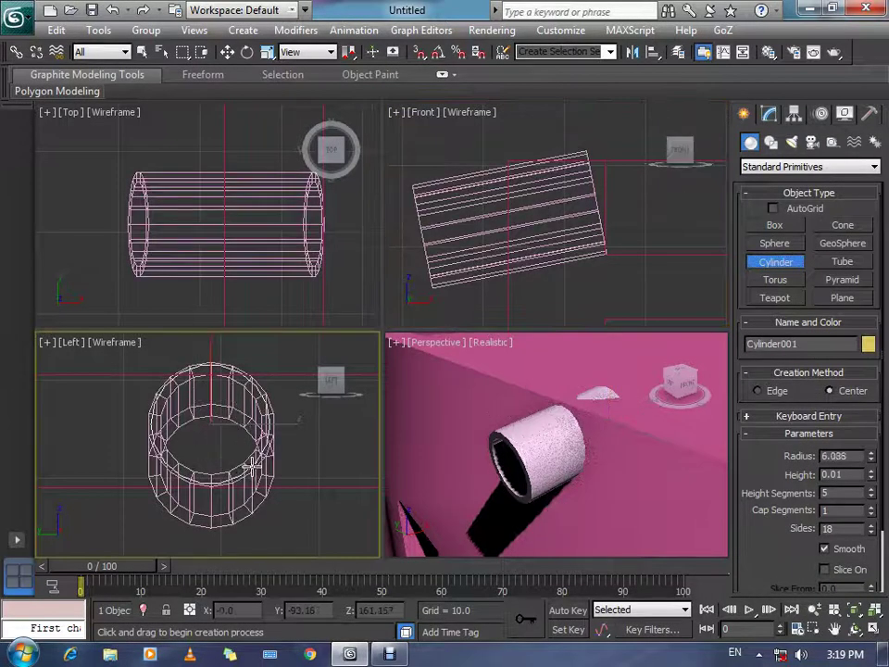
left_click_drag(255, 472, 248, 467)
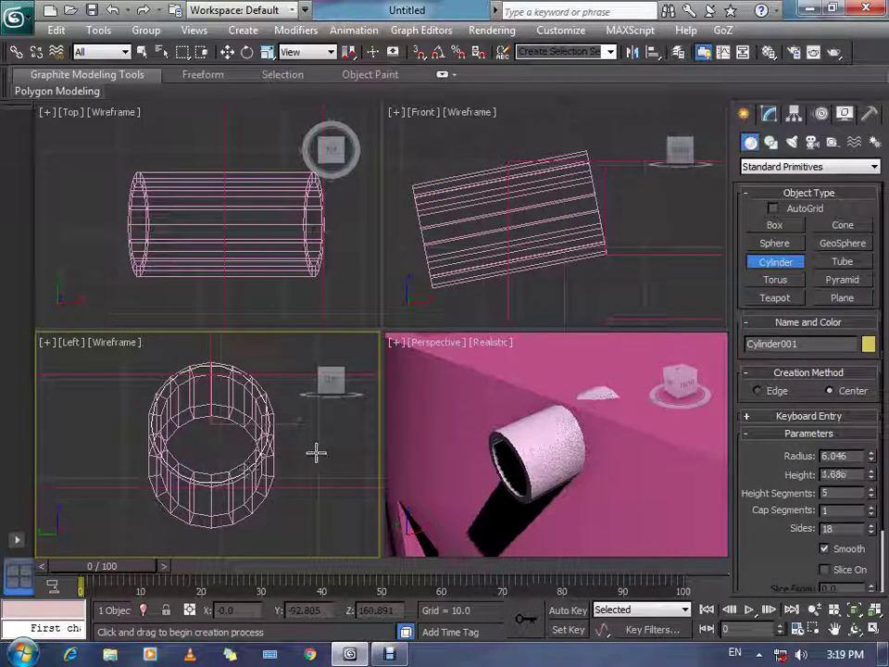
left_click(526, 238)
Step: Move the cylinder left onto the pink tube, settling it at X -114.448
right_click(219, 218)
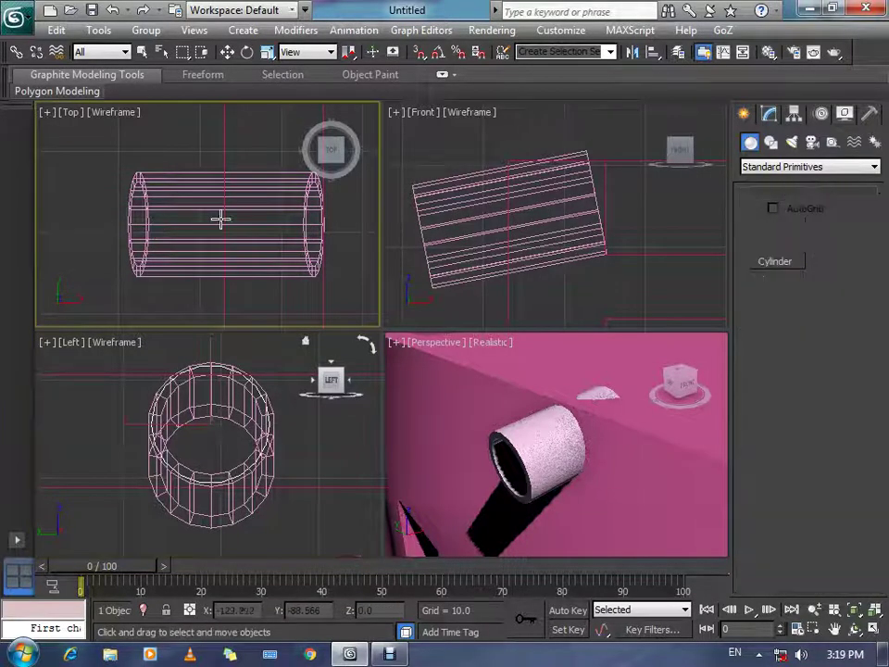
right_click(242, 239)
left_click(257, 252)
scroll(255, 250, "down", 3)
scroll(257, 243, "down", 3)
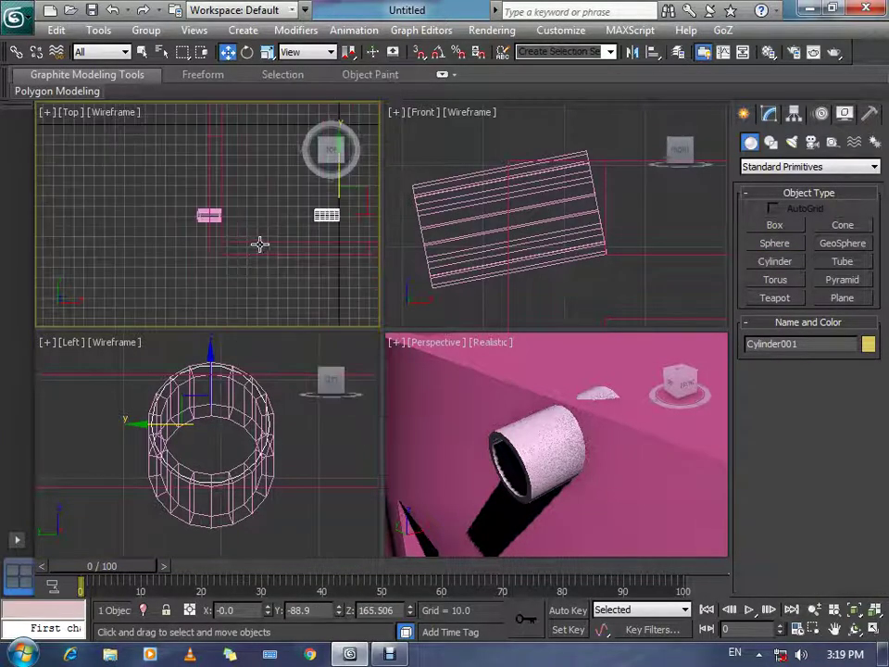
left_click(769, 114)
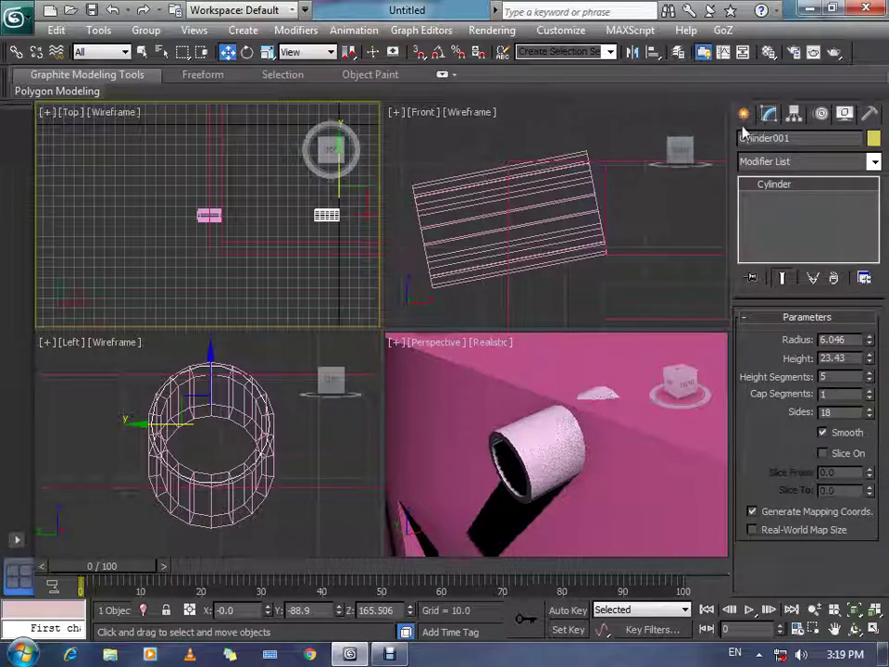
left_click_drag(369, 216, 243, 238)
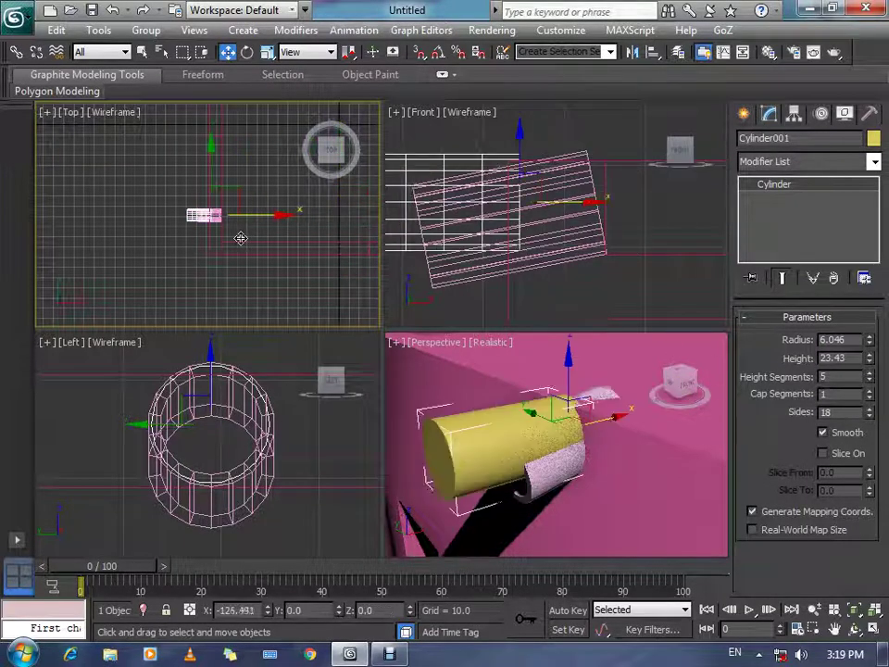
middle_click(615, 254)
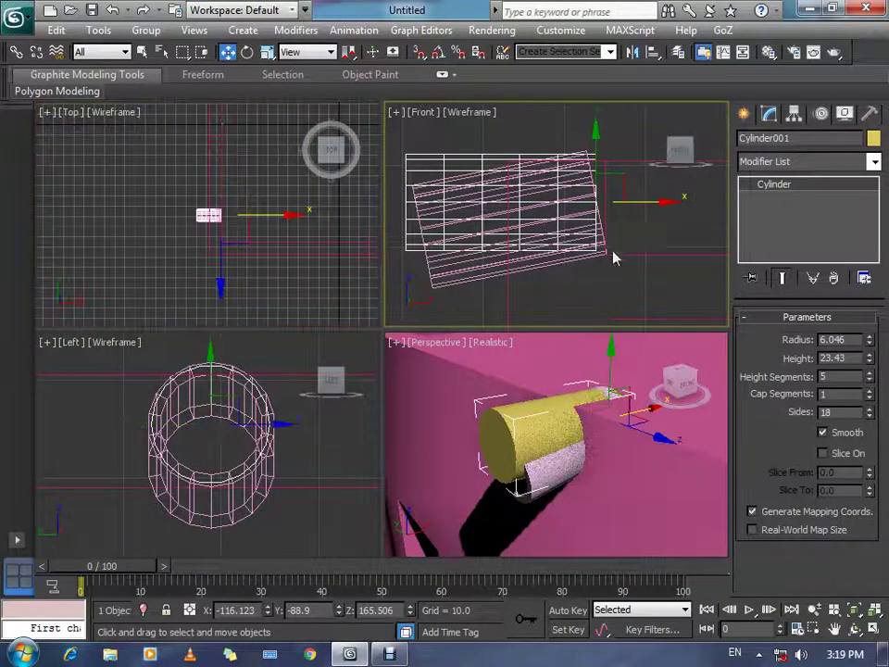
scroll(615, 259, "up", 3)
middle_click_drag(615, 272, 478, 267)
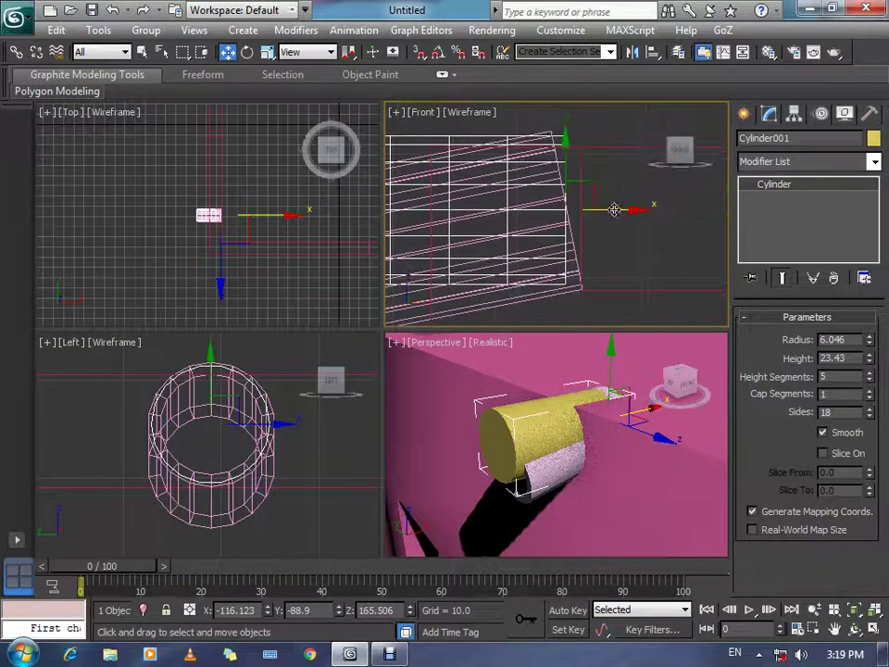
left_click_drag(614, 209, 634, 212)
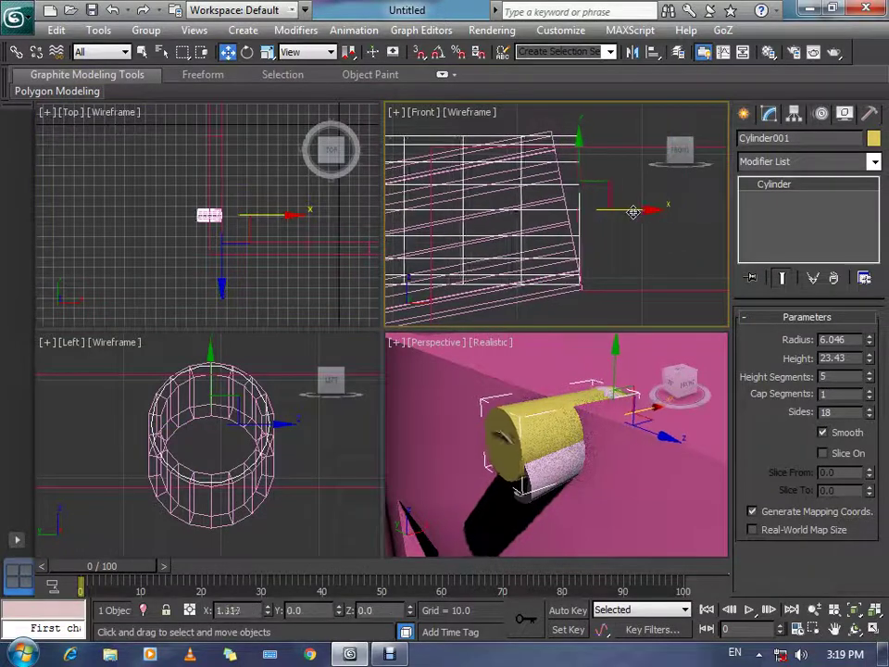
Step: Maximize the Front view and set the cylinder's Height Segments to 1
left_click(875, 630)
scroll(510, 342, "down", 2)
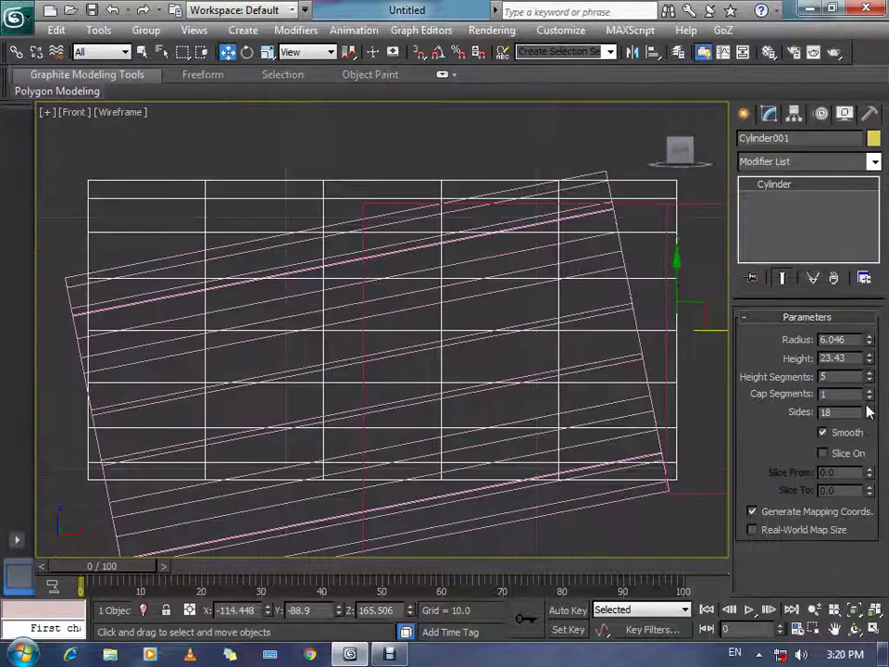
left_click_drag(870, 383, 864, 446)
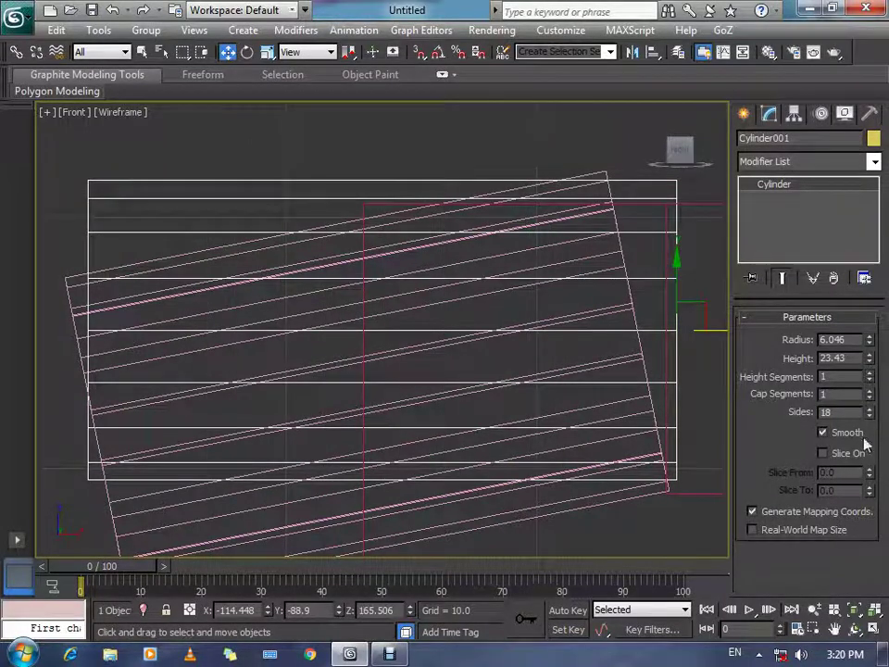
Step: Nudge the cylinder over the tilted pipe to X -114.565, Y -88.9, Z 165.151
left_click_drag(724, 331, 720, 330)
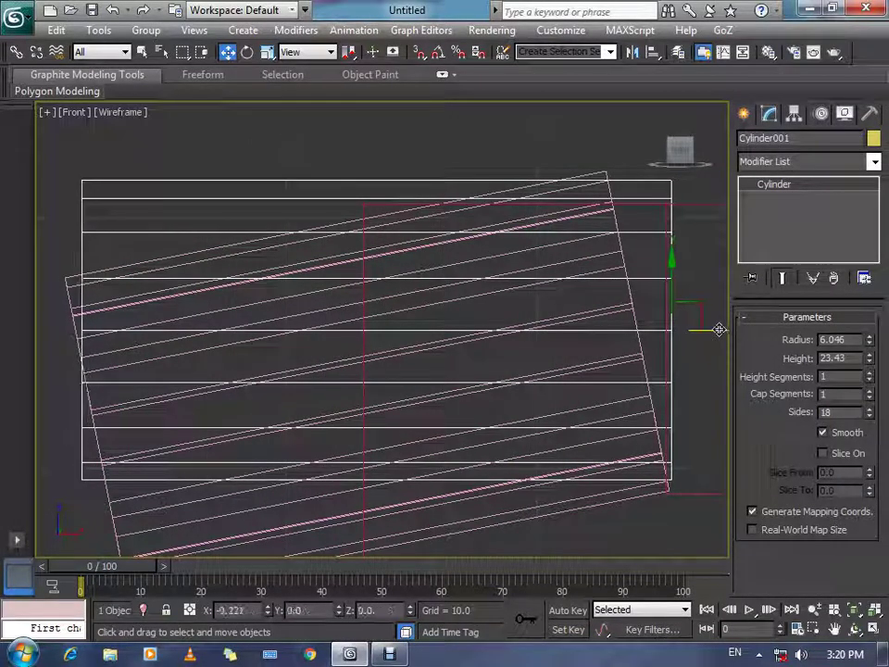
left_click_drag(675, 276, 673, 278)
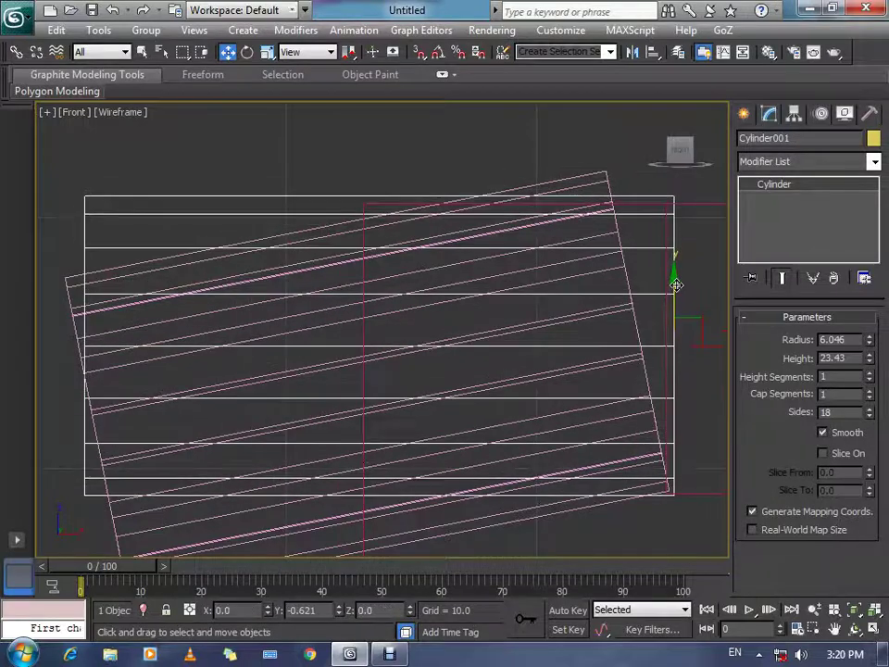
scroll(506, 379, "up", 3)
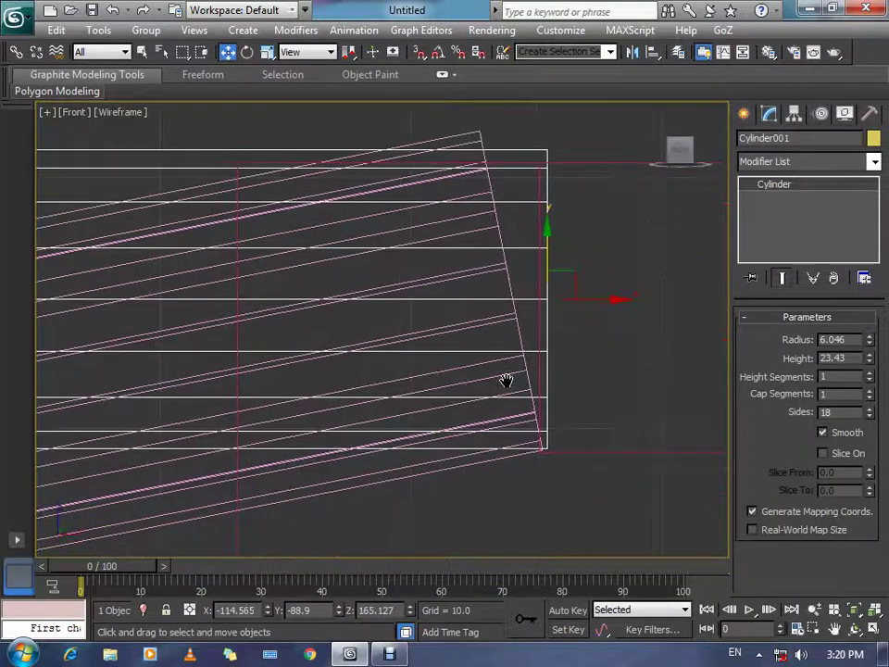
scroll(585, 373, "up", 2)
middle_click_drag(586, 374, 347, 391)
scroll(507, 398, "down", 2)
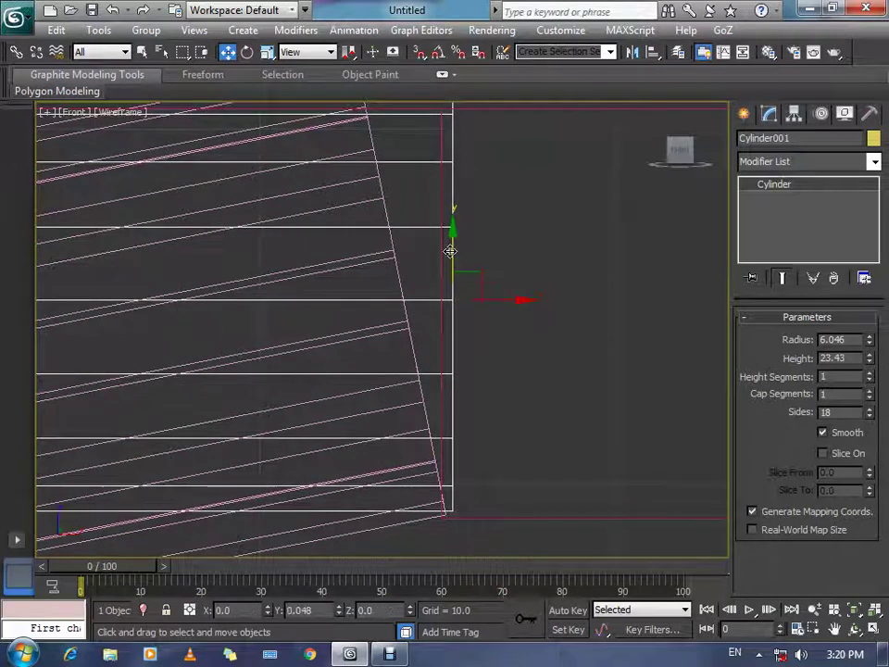
left_click_drag(454, 252, 452, 251)
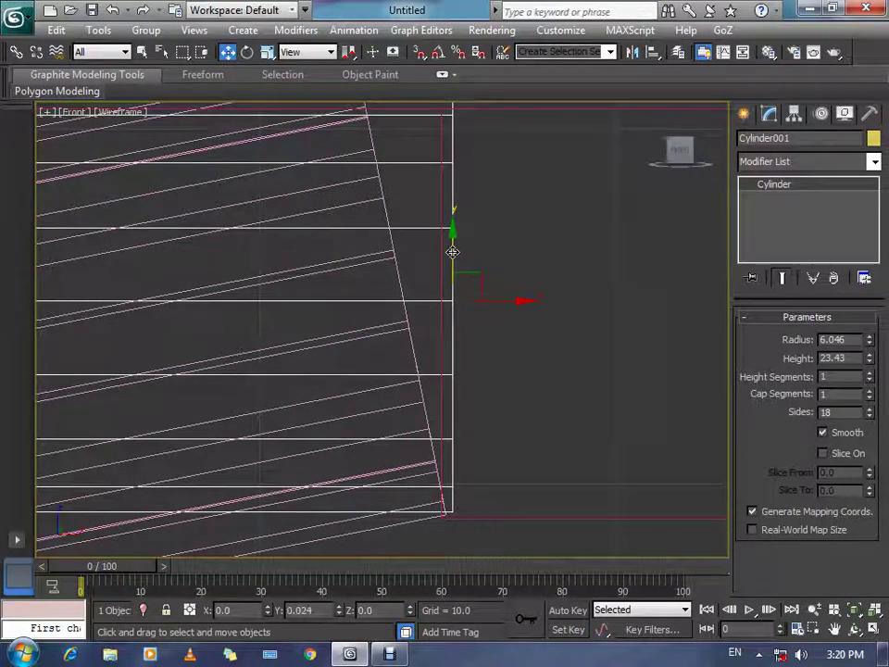
scroll(449, 269, "down", 3)
scroll(454, 292, "down", 1)
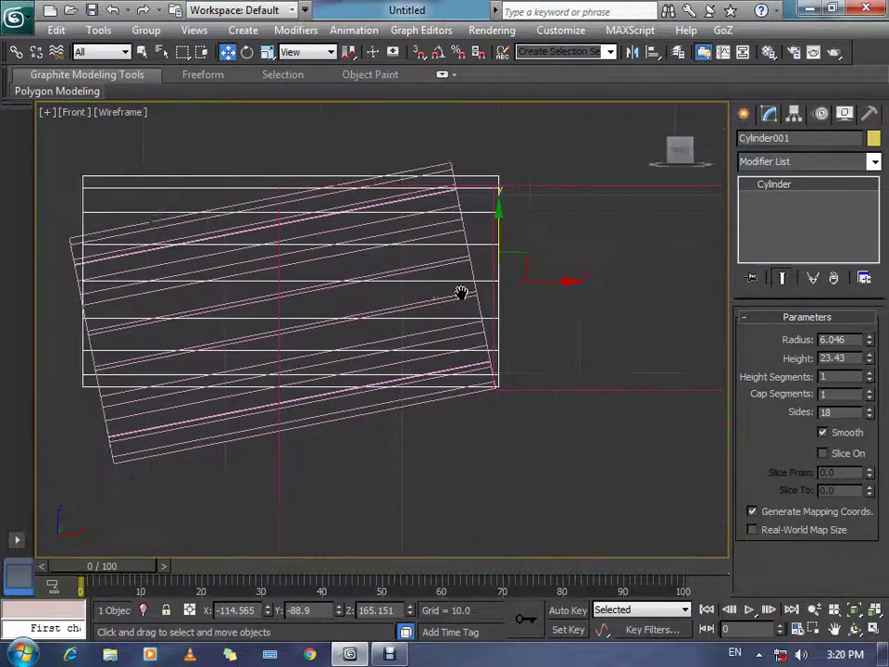
scroll(482, 289, "down", 2)
Step: Convert the cylinder to an Editable Mesh and switch to Vertex mode
right_click(302, 311)
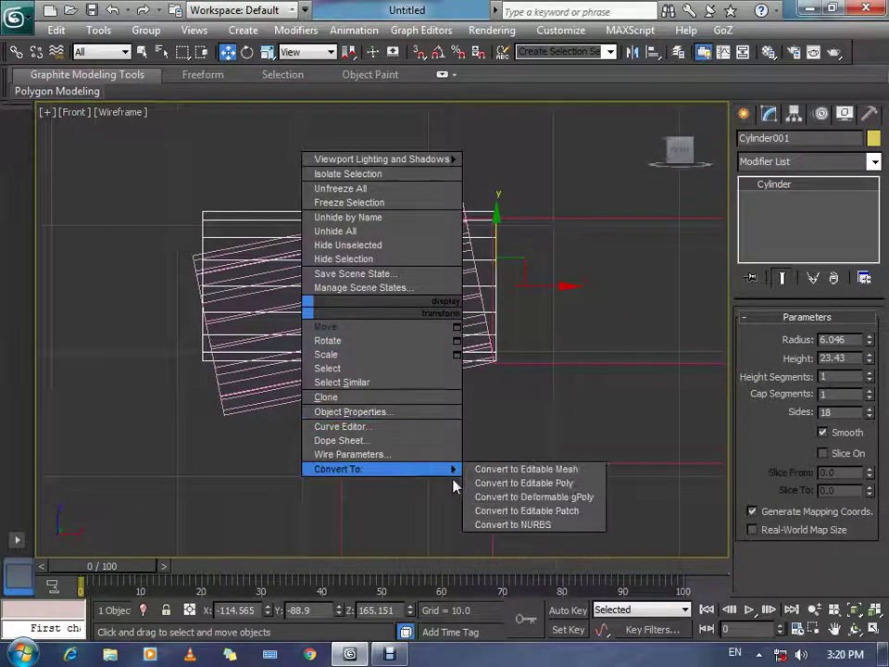
left_click(519, 469)
left_click(786, 184)
key("1")
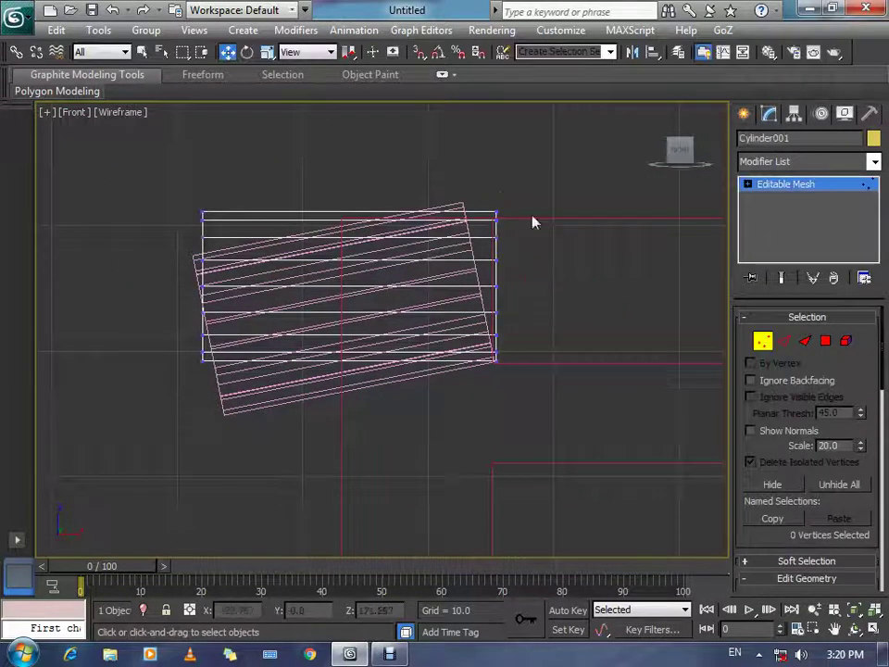
Step: Select the 19 left-end vertices and lower them to follow the tilted tube
left_click_drag(351, 176, 176, 371)
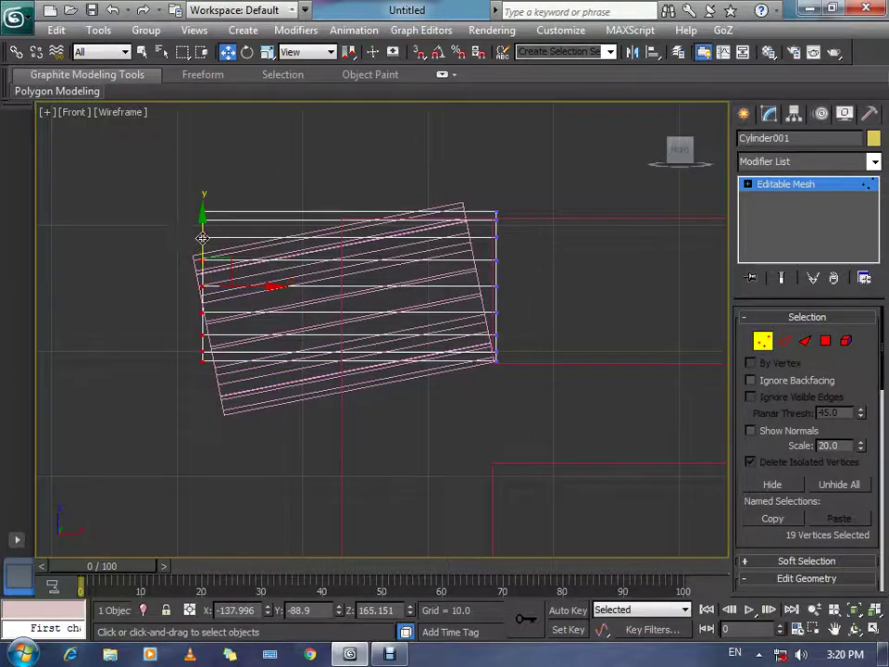
left_click_drag(198, 244, 209, 295)
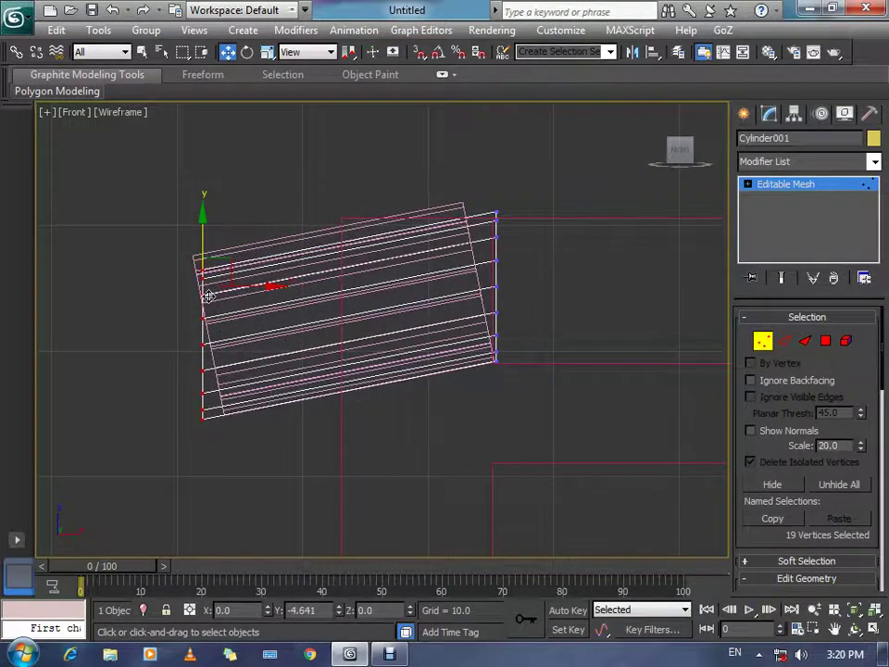
scroll(321, 333, "up", 3)
scroll(462, 407, "up", 3)
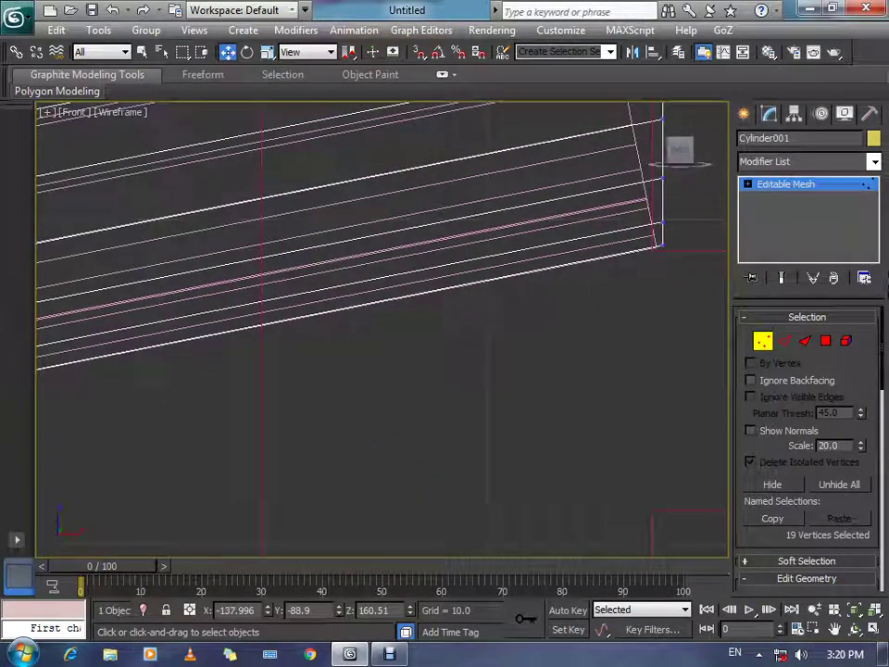
middle_click_drag(432, 280, 486, 266)
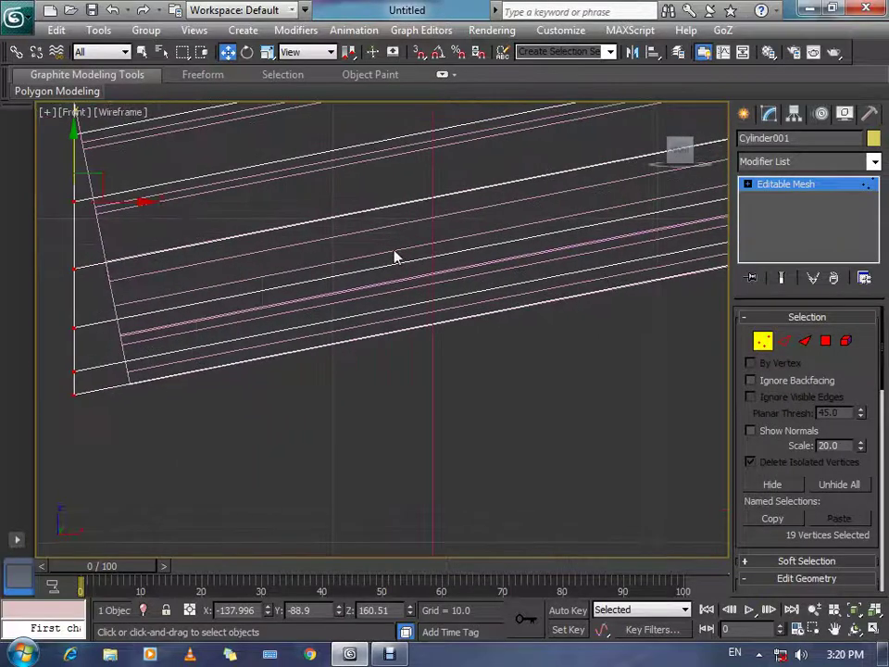
scroll(395, 256, "down", 2)
left_click_drag(159, 182, 162, 180)
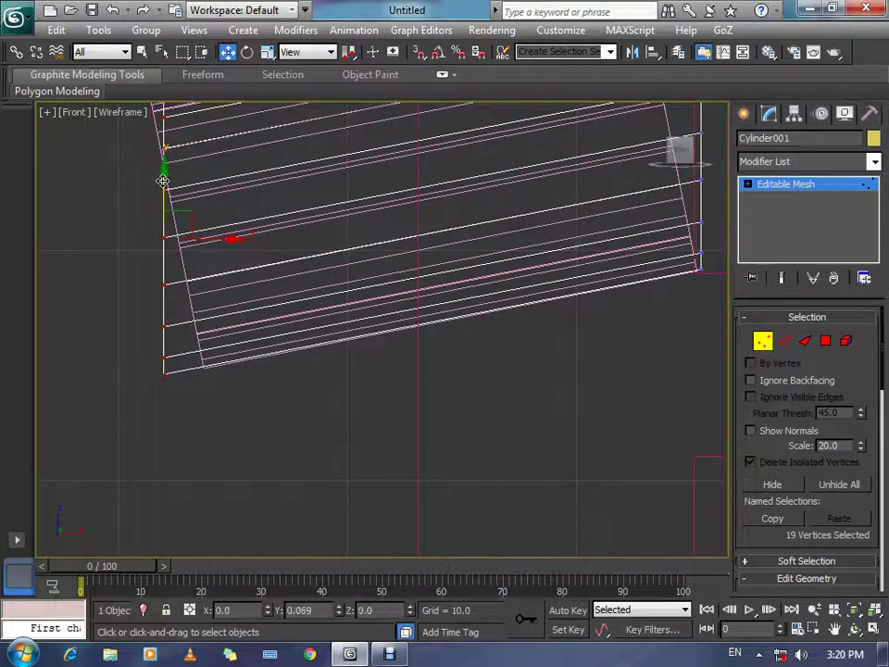
scroll(427, 294, "down", 2)
scroll(427, 294, "down", 2)
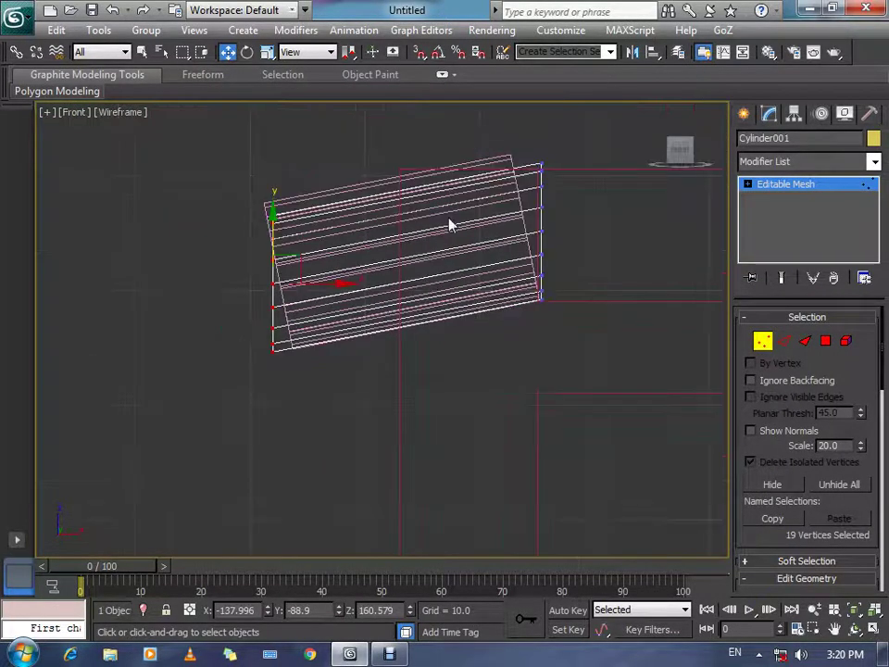
middle_click_drag(450, 225, 439, 258)
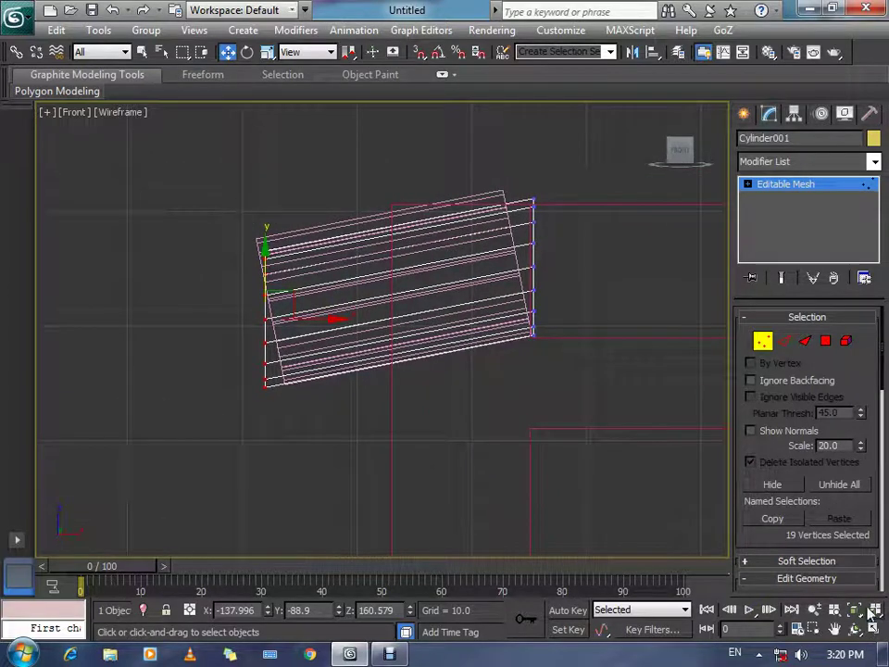
key("alt+w")
Step: Maximize the Front view and region-select the cylinder's right-end vertices
middle_click_drag(294, 462, 305, 477)
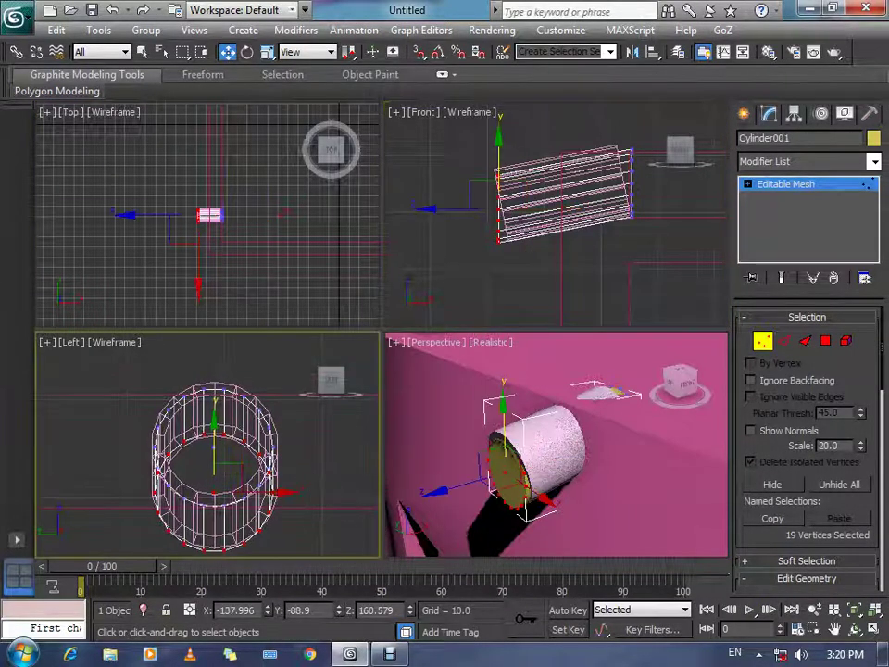
left_click(874, 629)
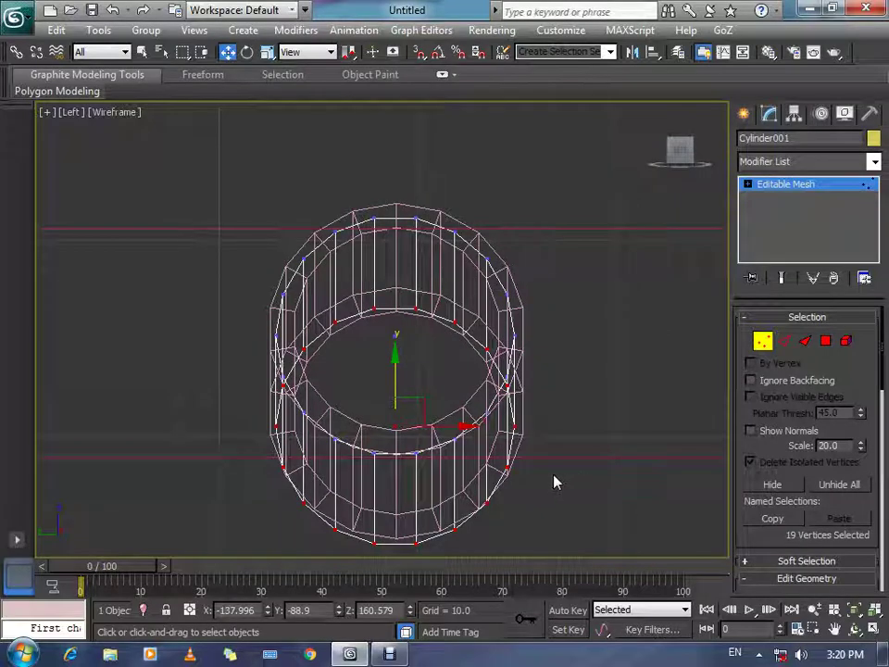
left_click(870, 632)
middle_click(656, 294)
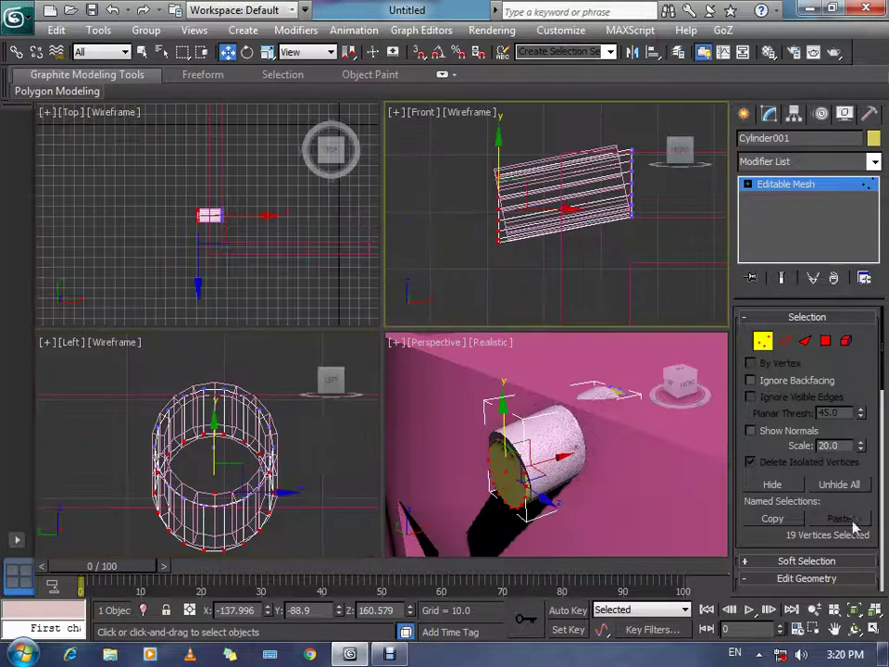
key("alt+w")
middle_click_drag(590, 399, 598, 423)
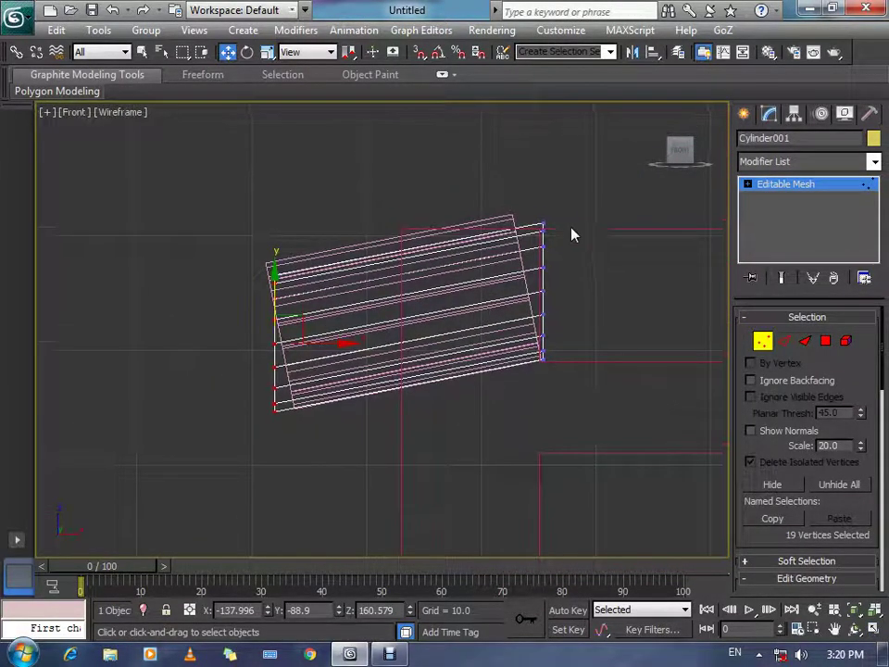
left_click_drag(532, 289, 535, 287)
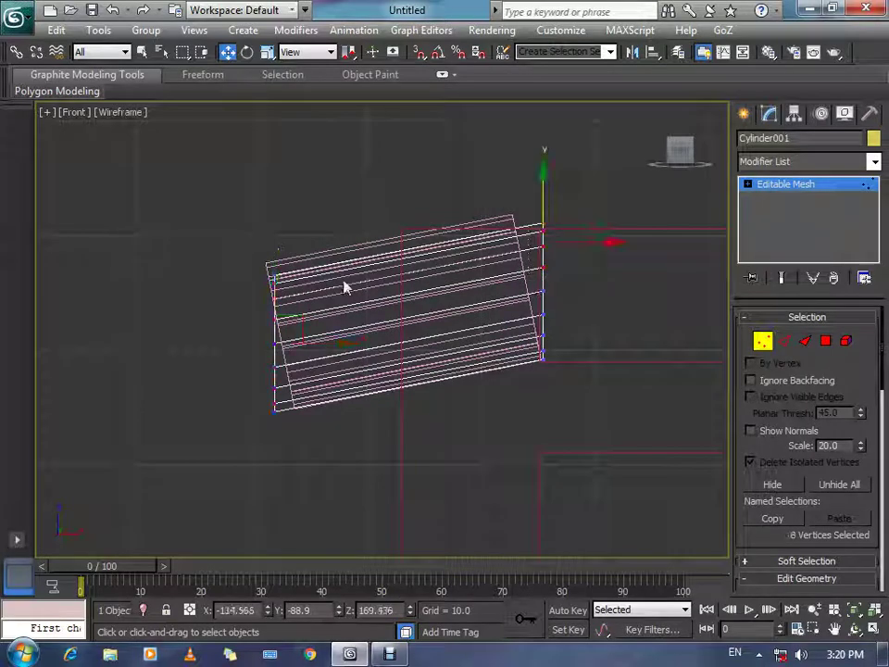
left_click_drag(236, 338, 234, 333, "ctrl")
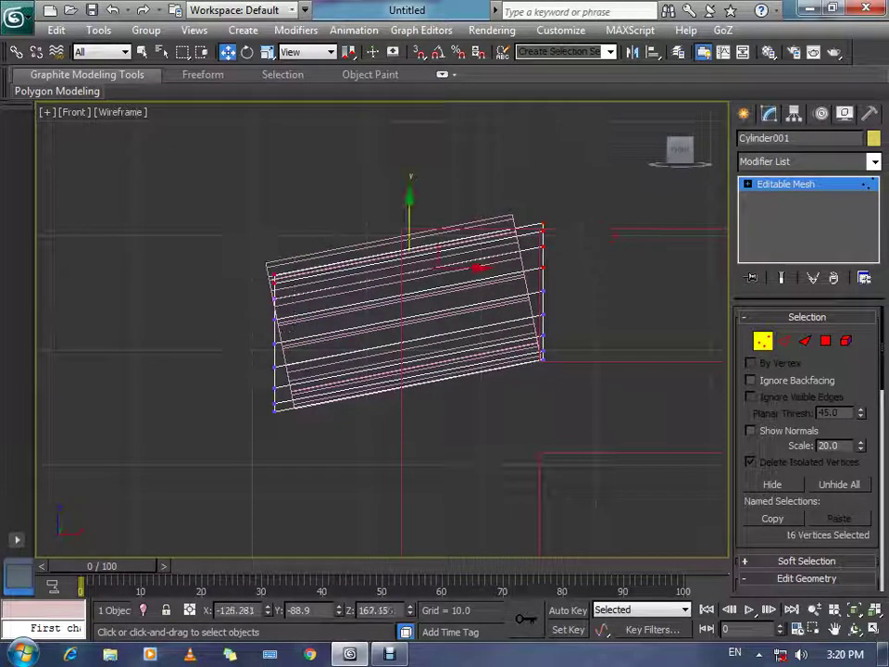
Step: Raise the selected vertices in the Left view to stretch the cylinder above the pipe
left_click(857, 630)
left_click(875, 628)
right_click(215, 376)
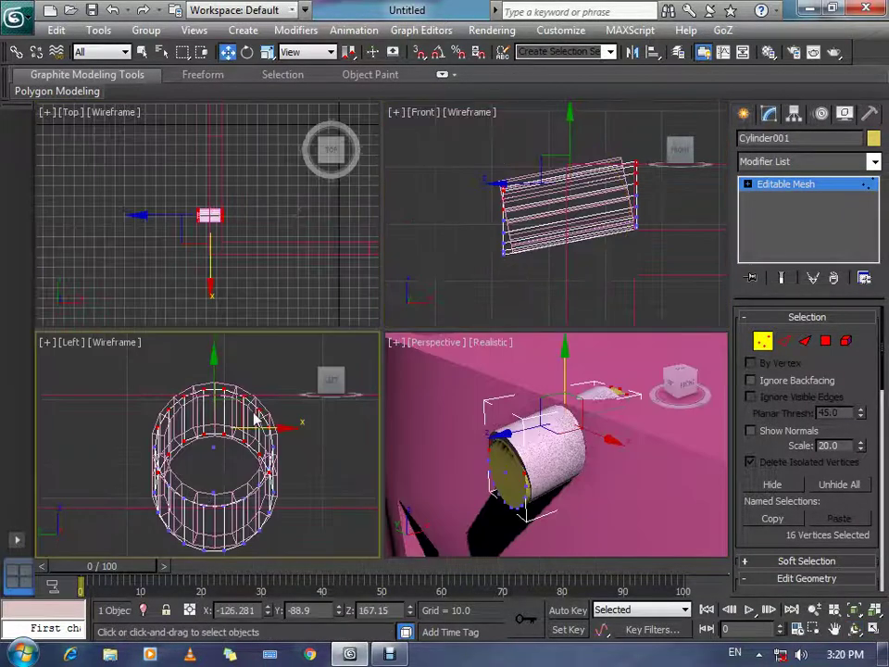
left_click_drag(215, 375, 244, 291)
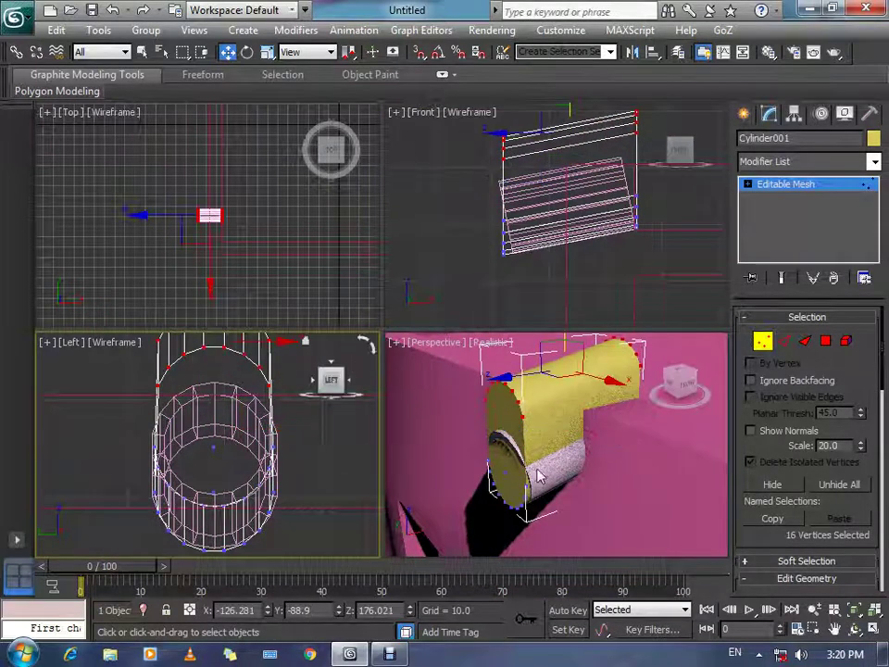
left_click(651, 478)
left_click(806, 185)
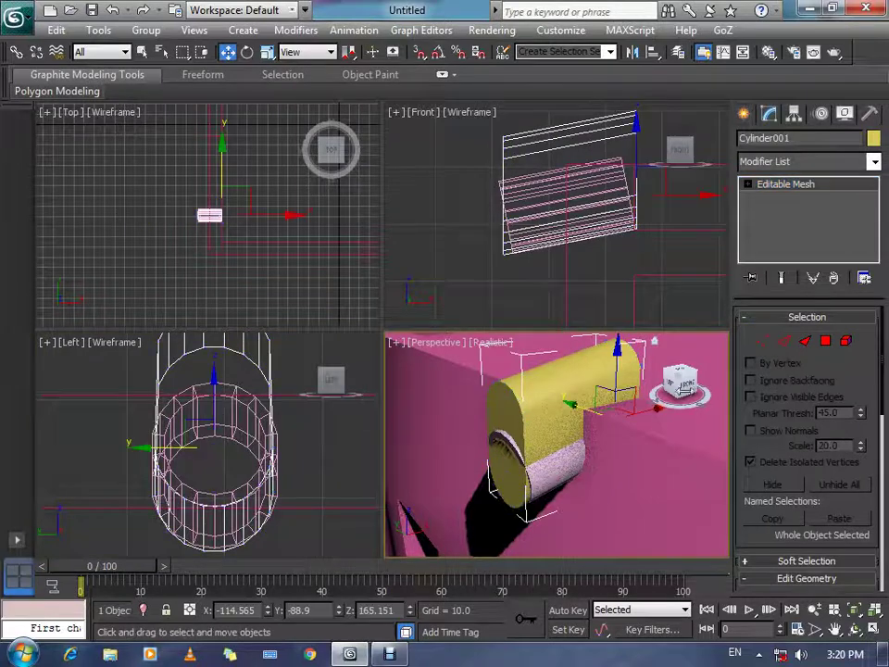
left_click(646, 438)
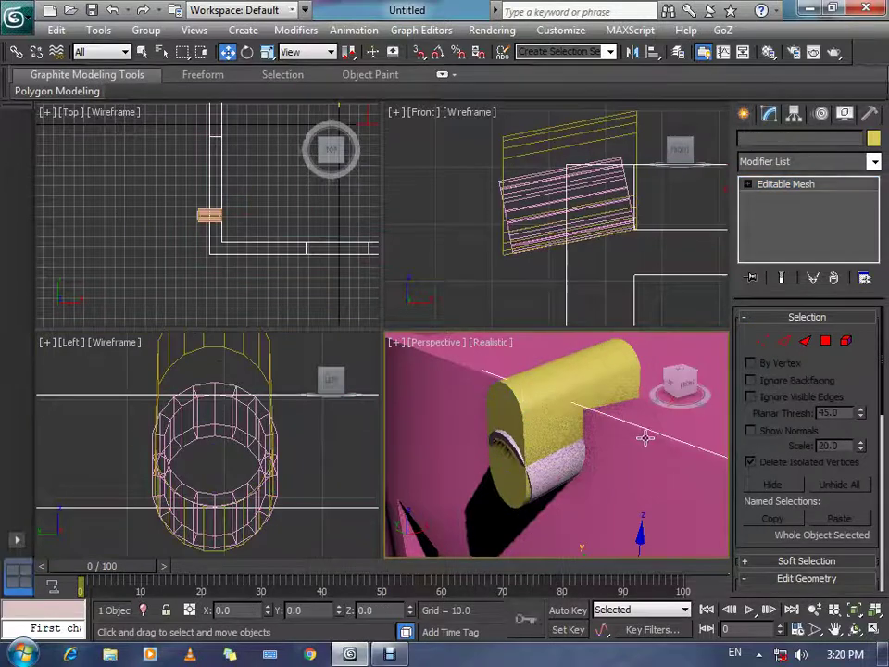
Step: Apply a ProBoolean Subtraction to the pink tube, picking the yellow cylinder as the cutter
left_click(745, 112)
left_click(767, 169)
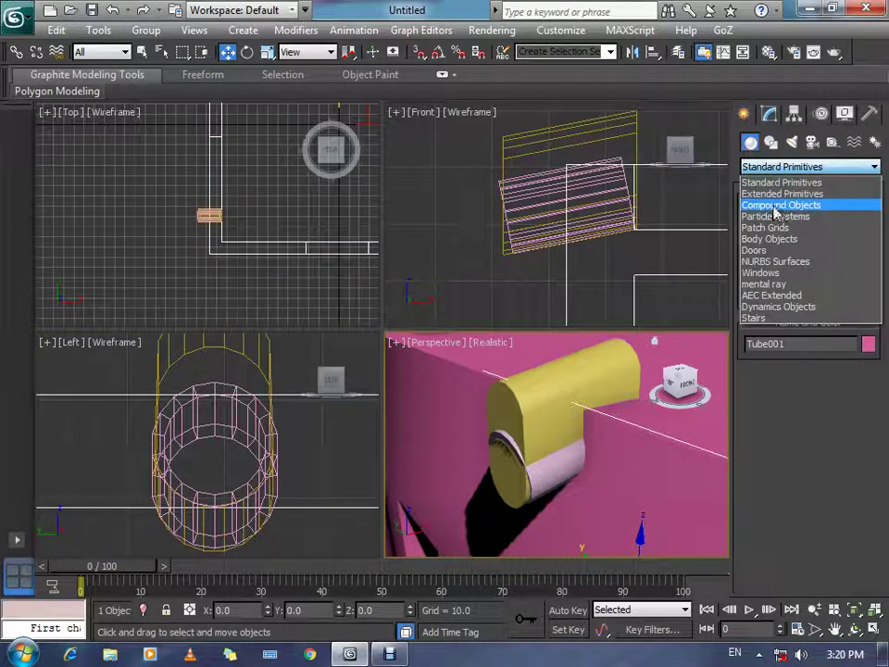
left_click(771, 203)
left_click(776, 316)
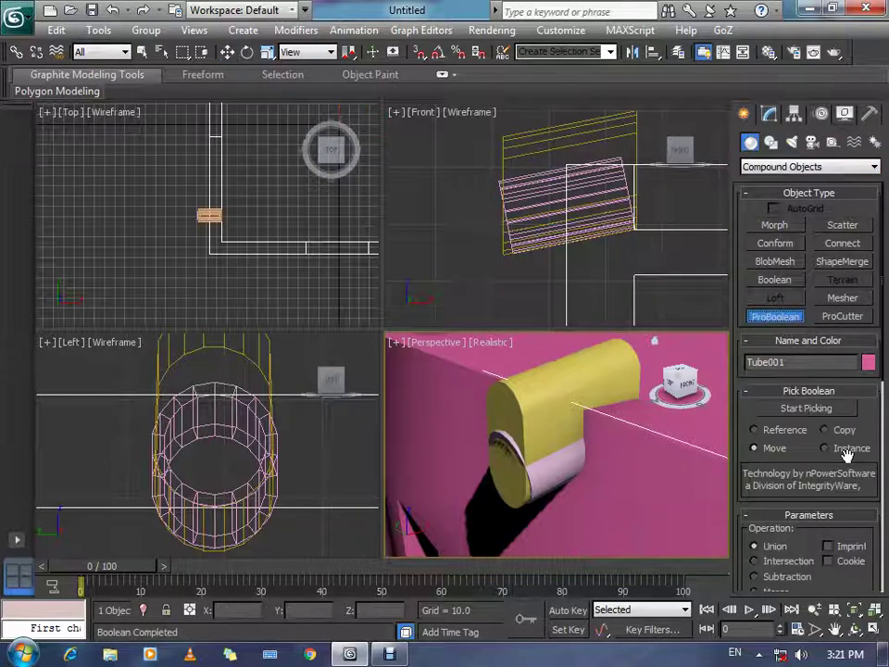
left_click(778, 578)
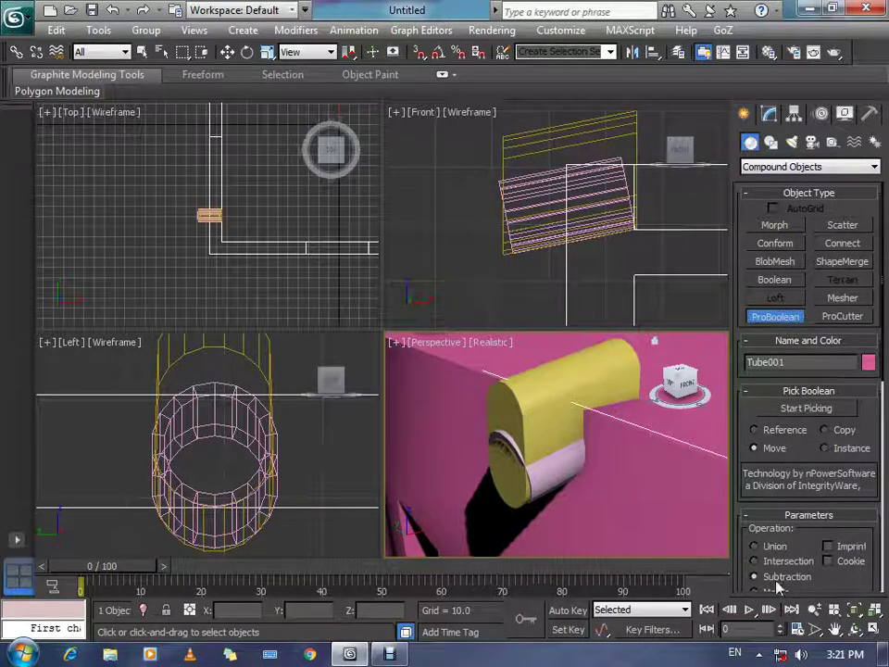
left_click(776, 409)
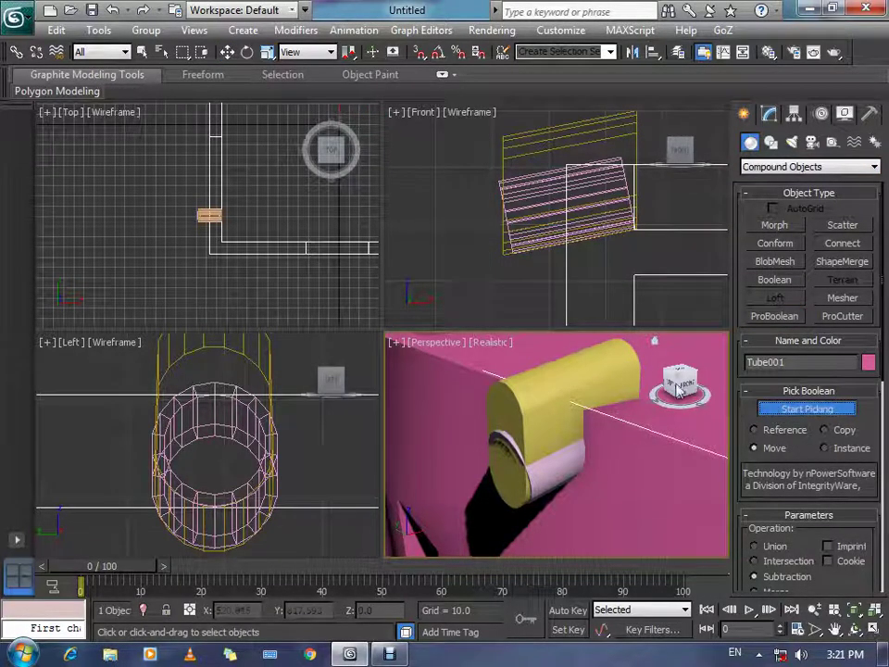
left_click(568, 367)
key("w")
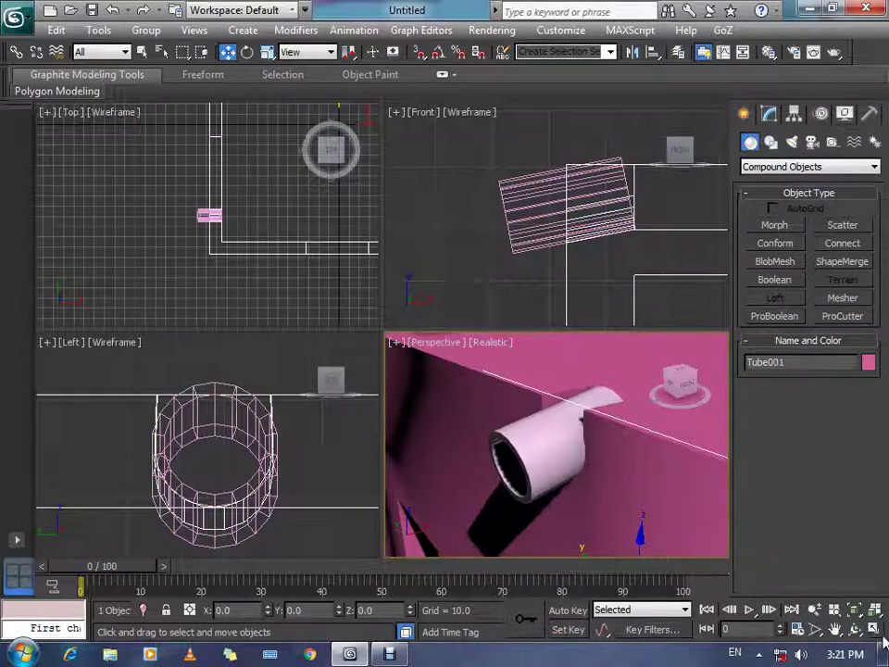
left_click(873, 629)
Step: Select the tube and orbit the Perspective view to face its opening
left_click(854, 629)
mouse_move(403, 360)
left_mouse_down()
mouse_move(434, 342)
mouse_move(405, 353)
left_mouse_up()
key("Escape")
left_click(455, 264)
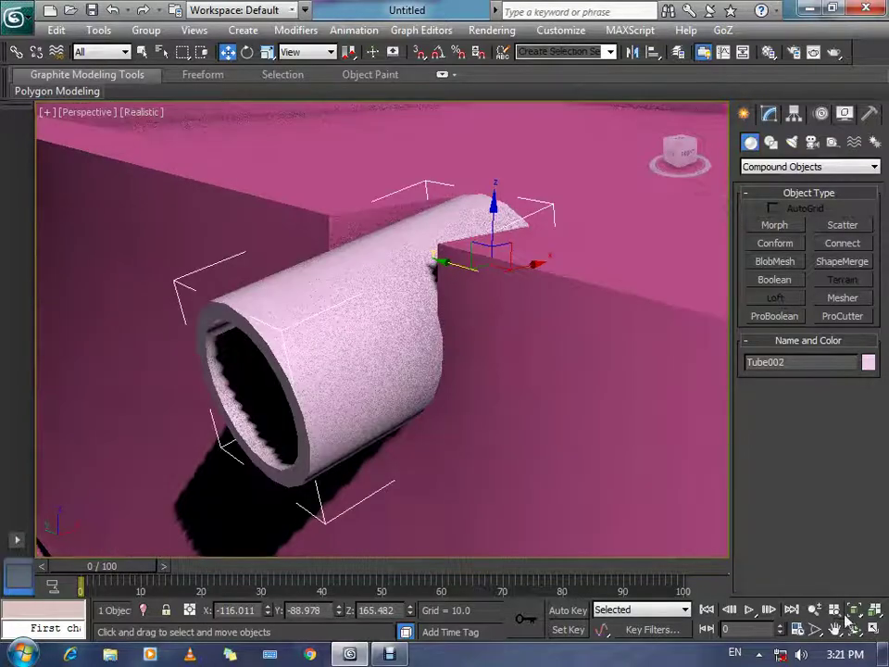
left_click(854, 629)
mouse_move(457, 363)
left_mouse_down()
mouse_move(357, 341)
mouse_move(252, 341)
mouse_move(218, 298)
mouse_move(242, 310)
left_mouse_up()
key("Escape")
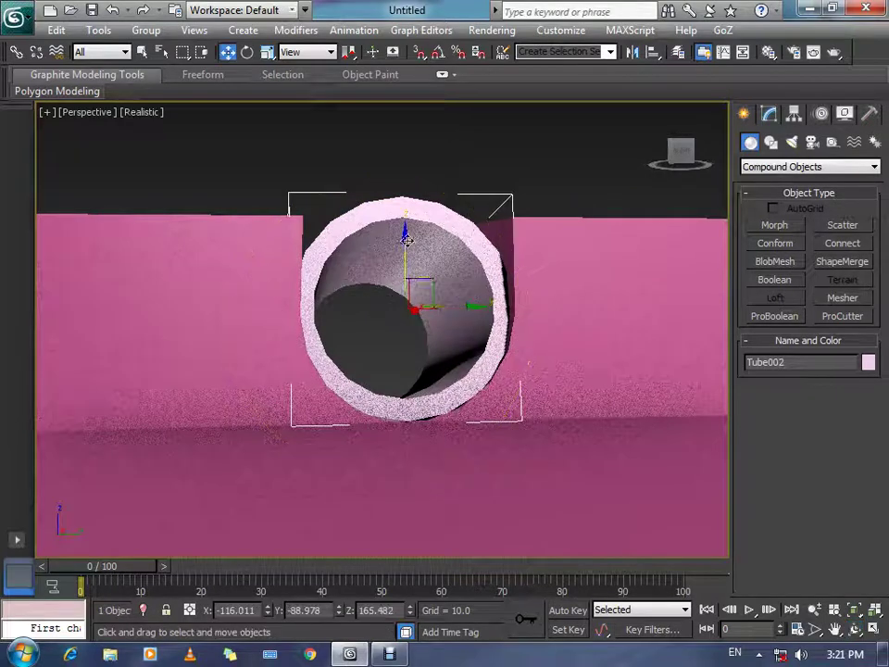
Step: Lower the tube slightly into the wall notch, ending at Z 164.191
mouse_move(407, 238)
left_mouse_down()
mouse_move(412, 264)
mouse_move(405, 263)
left_mouse_up()
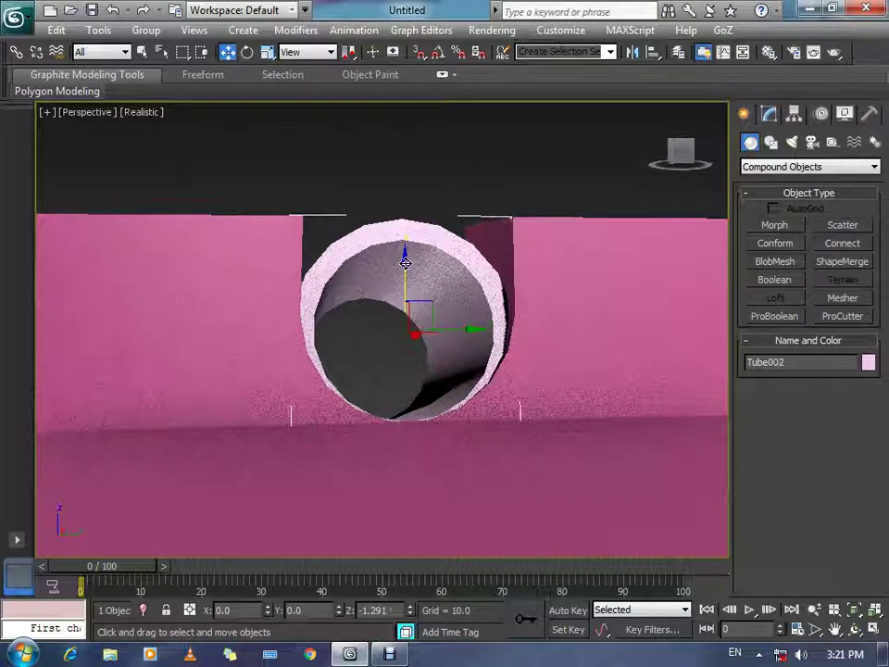
left_click(855, 629)
mouse_move(377, 333)
left_mouse_down()
mouse_move(373, 363)
mouse_move(387, 342)
left_mouse_up()
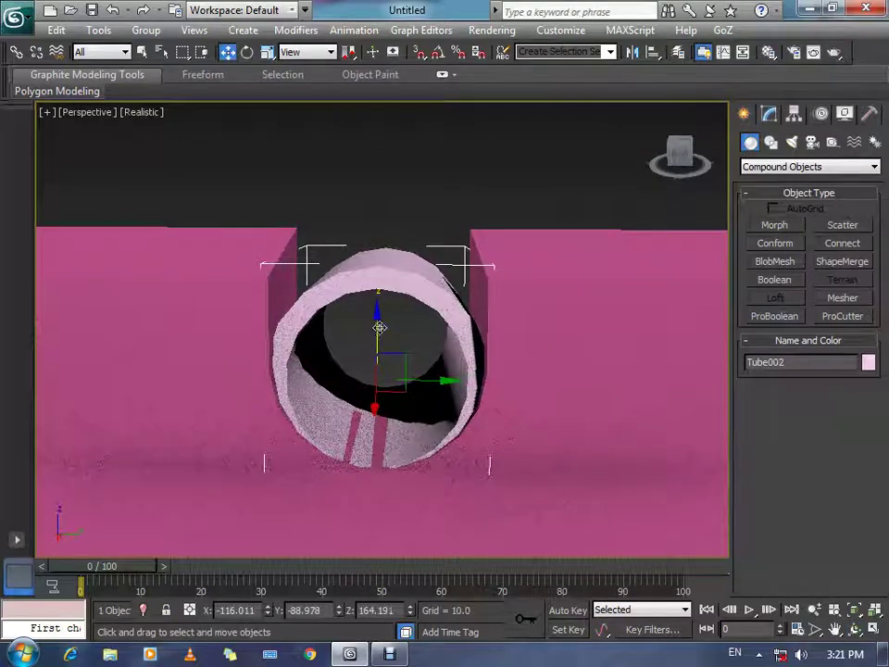
mouse_move(379, 331)
left_mouse_down()
mouse_move(410, 290)
mouse_move(436, 309)
mouse_move(646, 309)
mouse_move(407, 373)
mouse_move(423, 364)
mouse_move(467, 356)
mouse_move(339, 409)
mouse_move(407, 374)
left_mouse_up()
left_click(854, 629)
Step: Deselect the tube and orbit out to view the whole house
right_click(407, 375)
left_click(473, 447)
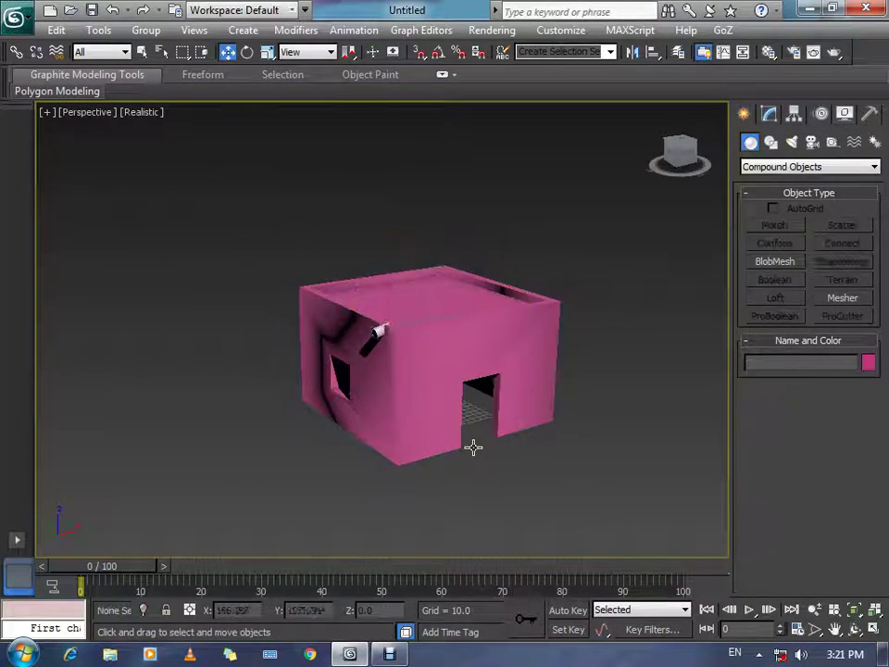
left_click(858, 630)
mouse_move(491, 431)
left_mouse_down()
mouse_move(421, 375)
mouse_move(413, 399)
mouse_move(539, 410)
mouse_move(620, 391)
mouse_move(693, 419)
mouse_move(836, 397)
mouse_move(745, 367)
mouse_move(455, 405)
mouse_move(406, 392)
left_mouse_up()
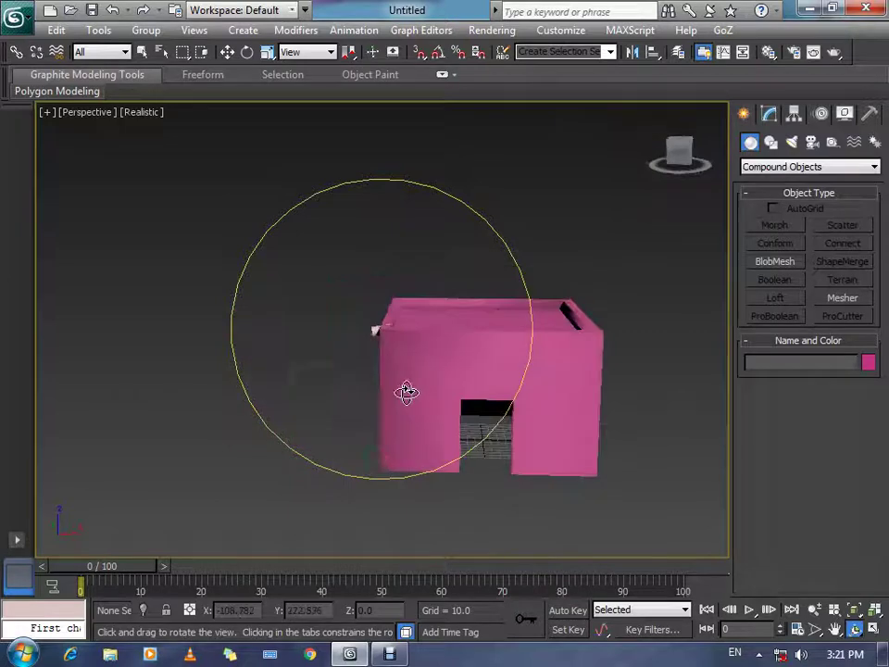
right_click(707, 535)
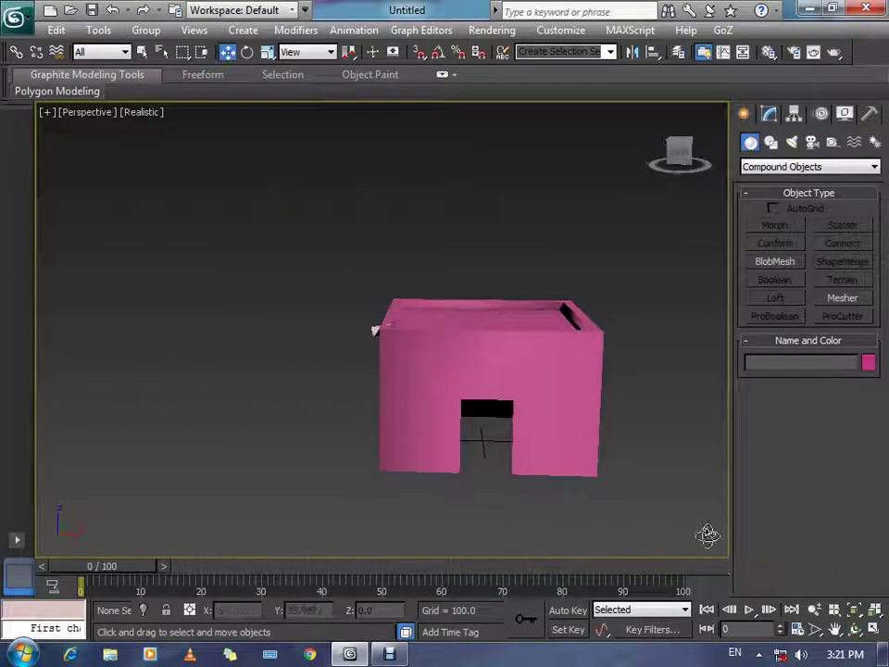
Step: Return to four viewports and Zoom Extents the Left, Front and Top views
left_click(870, 631)
scroll(329, 445, "down", 2)
scroll(287, 525, "down", 2)
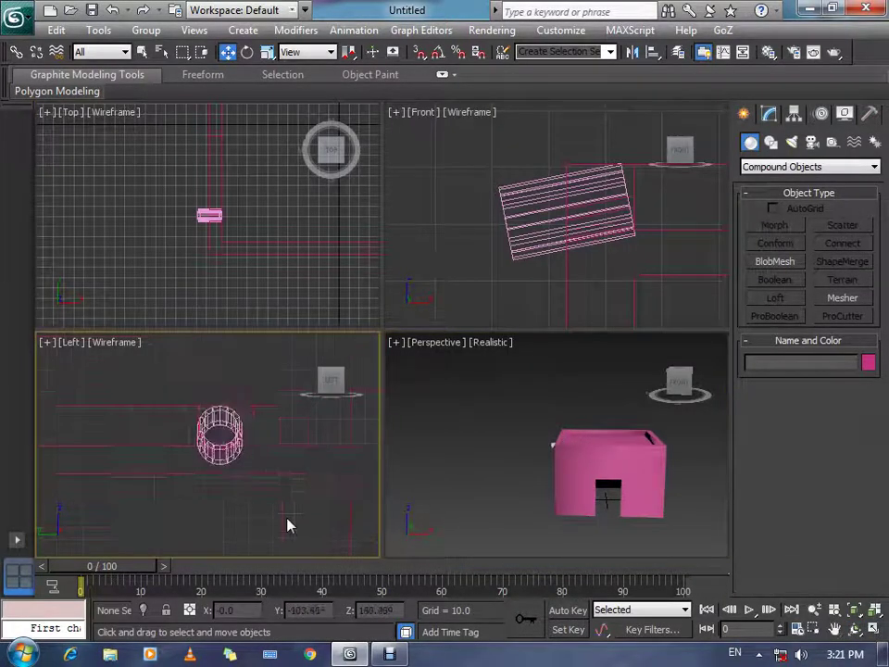
scroll(287, 526, "down", 2)
middle_click_drag(281, 530, 297, 435)
scroll(406, 496, "up", 4)
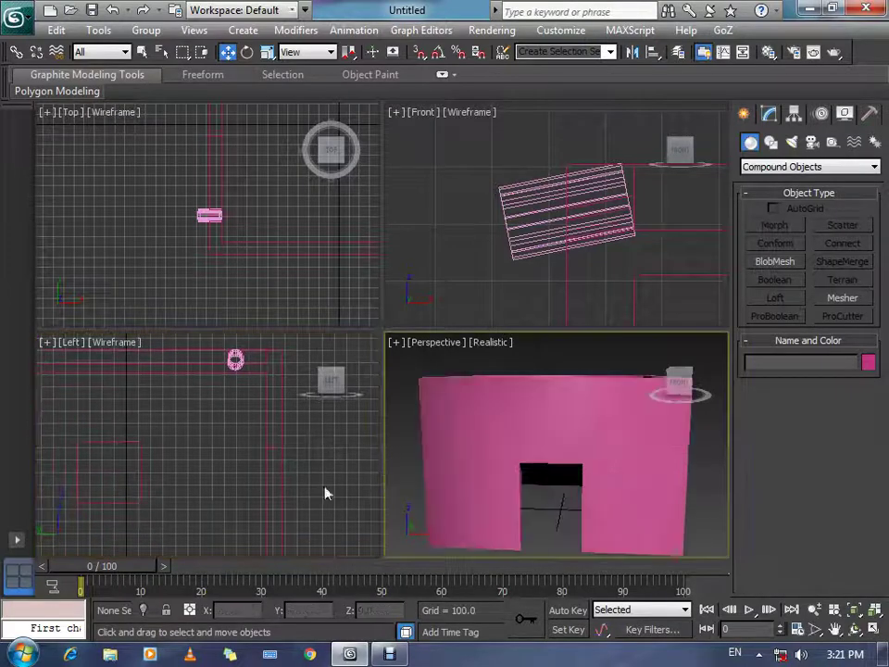
left_click(193, 437)
key("z")
left_click(516, 268)
key("z")
left_click(148, 271)
key("z")
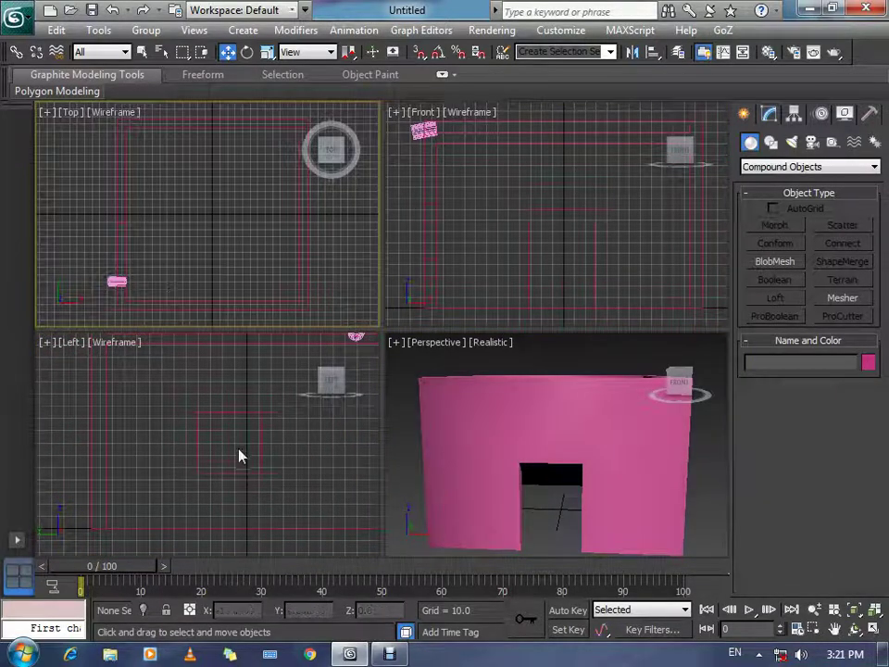
scroll(269, 398, "down", 1)
mouse_move(274, 389)
middle_mouse_down()
mouse_move(249, 440)
mouse_move(181, 473)
mouse_move(202, 480)
mouse_move(219, 438)
mouse_move(269, 394)
mouse_move(248, 412)
mouse_move(250, 480)
mouse_move(259, 454)
middle_mouse_up()
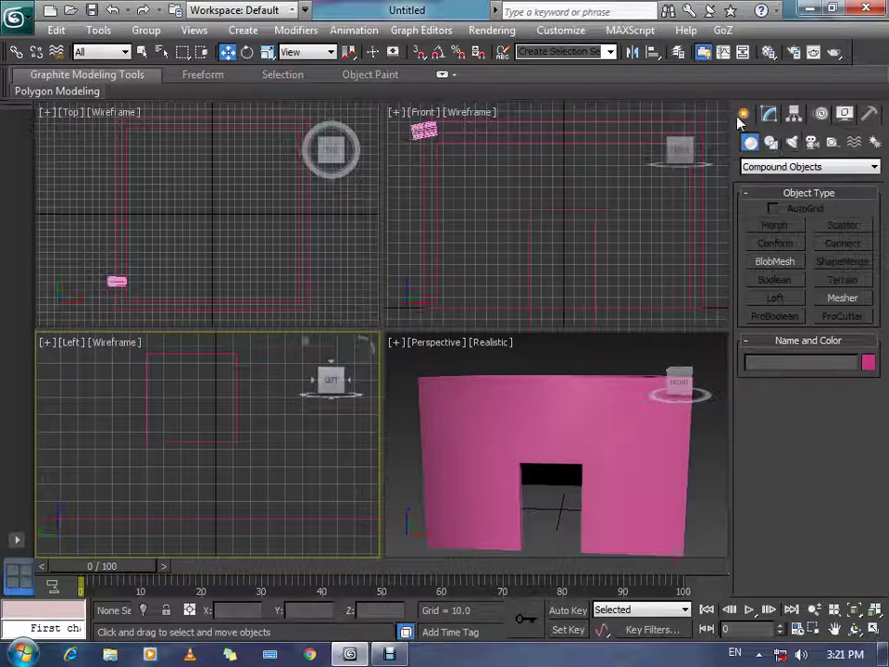
Step: Start a Line spline in the Left view and place rising points from the bottom left up the slope
left_click(778, 167)
left_click(778, 180)
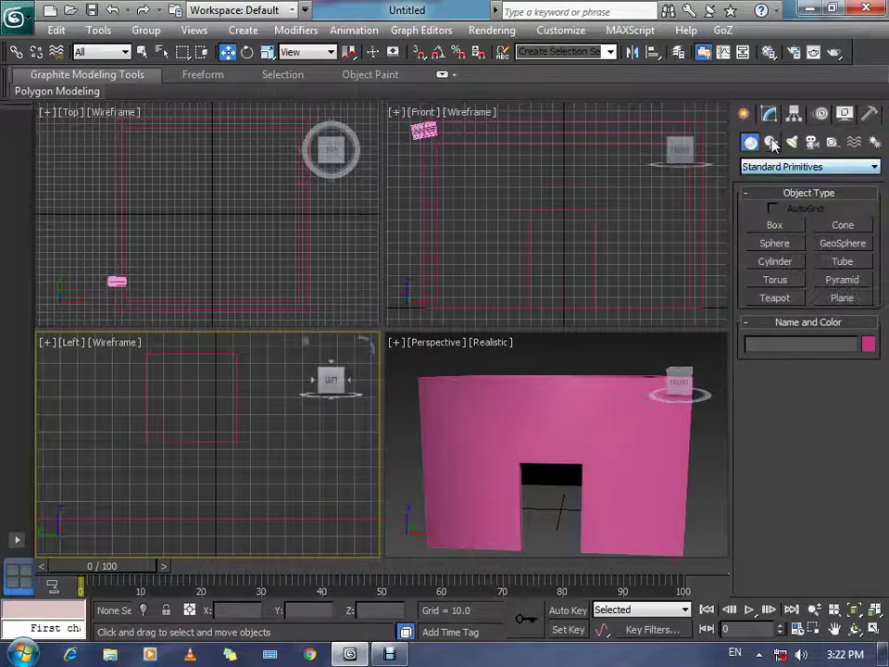
left_click(771, 142)
left_click(778, 240)
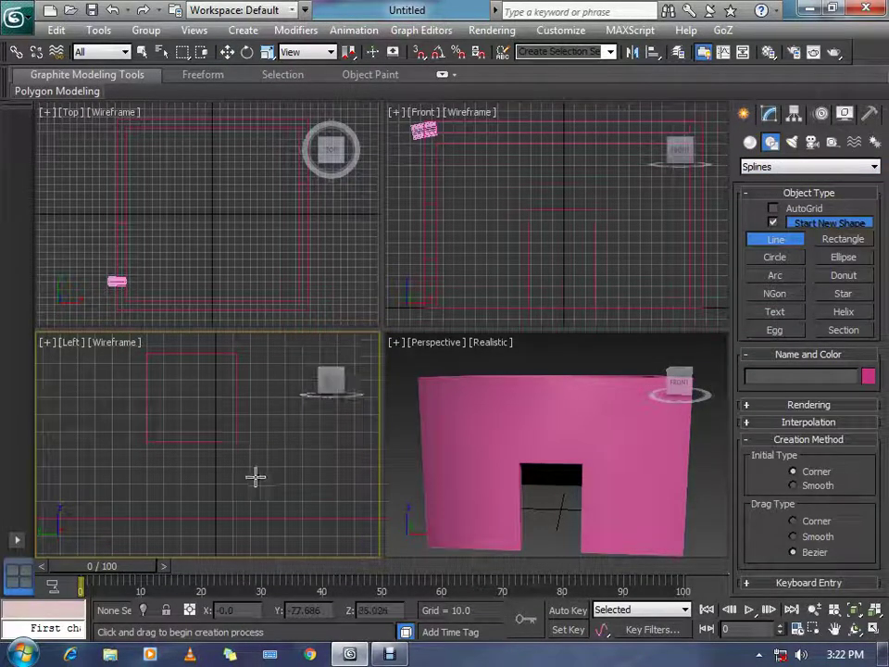
middle_click_drag(253, 476, 274, 469)
left_click(59, 512)
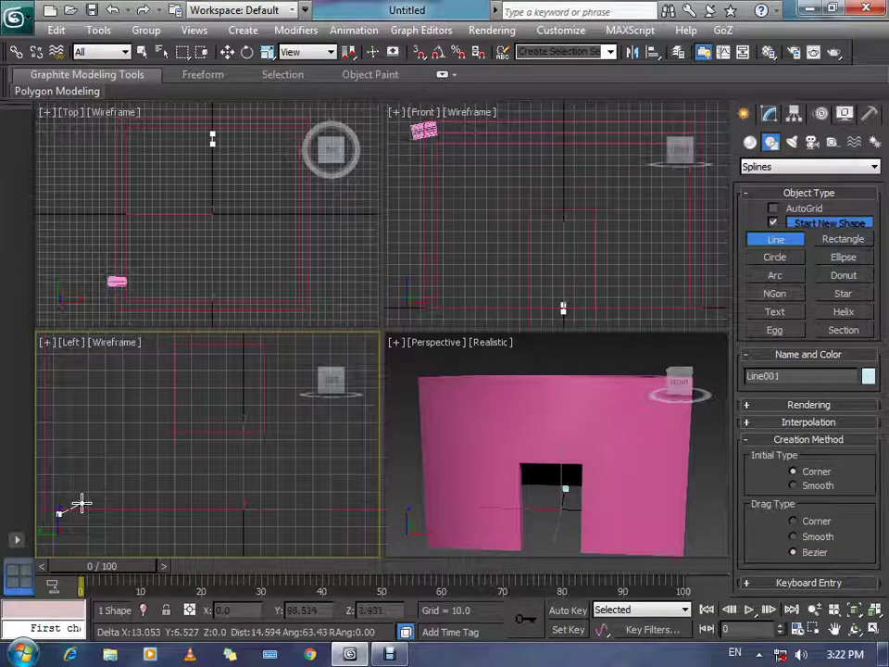
left_click(81, 502)
left_click(101, 490)
left_click(122, 461)
left_click(134, 451)
left_click(151, 435)
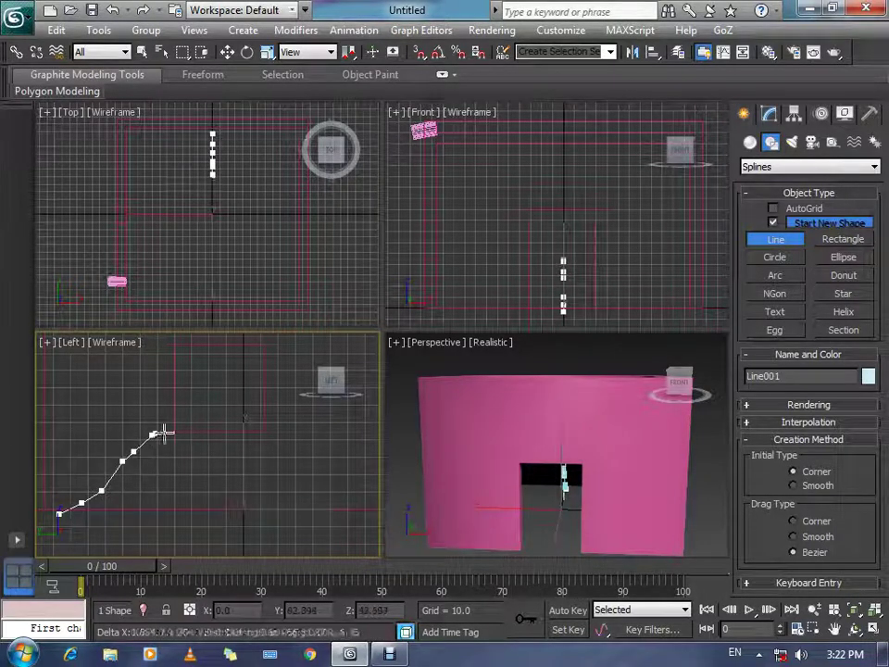
left_click(170, 432)
Step: Add points across the top and down the right side, then close the spline at the first vertex
left_click(197, 421)
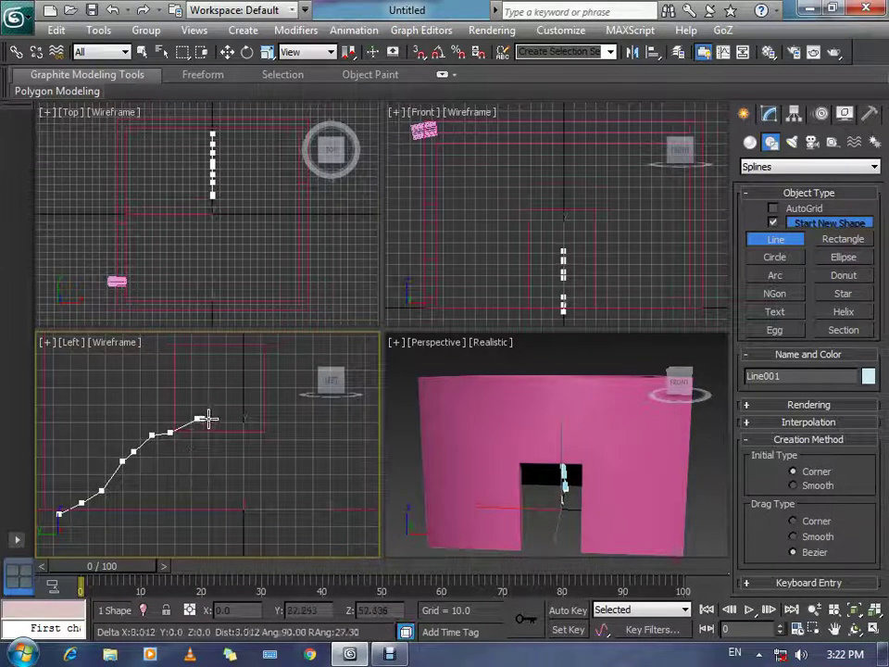
left_click(242, 419)
left_click(261, 432)
left_click(264, 454)
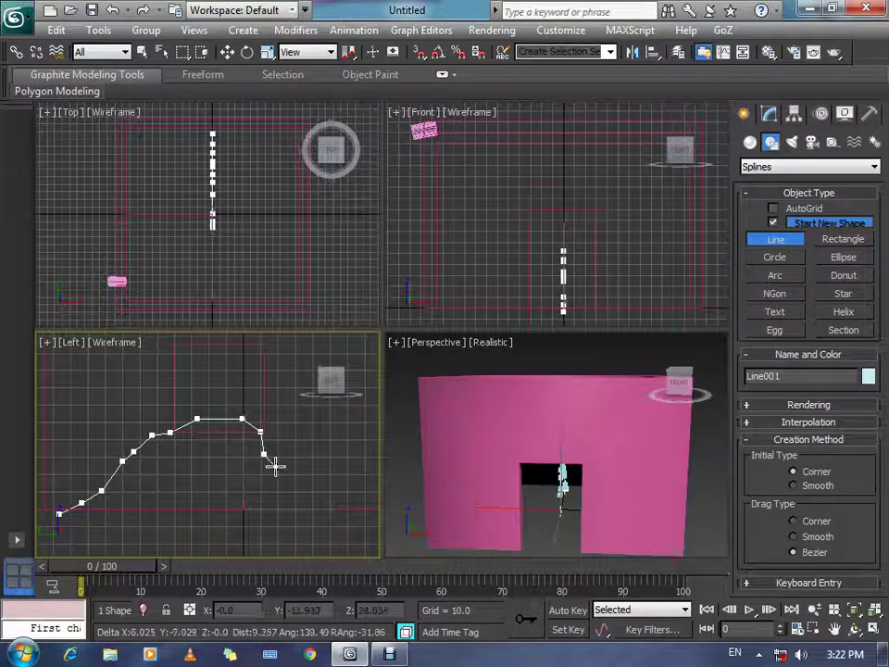
left_click(278, 467)
left_click(289, 475)
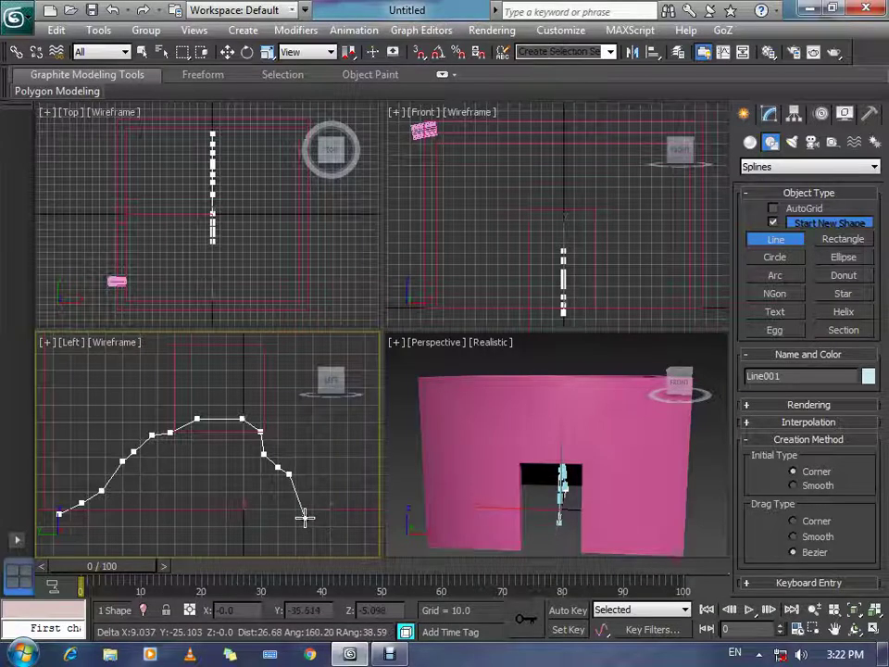
left_click(298, 491)
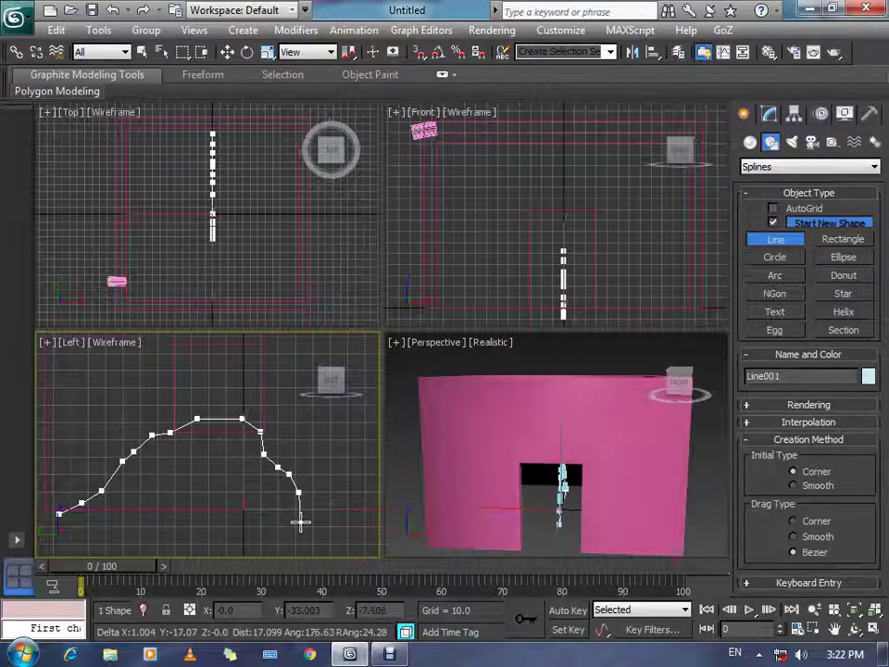
left_click(302, 530)
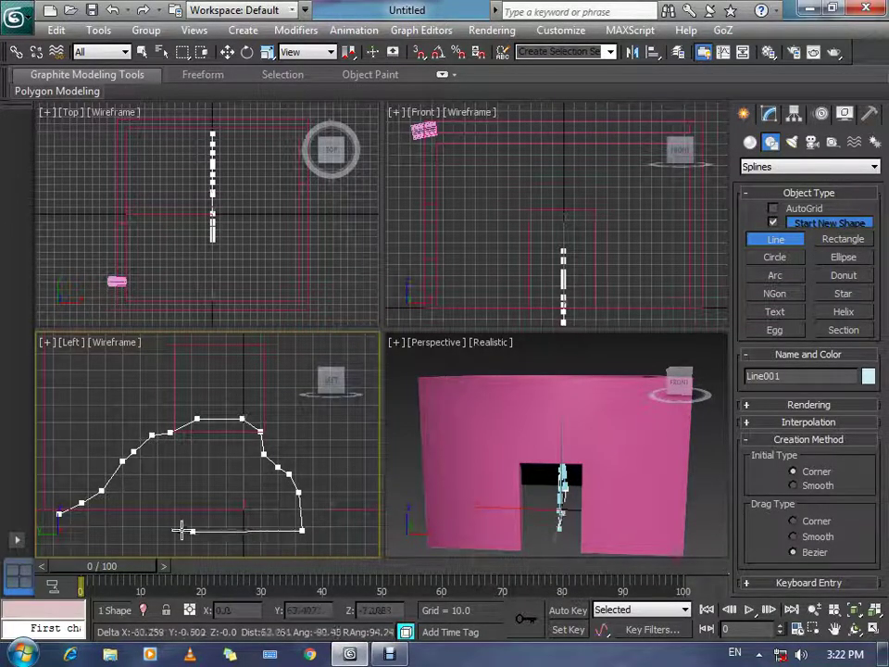
left_click(58, 514)
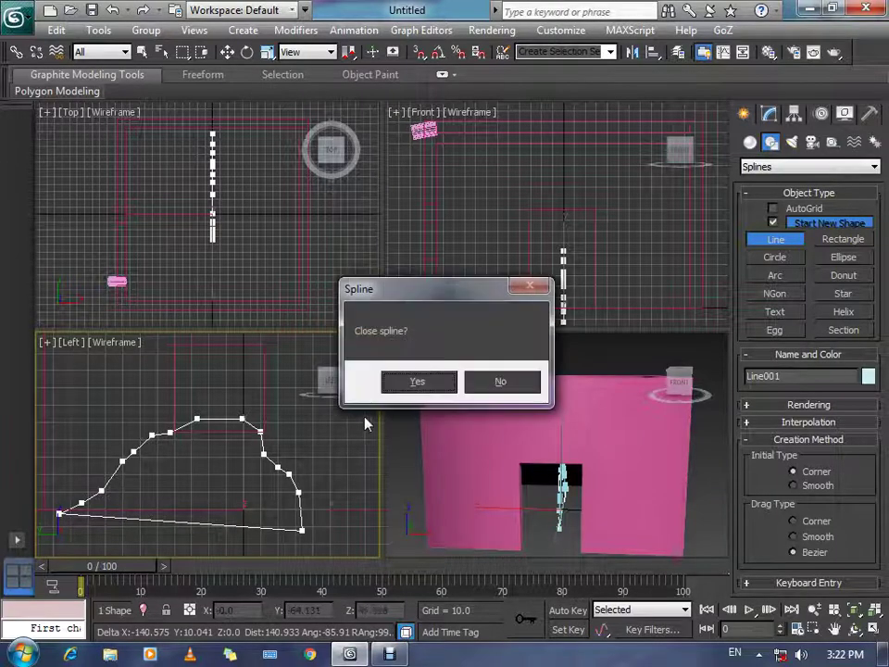
left_click(396, 382)
Step: Convert the outline to an Editable Mesh and clone it as an independent copy, Line002
key("w")
right_click(213, 473)
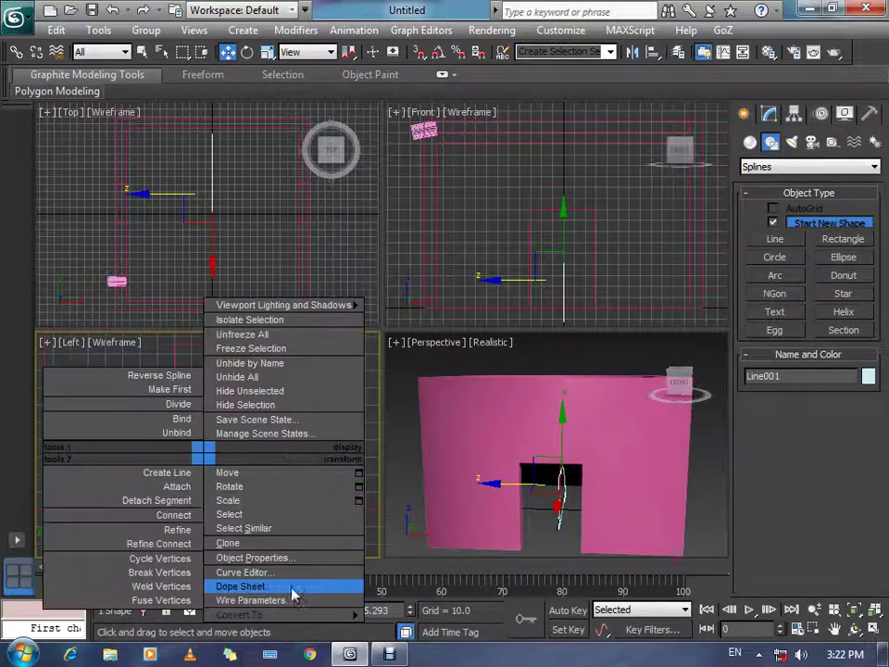
left_click(403, 600)
right_click(250, 470)
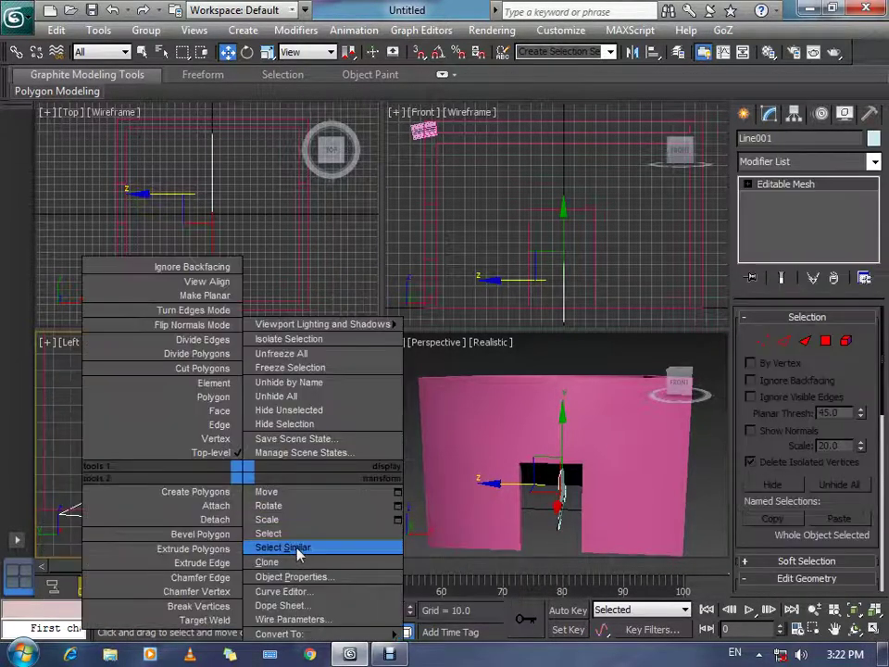
left_click(267, 561)
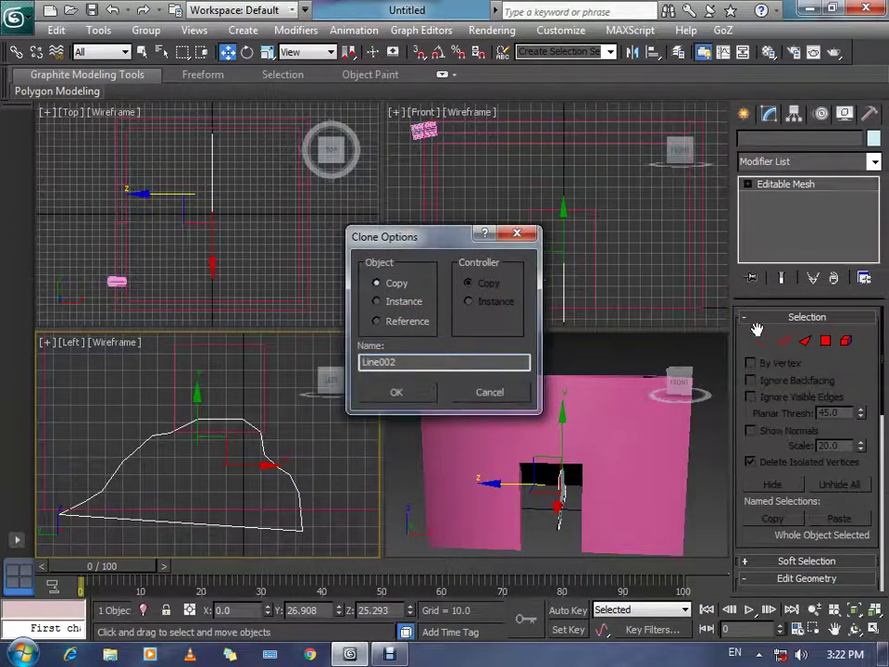
left_click(396, 392)
Step: Select all faces of Line002, flip their normals and extrude them 20 units
left_click(825, 341)
left_click_drag(861, 383, 864, 5)
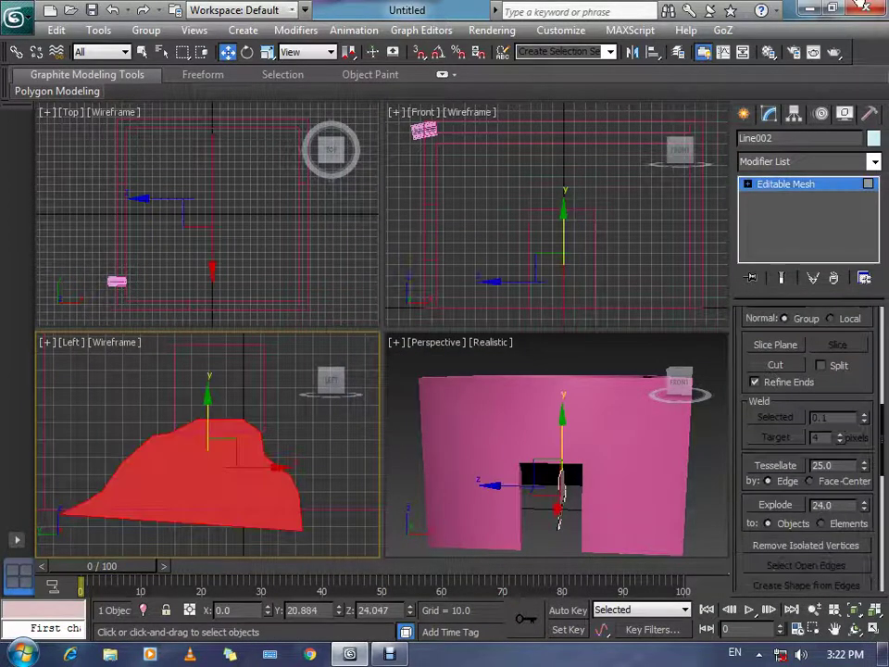
scroll(843, 406, "down", 3)
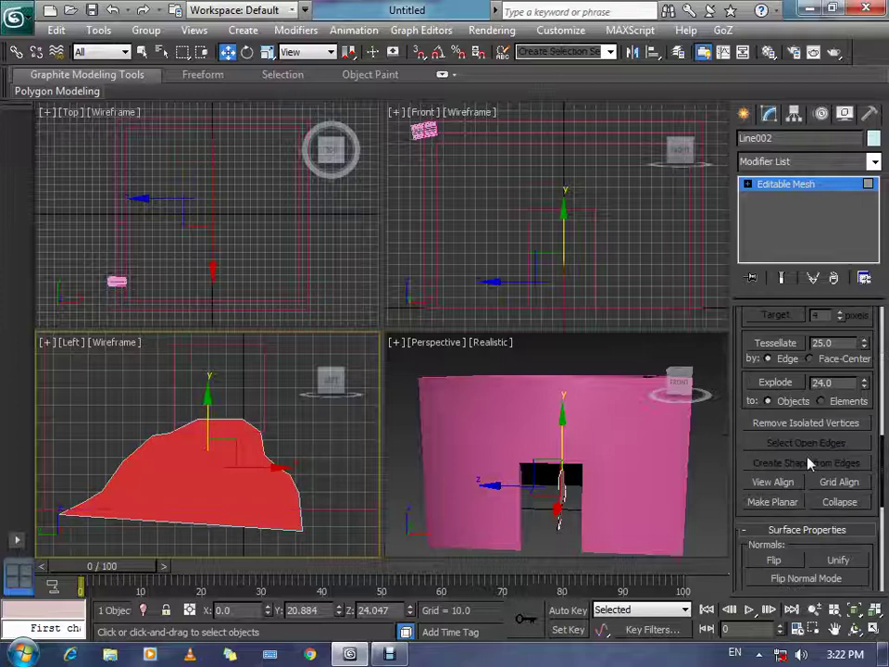
left_click(773, 560)
scroll(857, 339, "up", 8)
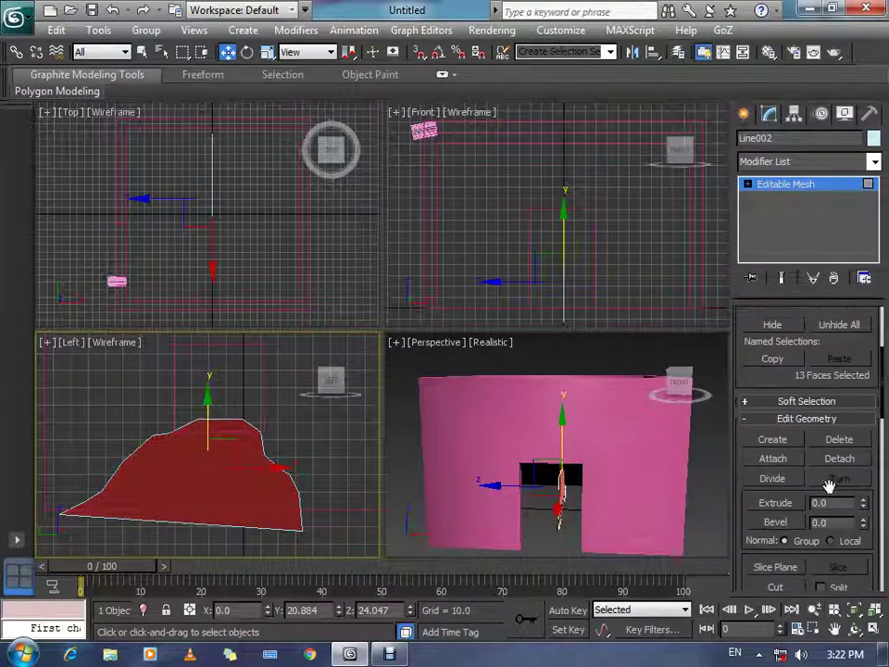
type("20")
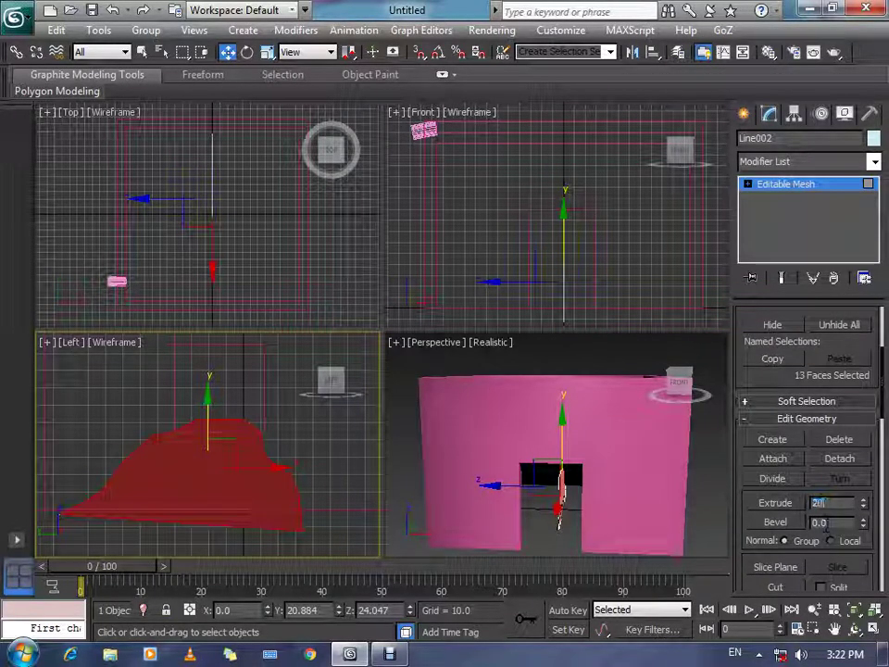
key("Return")
left_click(378, 320)
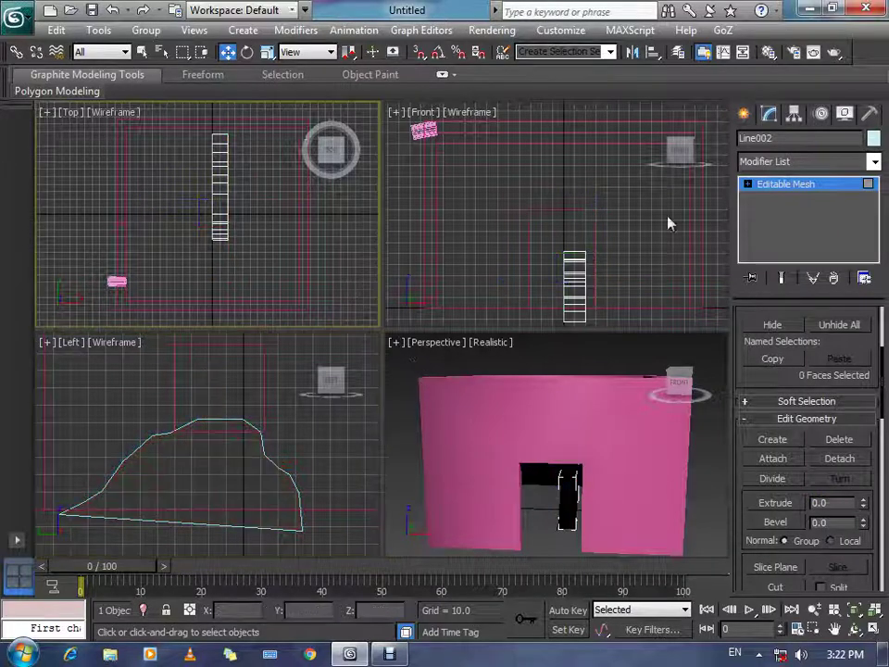
Step: Attach the other shape to the mesh and check its faces and vertices
left_click(818, 190)
left_click(773, 461)
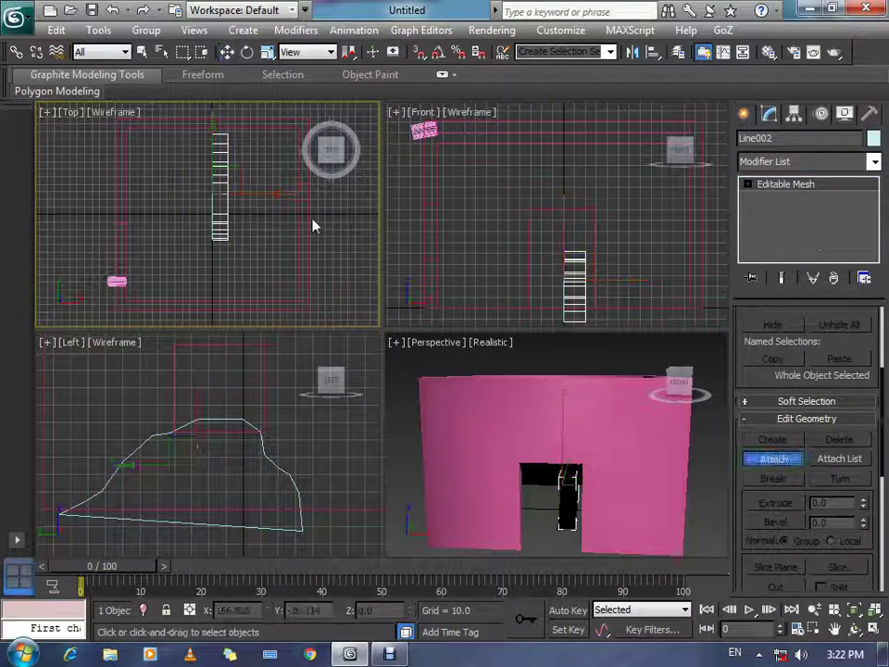
left_click(213, 204)
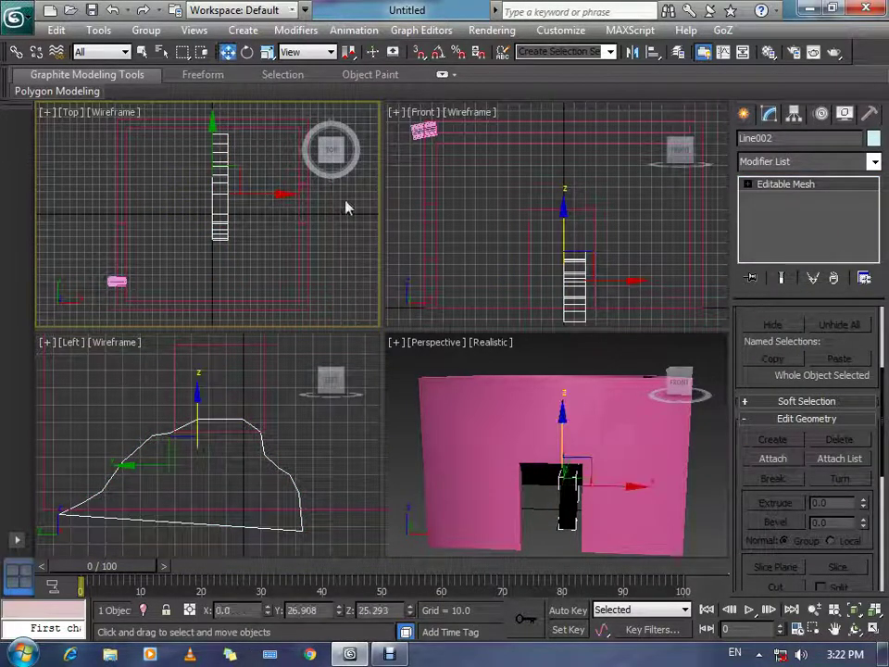
left_click(804, 186)
key("ctrl+a")
left_click(454, 242)
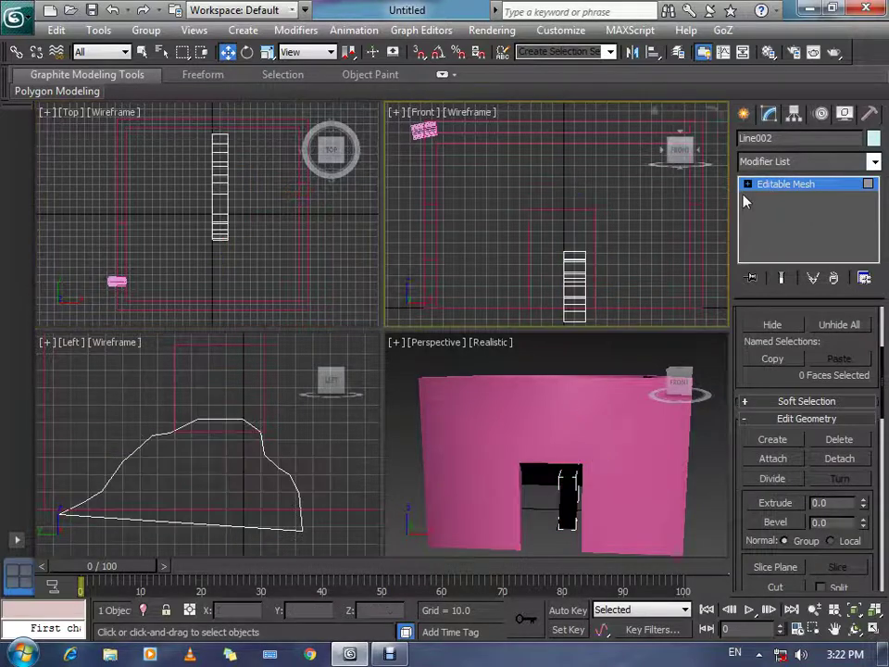
left_click(748, 185)
left_click(780, 198)
key("ctrl+a")
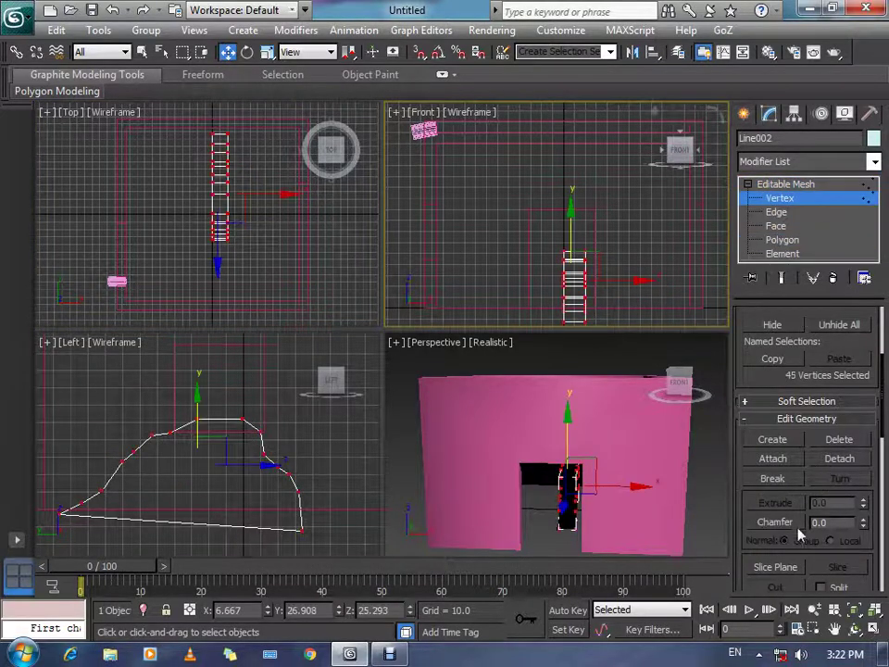
scroll(845, 528, "down", 5)
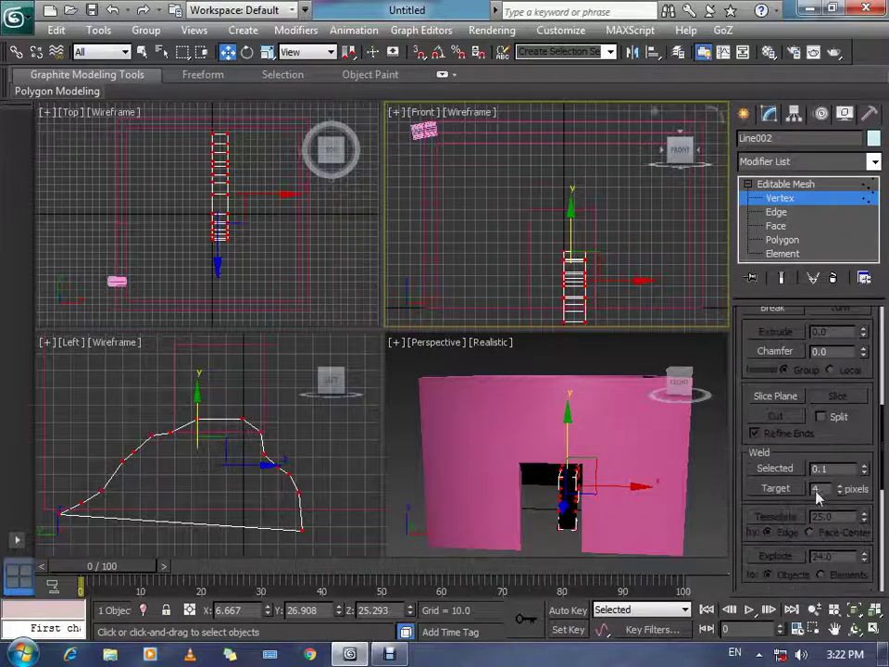
left_click(780, 184)
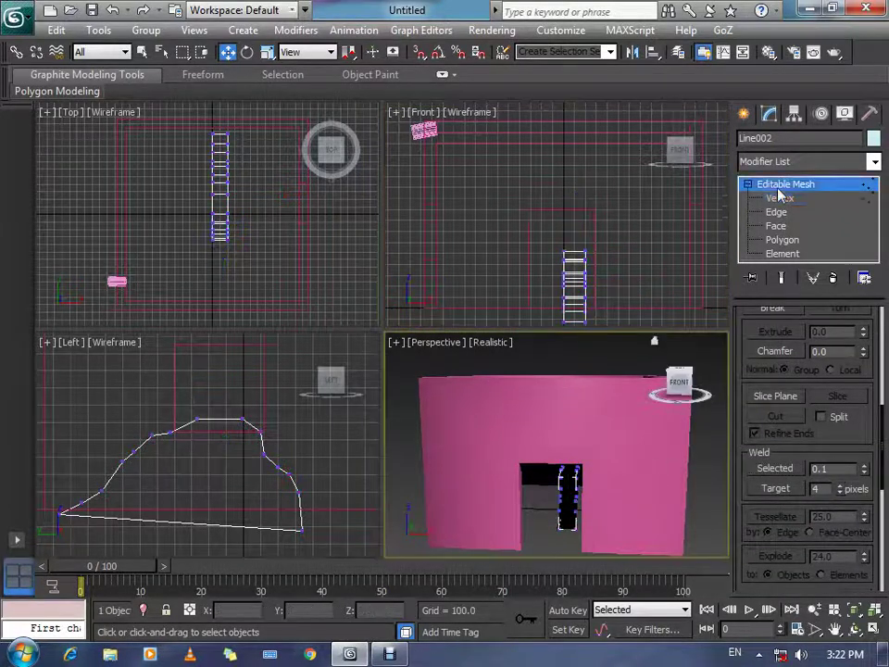
Step: Move the block along X in the Top view to X -130.592, against the pink wall
left_click_drag(275, 189, 176, 206)
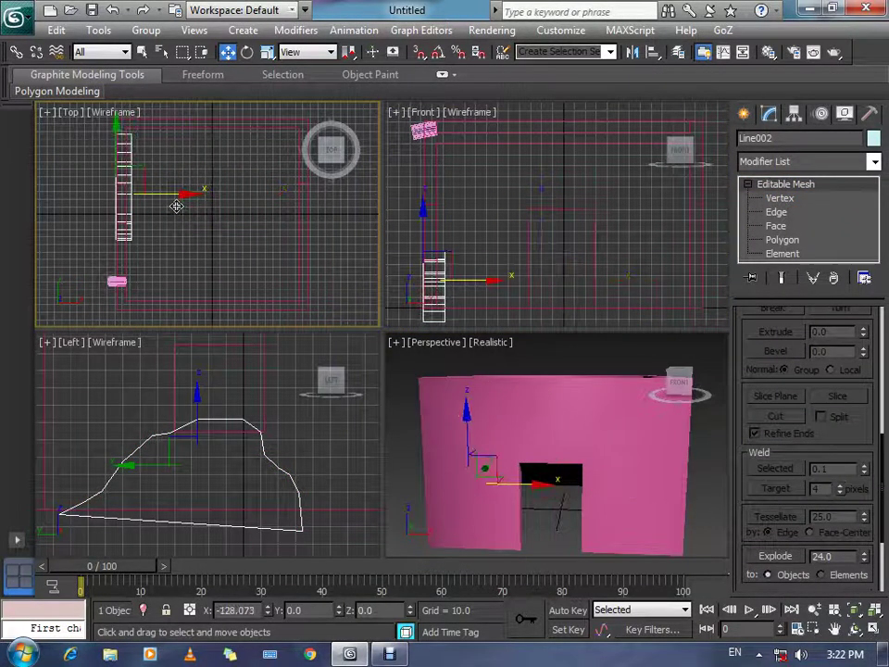
right_click(162, 251)
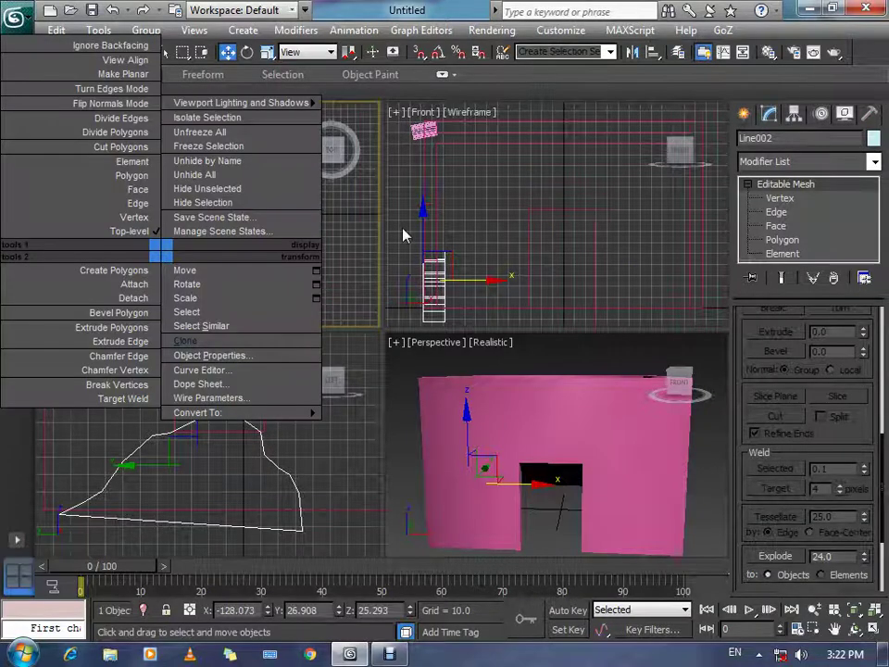
key("Escape")
left_click_drag(264, 228, 242, 228)
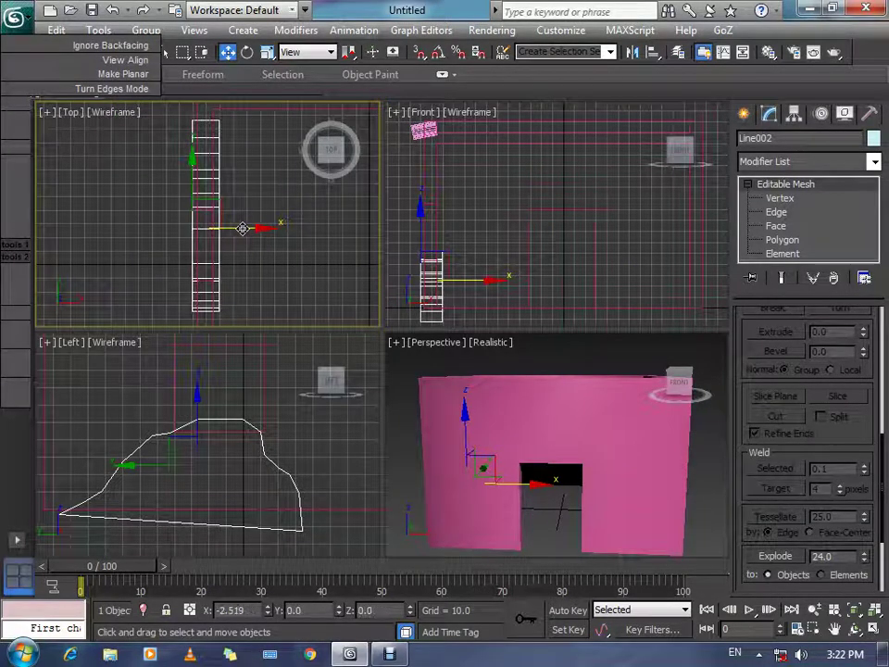
Step: Maximize the Perspective view, orbit to see the block before the wall, and select the wall
left_click(457, 471)
key("alt+w")
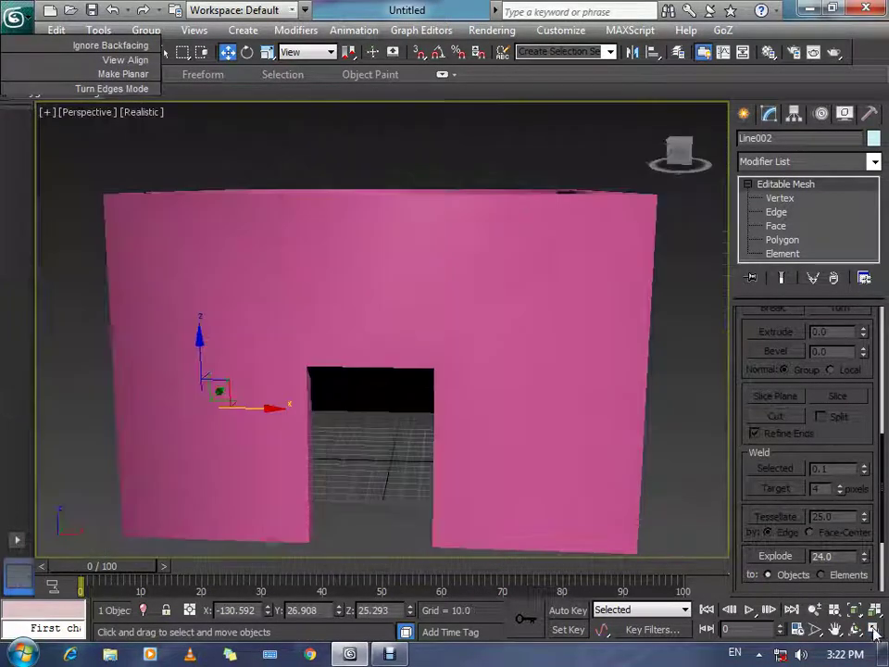
left_click(854, 629)
mouse_move(349, 353)
left_mouse_down()
mouse_move(514, 338)
mouse_move(379, 351)
mouse_move(336, 371)
mouse_move(405, 345)
mouse_move(450, 373)
mouse_move(471, 357)
mouse_move(453, 327)
left_mouse_up()
right_click(453, 327)
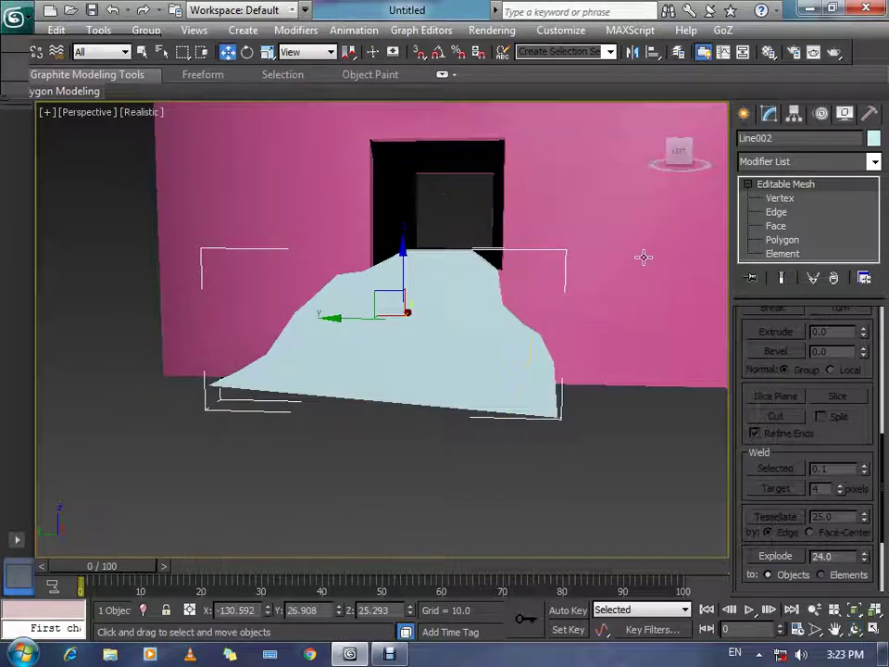
left_click(643, 256)
Step: Subtract the light-blue stepped block from Tube001 with ProBoolean and convert the wall back to an Editable Mesh
left_click(810, 338)
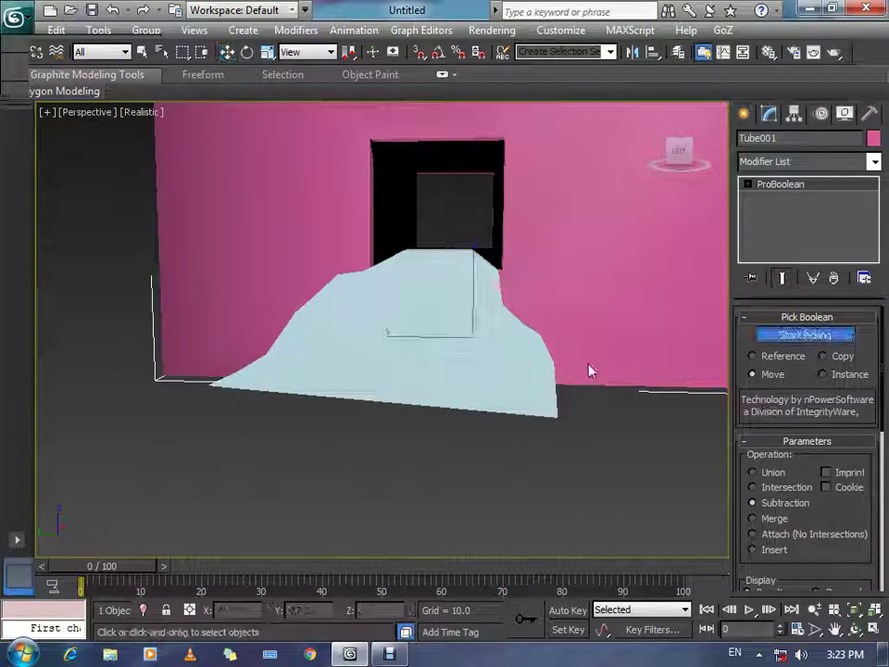
left_click(527, 355)
right_click(533, 312)
right_click(607, 347)
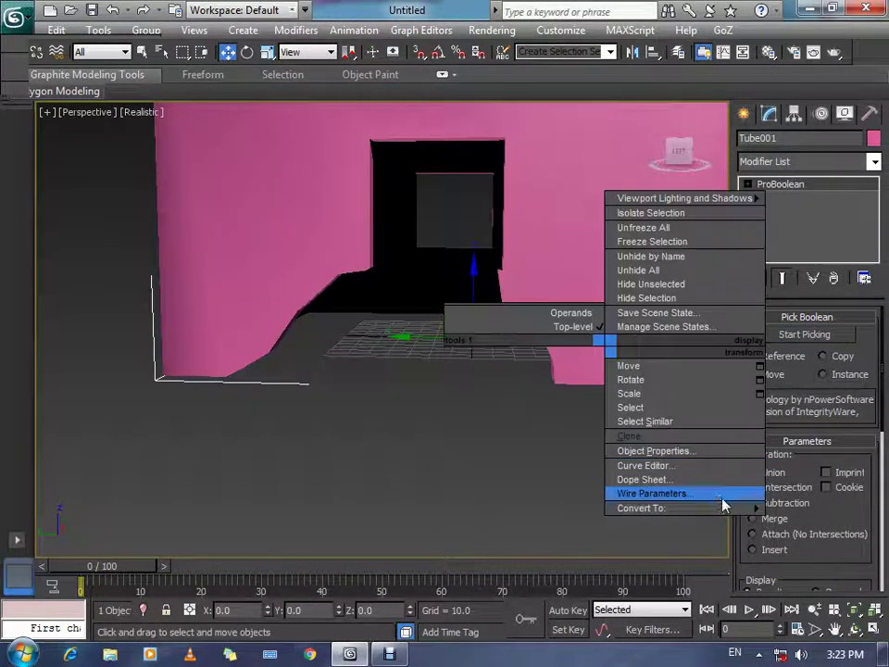
left_click(540, 509)
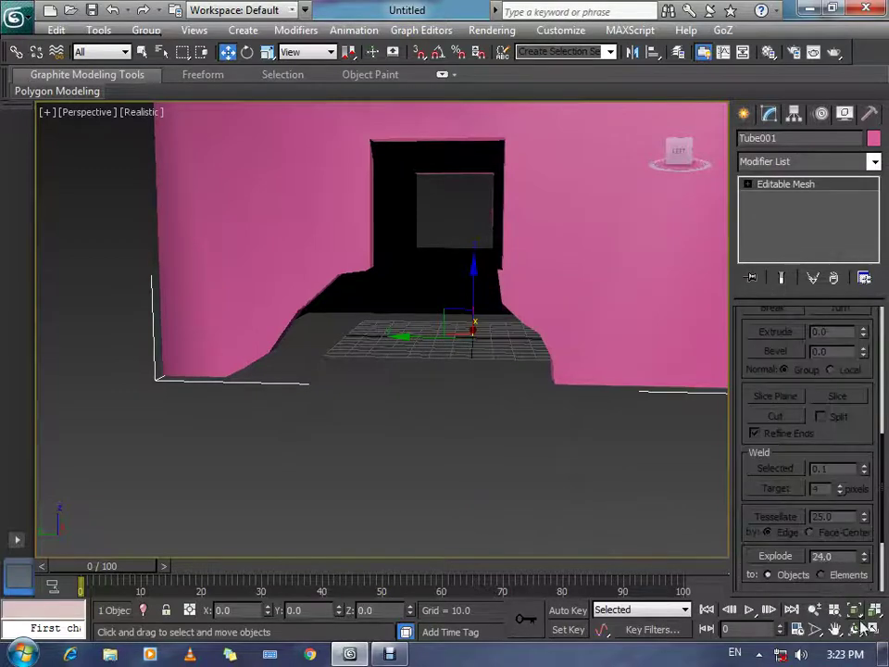
left_click(854, 629)
mouse_move(393, 351)
left_mouse_down()
mouse_move(209, 281)
mouse_move(391, 330)
left_mouse_up()
left_click(854, 628)
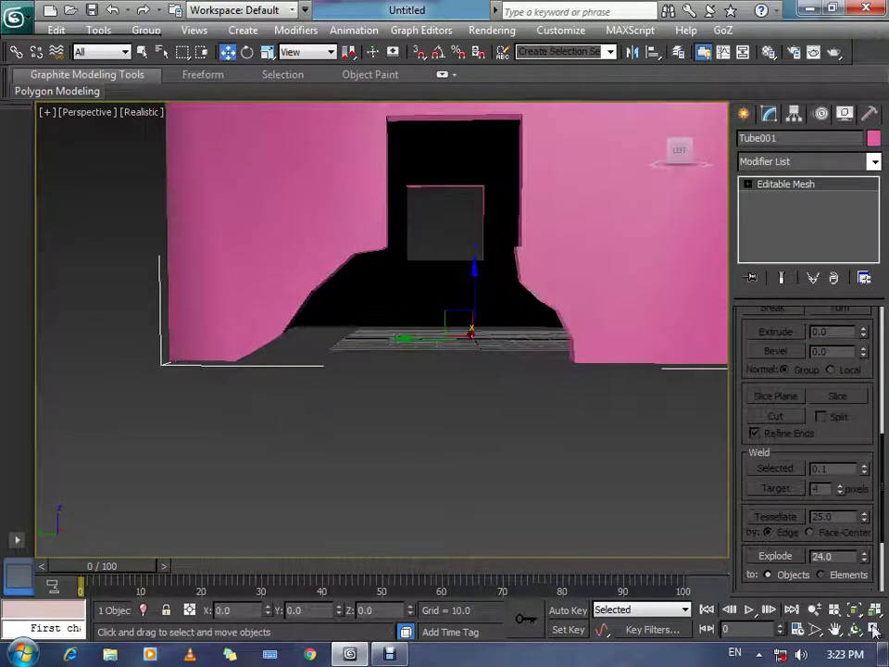
left_click(873, 629)
Step: Maximize the Left view, frame the tube profile, and start a Line spline
middle_click_drag(259, 430, 263, 405)
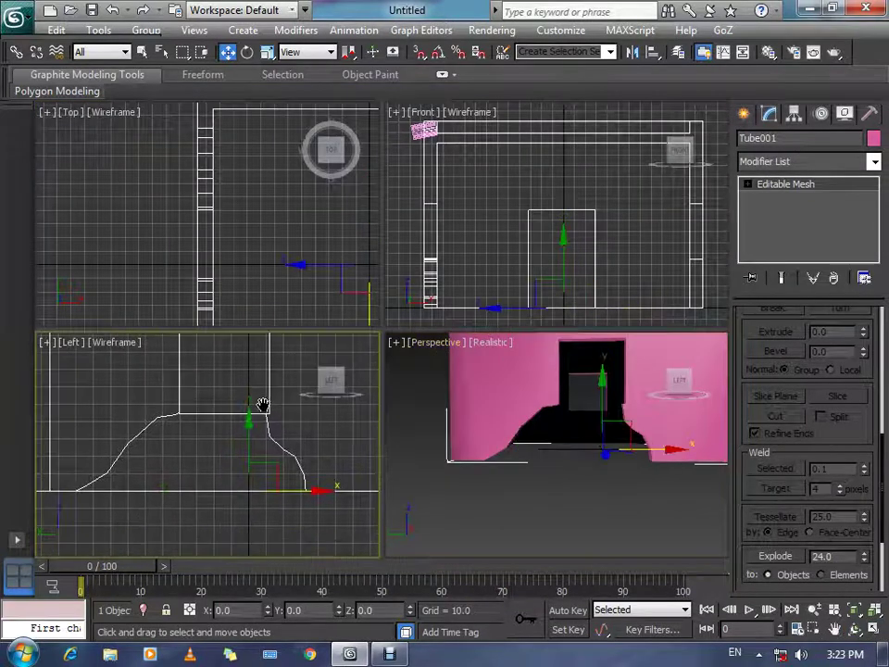
left_click(871, 629)
scroll(469, 520, "up", 2)
mouse_move(468, 519)
middle_mouse_down()
mouse_move(492, 519)
mouse_move(470, 520)
middle_mouse_up()
scroll(492, 516, "up", 2)
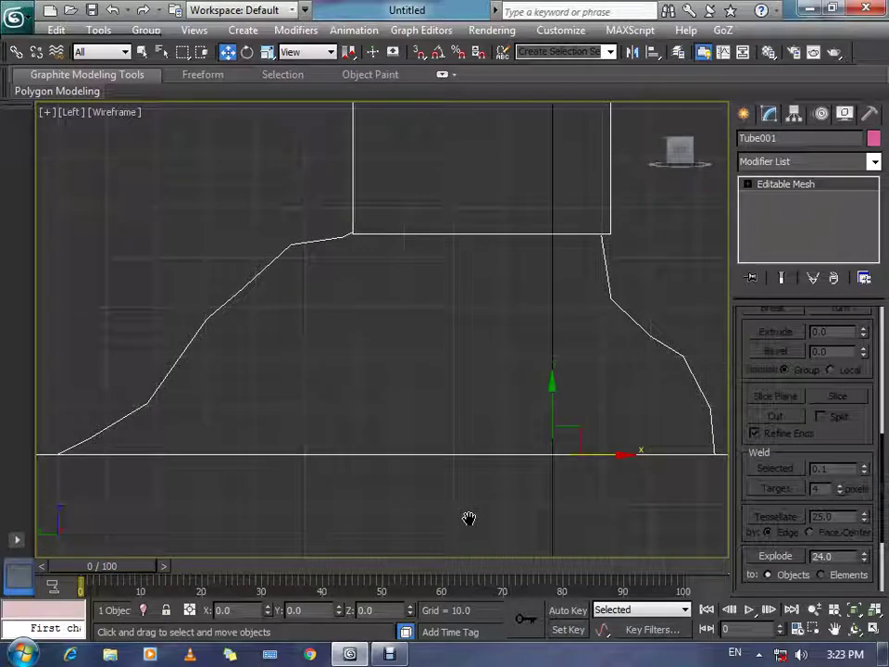
left_click(744, 113)
left_click(769, 141)
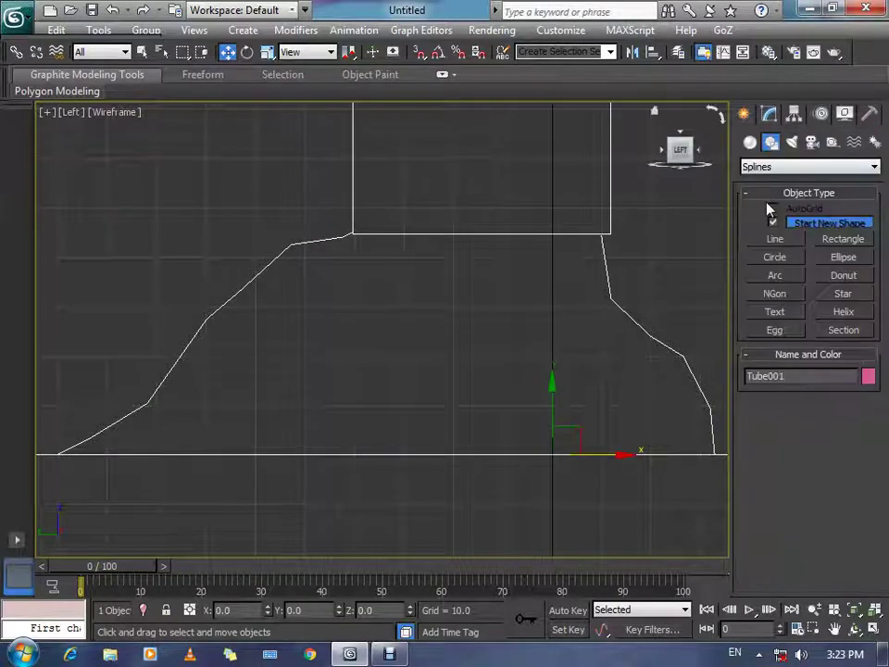
left_click(776, 239)
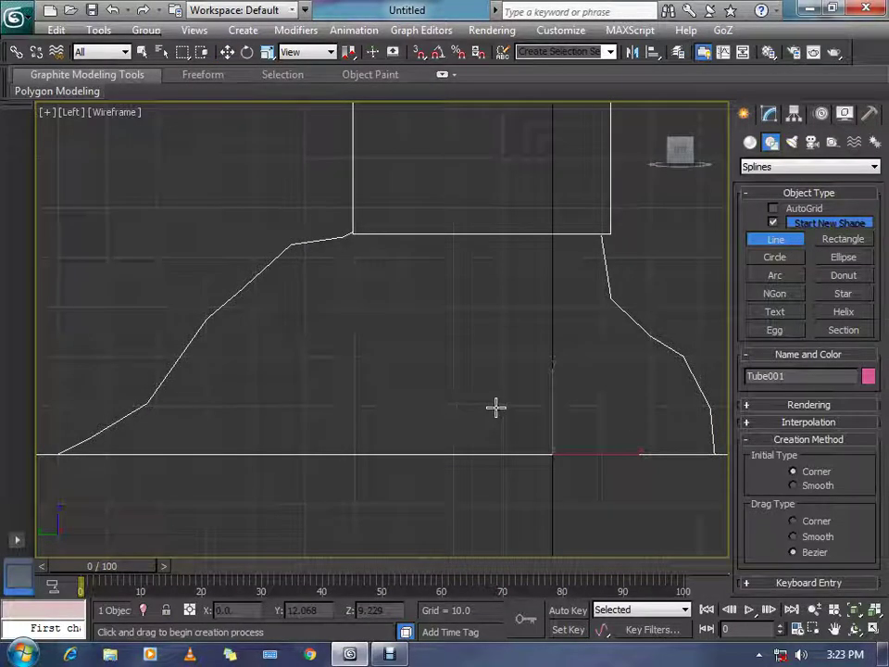
left_click(815, 609)
left_click_drag(381, 287, 380, 311)
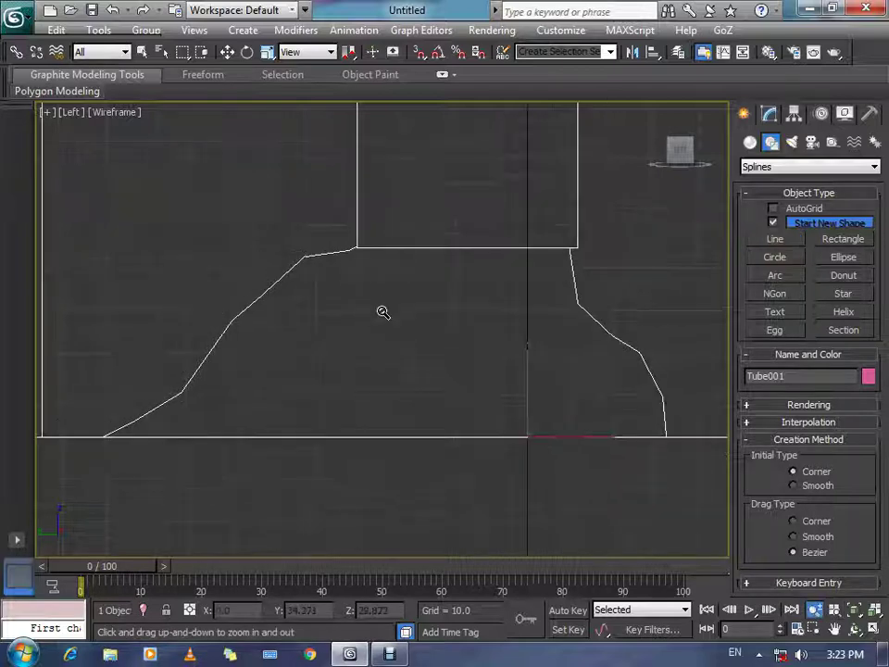
right_click(668, 439)
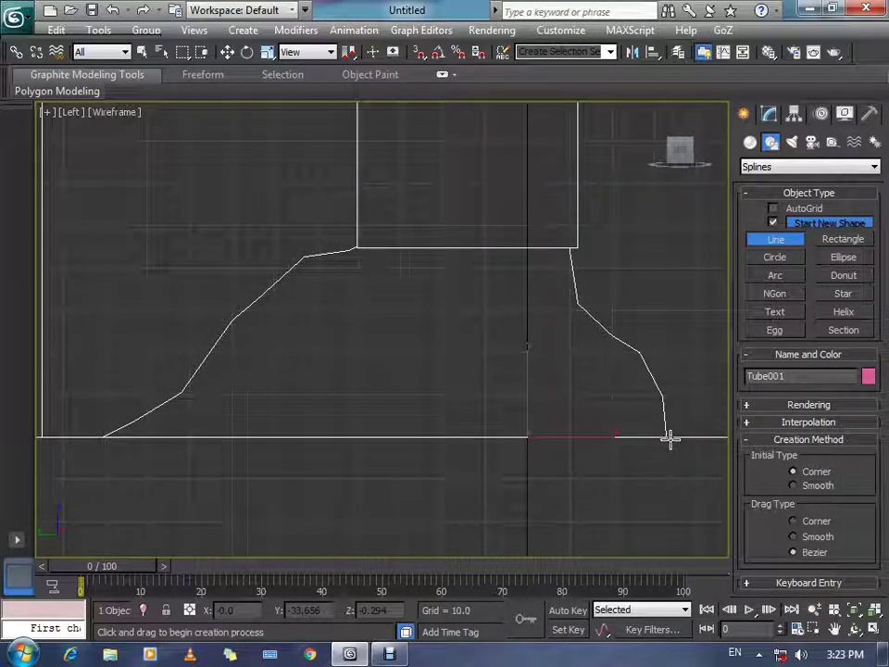
Step: Trace the outline from the bottom right up the right slope to the top right corner
left_click(669, 439)
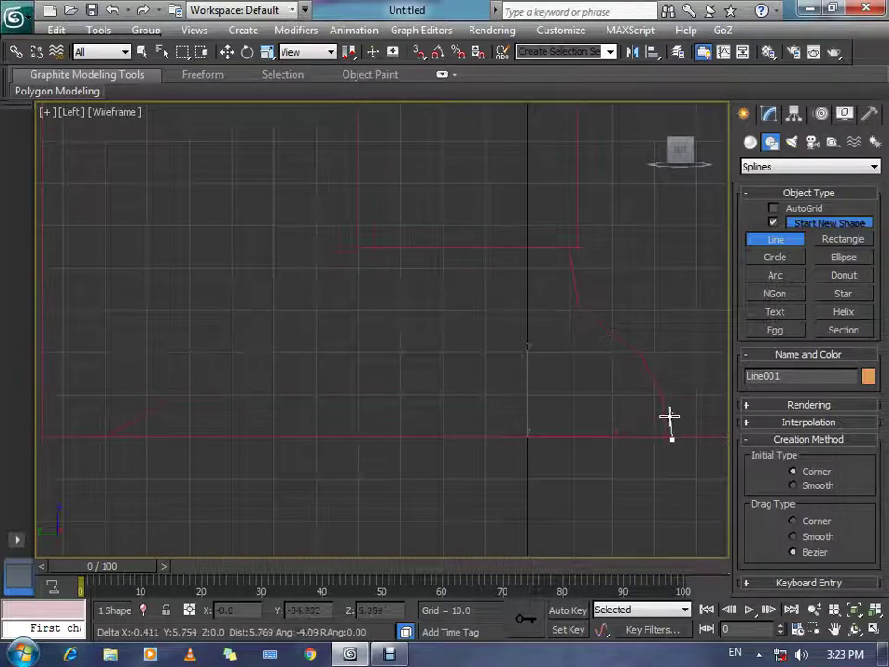
left_click(673, 388)
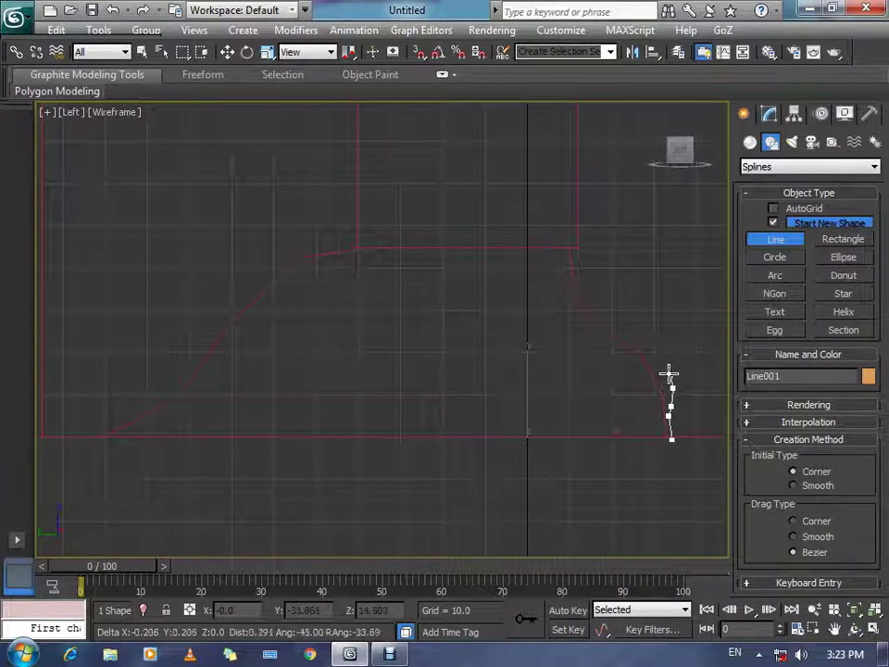
left_click(642, 332)
left_click(587, 302)
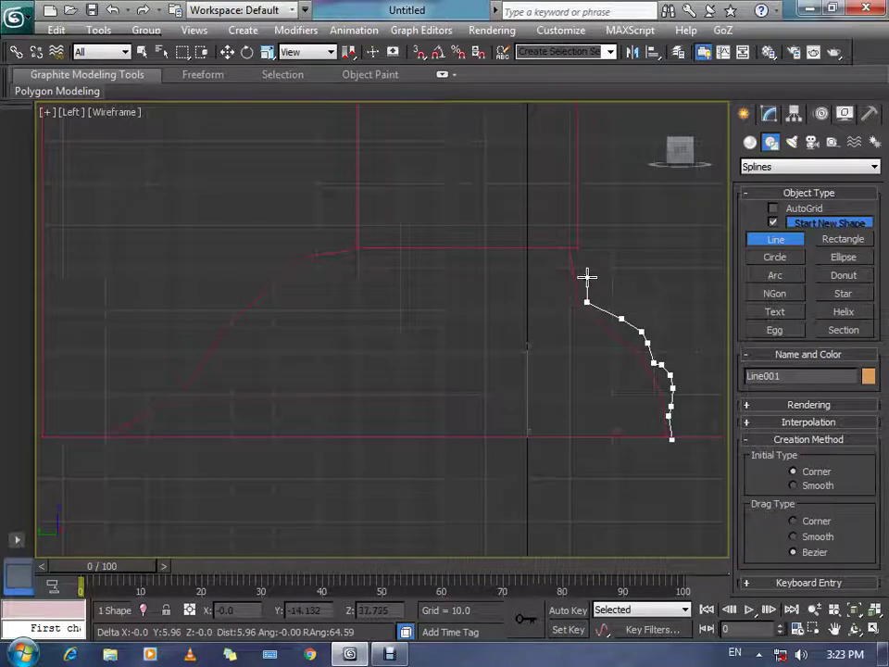
left_click(581, 278)
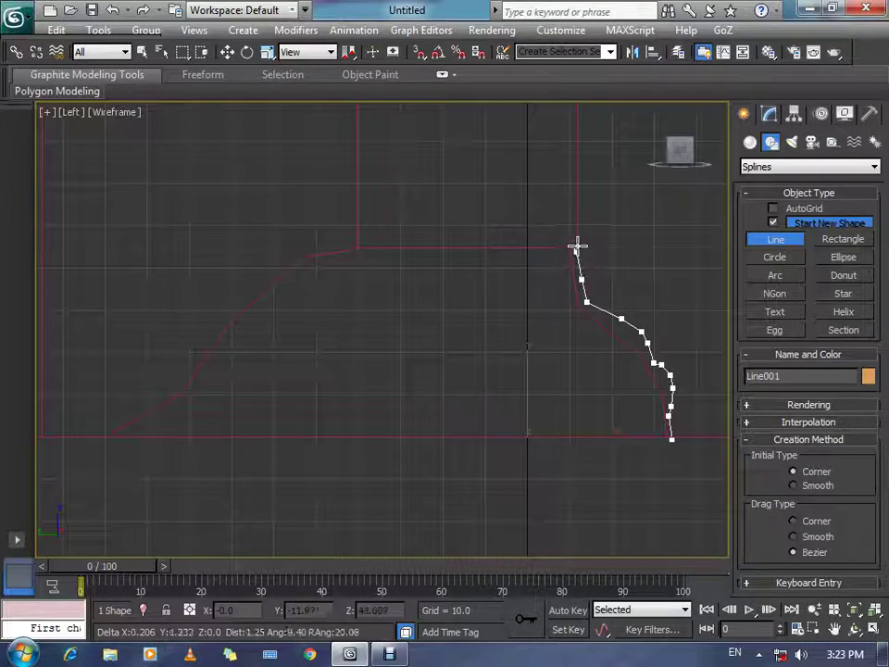
left_click(575, 240)
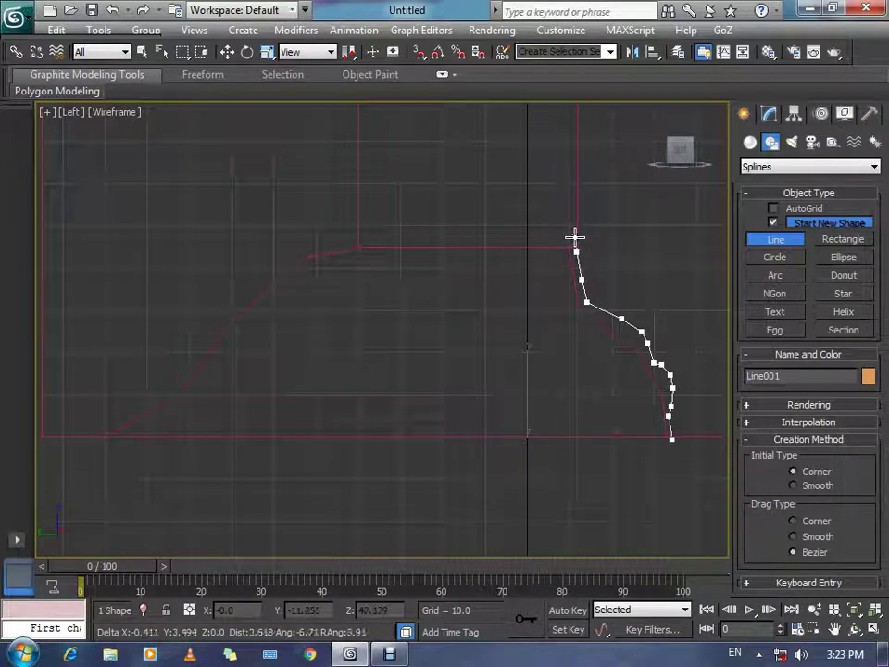
Step: Continue across the top and down the left slope, then close the spline at its start point
left_click(302, 243)
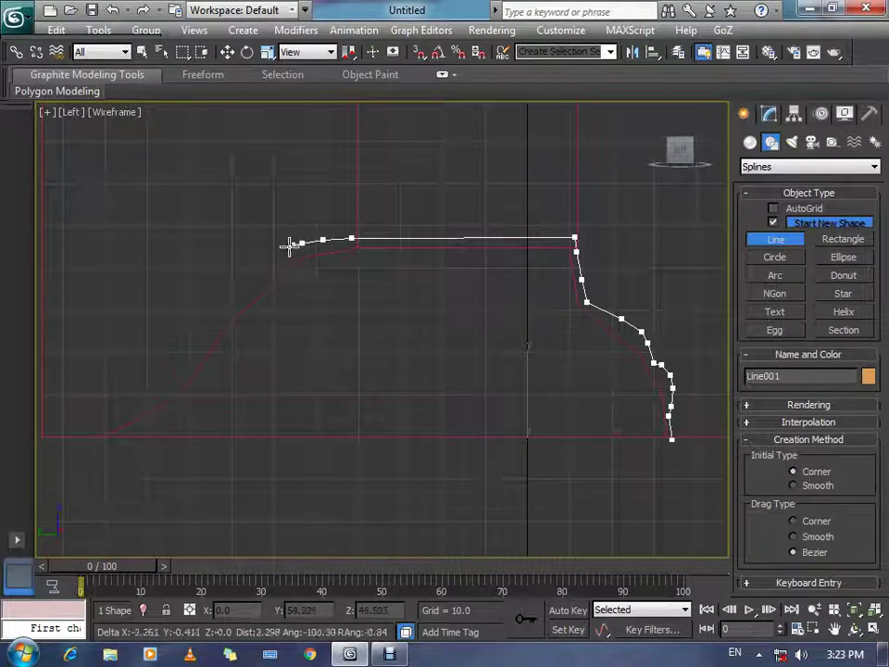
left_click(254, 286)
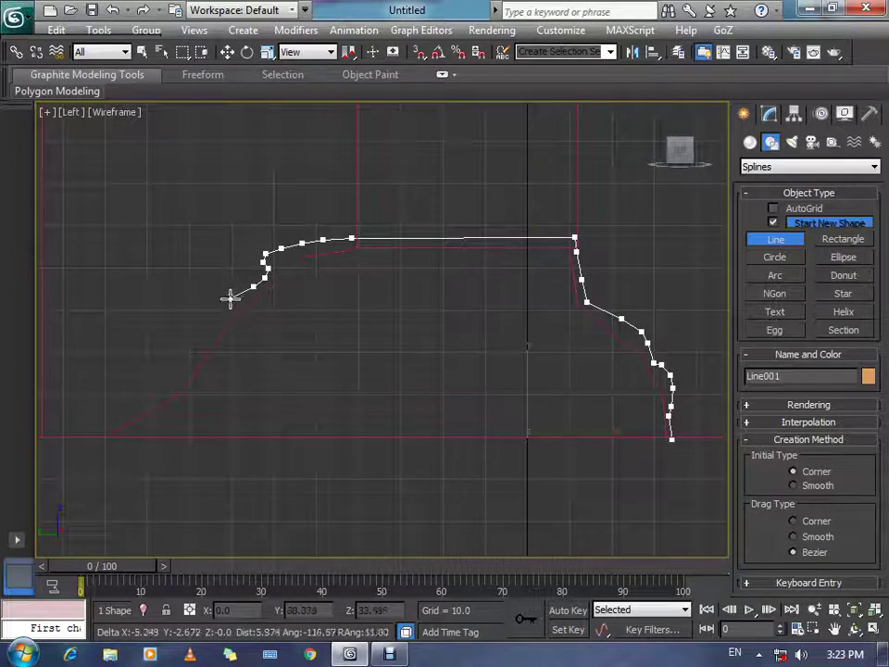
left_click(198, 351)
left_click(153, 367)
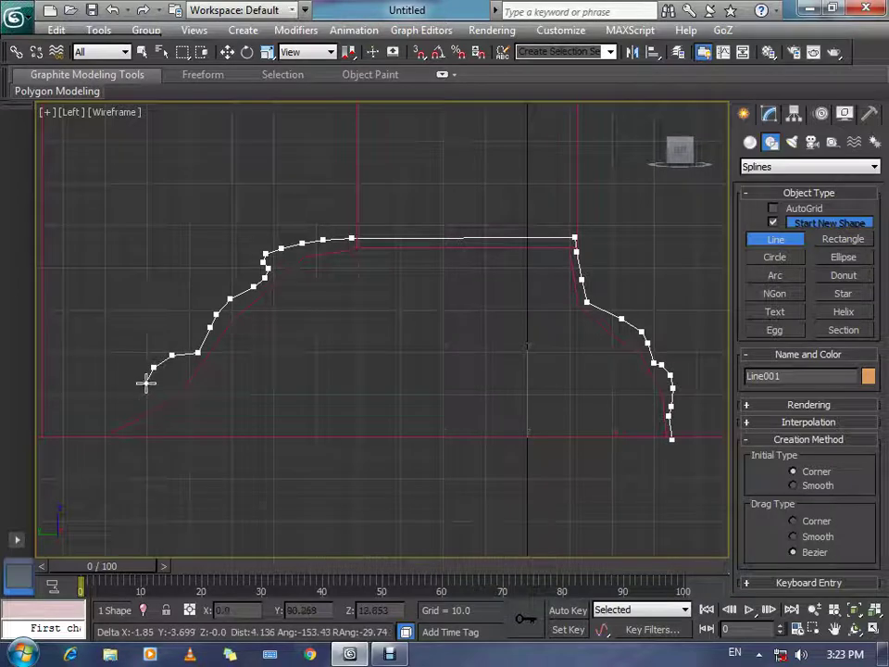
left_click(83, 444)
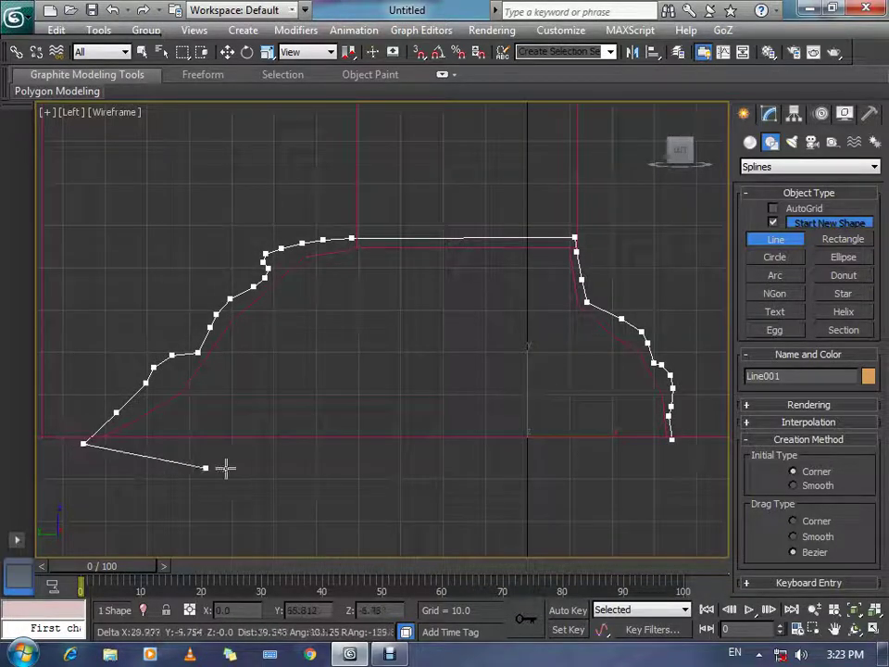
left_click(670, 437)
Step: Close the spline, convert it to an Editable Mesh, and clone it as Line002
left_click(424, 380)
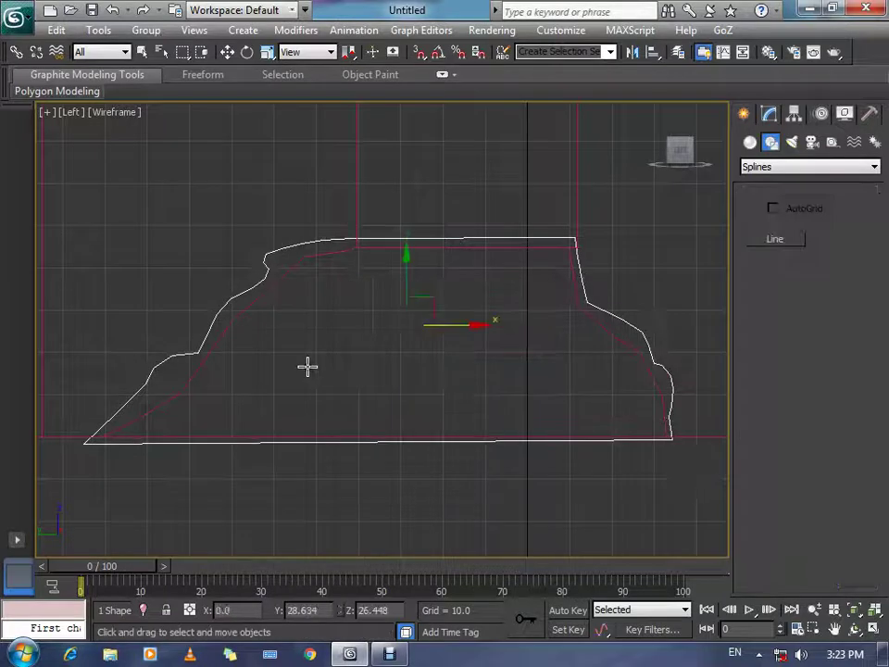
right_click(370, 368)
left_click(598, 546)
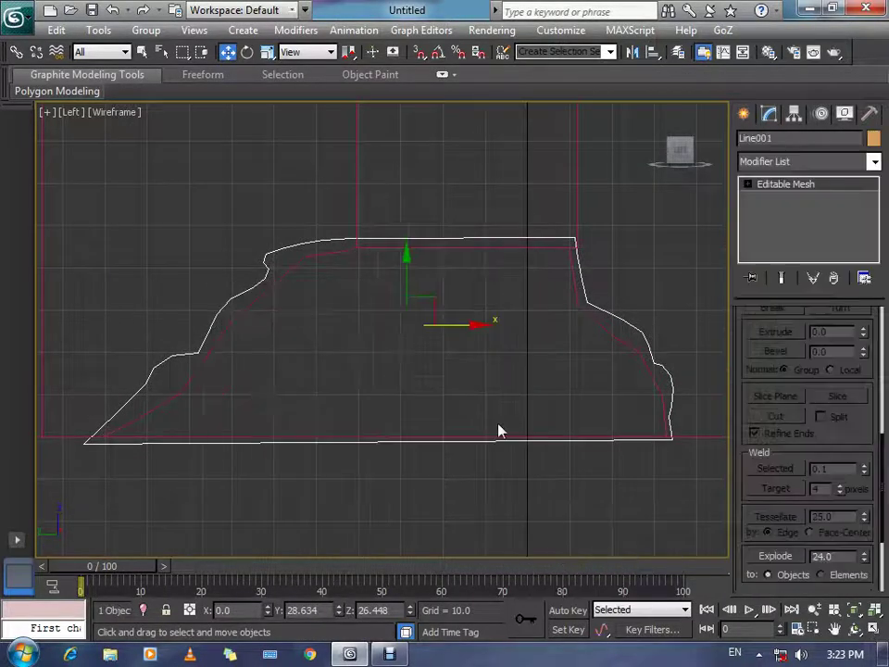
left_click(874, 630)
right_click(651, 538)
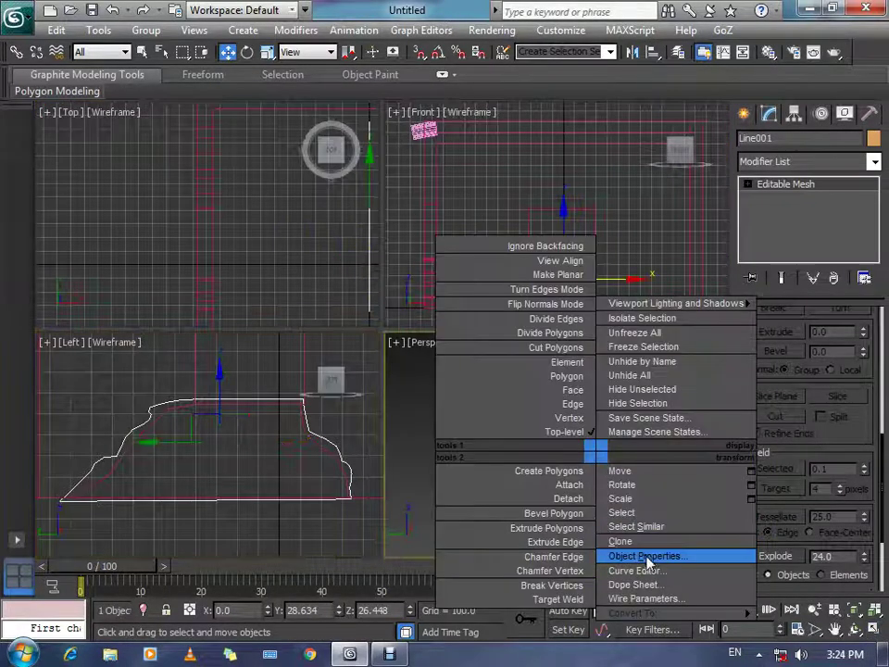
left_click(648, 542)
left_click(421, 392)
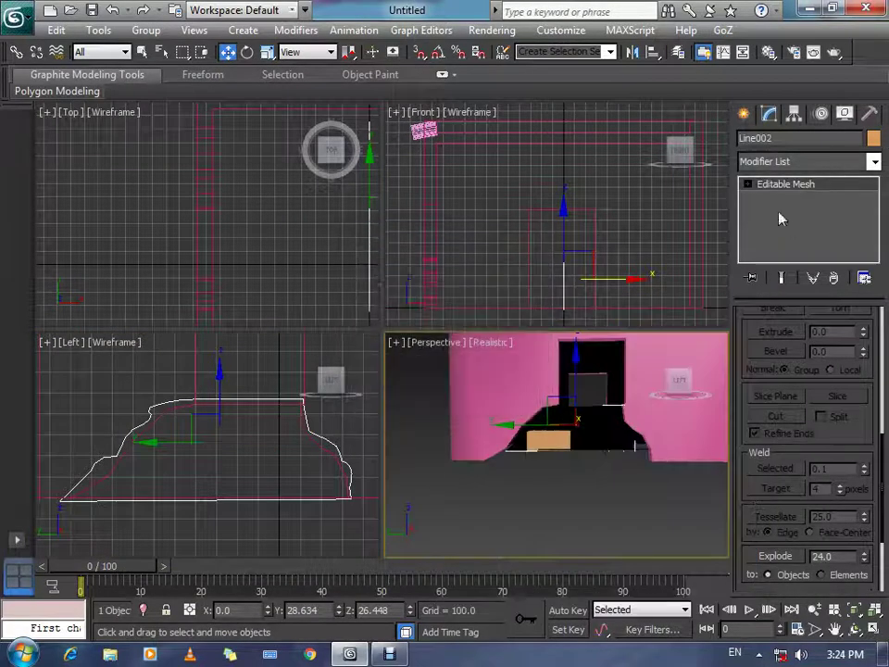
Step: Select all polygons of Line002, flip their normals and extrude them by 5
left_click(748, 184)
left_click(783, 240)
key("ctrl+a")
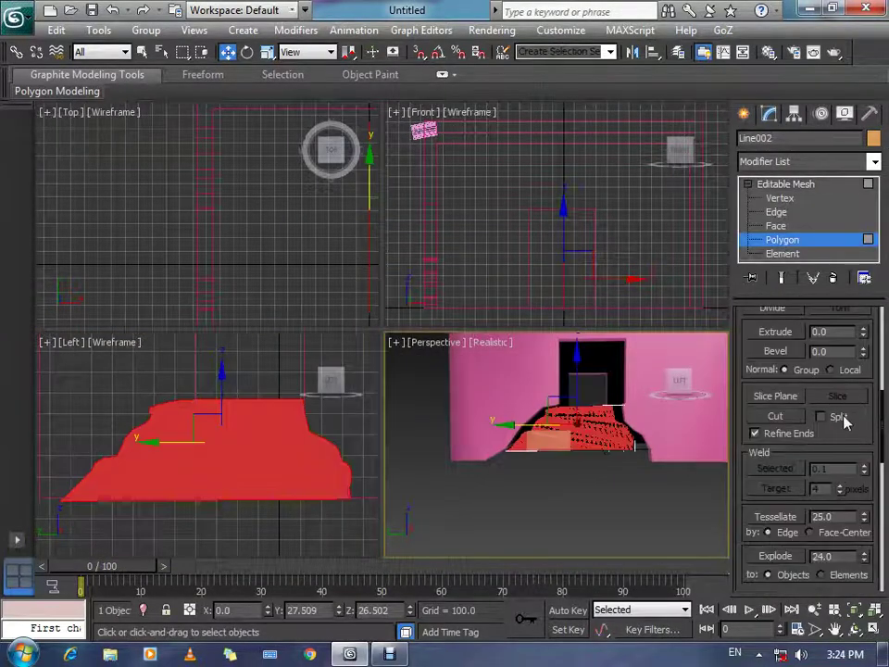
mouse_move(843, 446)
left_mouse_down()
mouse_move(844, 392)
mouse_move(833, 466)
mouse_move(848, 95)
left_mouse_up()
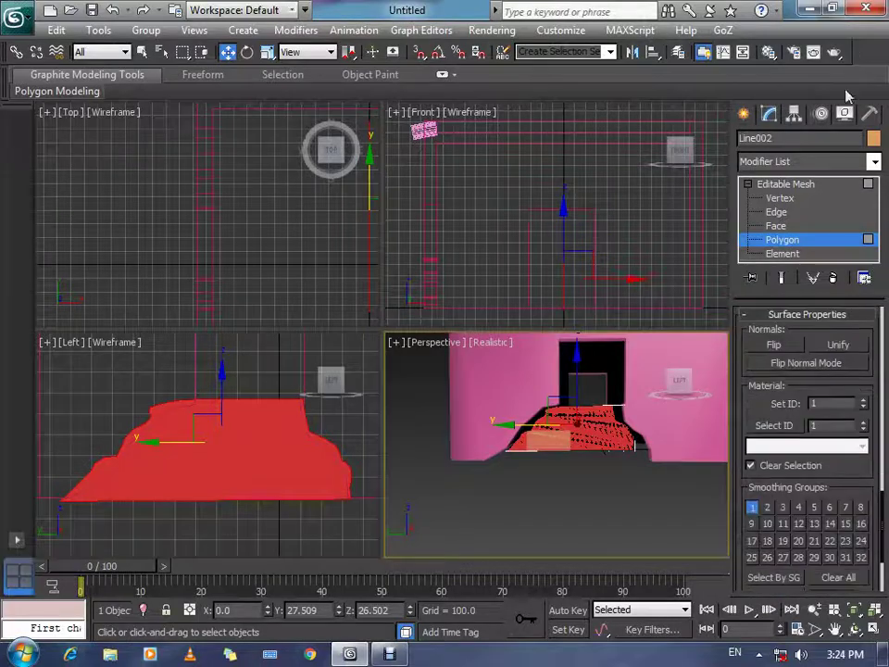
left_click(778, 345)
left_click(804, 314)
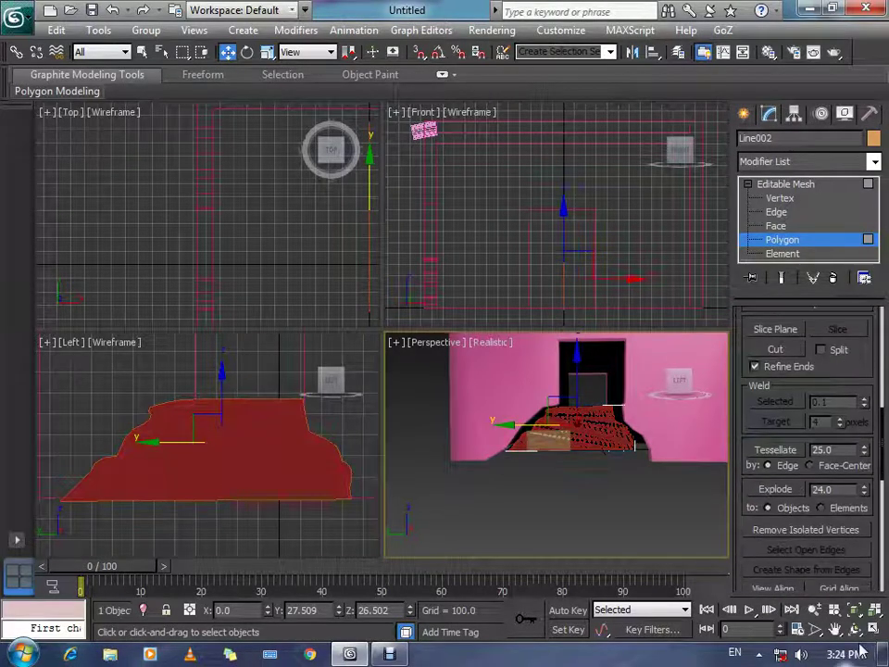
left_click_drag(846, 396, 837, 502)
type("5")
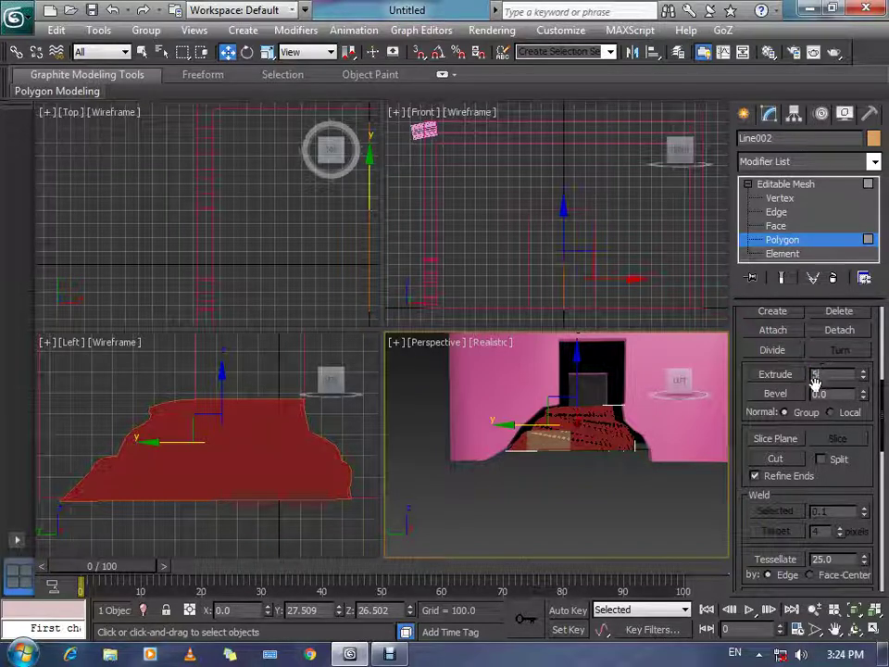
key("Return")
Step: Attach the other outline to Line002 and move the combined mound slab left to X -130.595
left_click(293, 266)
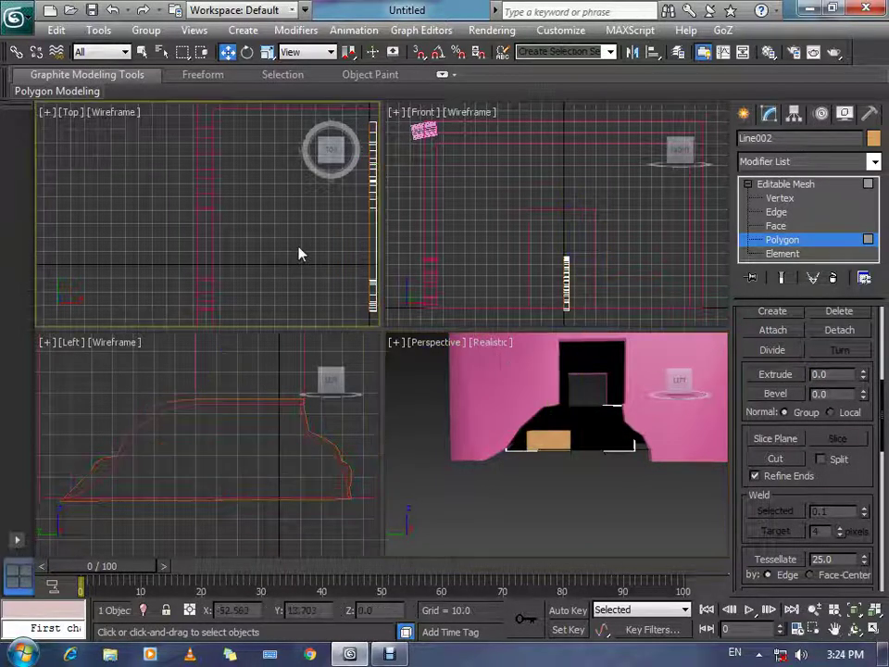
middle_click_drag(300, 252, 258, 252)
left_click(822, 184)
left_click(774, 330)
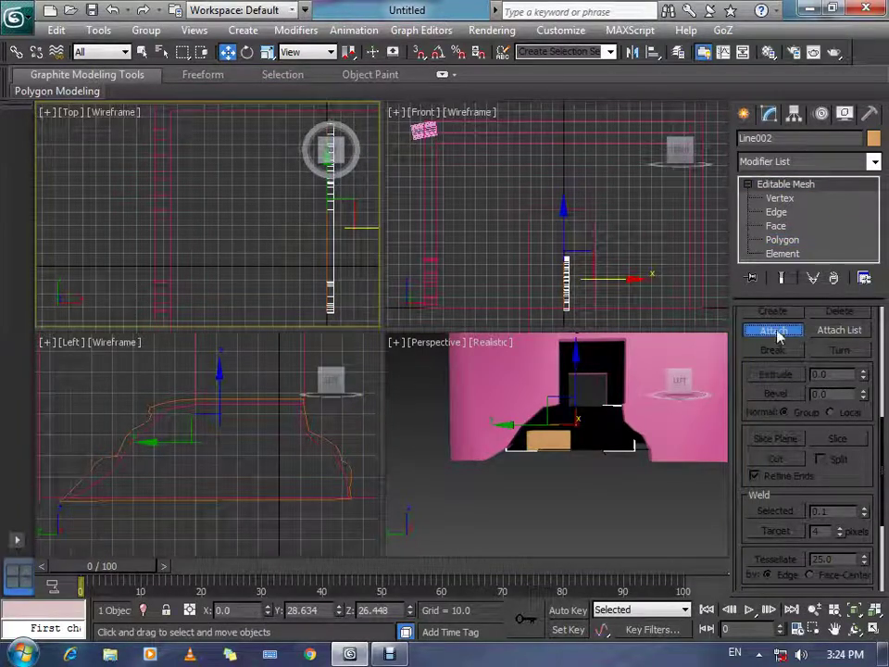
left_click(326, 209)
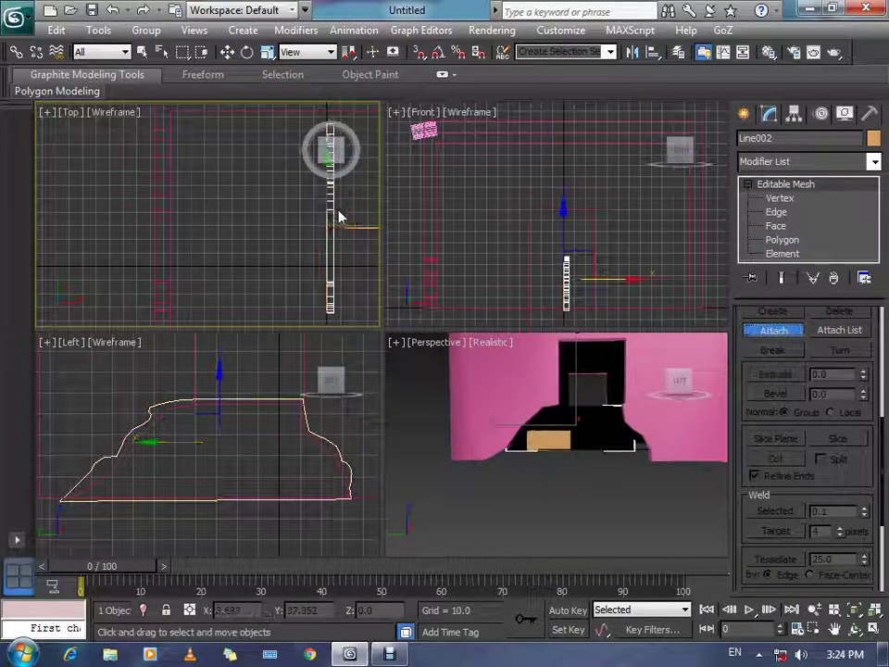
right_click(337, 214)
left_click(779, 198)
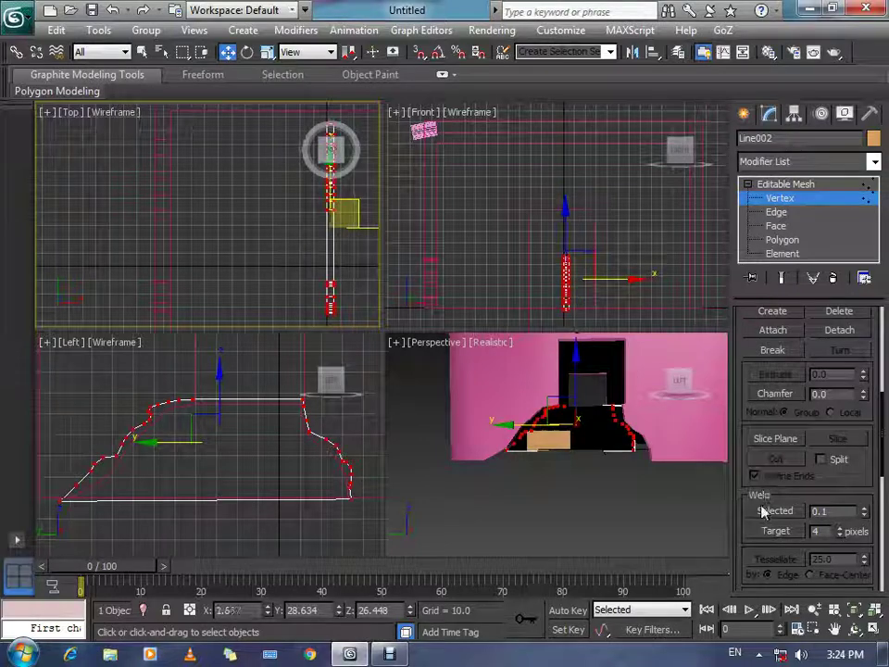
left_click(797, 198)
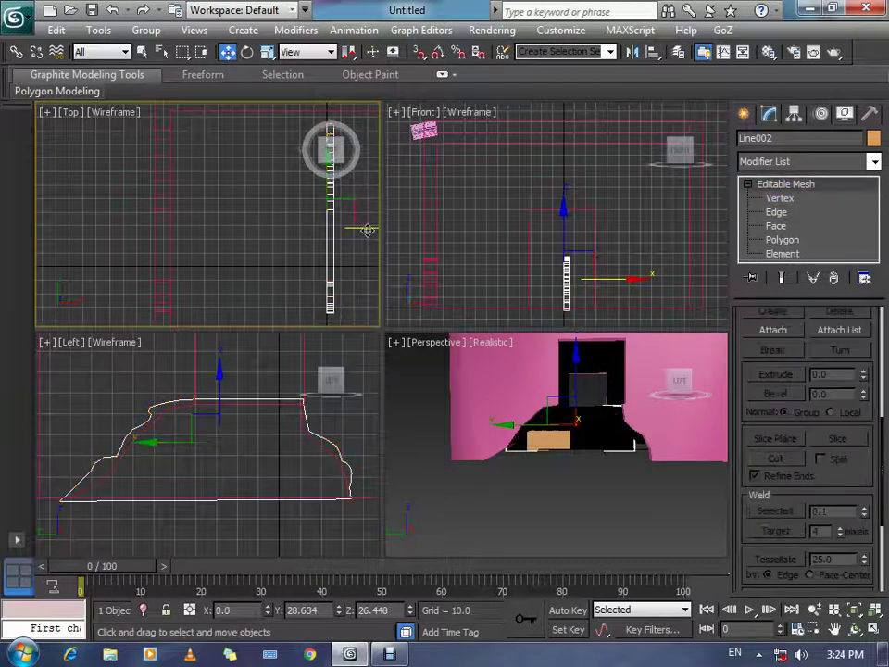
left_click_drag(366, 227, 190, 250)
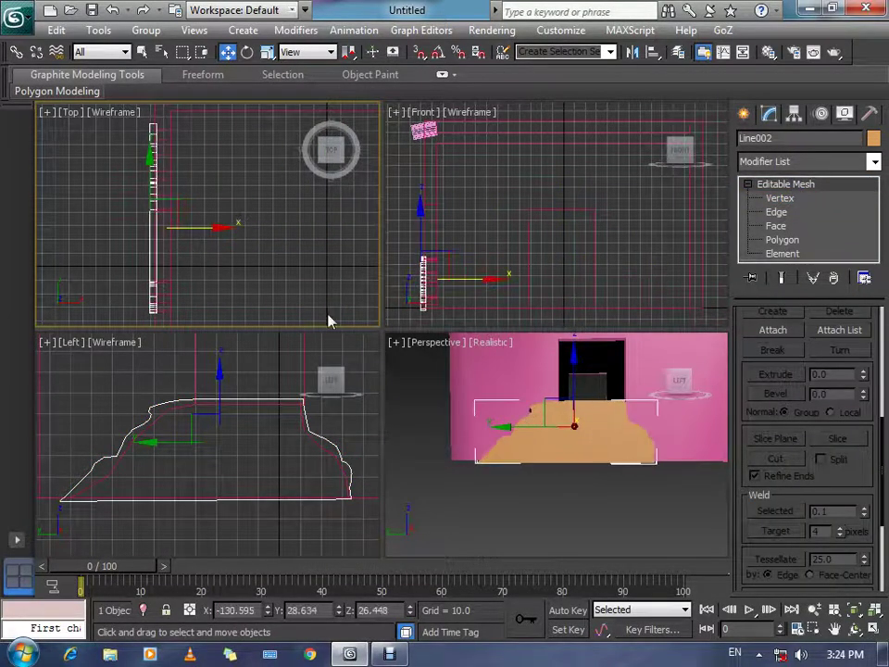
left_click(872, 631)
Step: Clone the mound slab as Line003 and move the copy right to X -115.832
key("z")
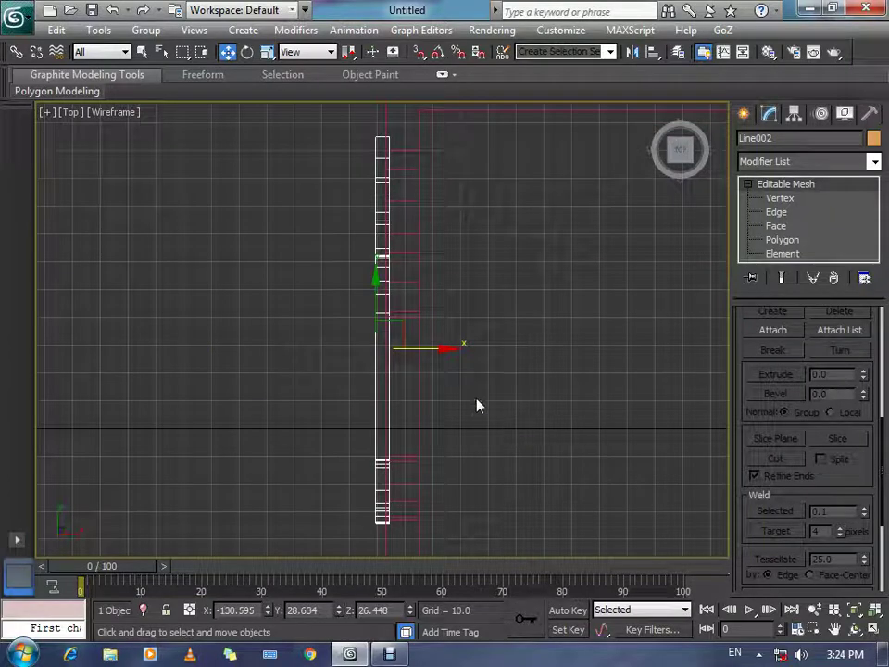
scroll(463, 394, "up", 2)
scroll(453, 380, "up", 2)
scroll(387, 336, "up", 2)
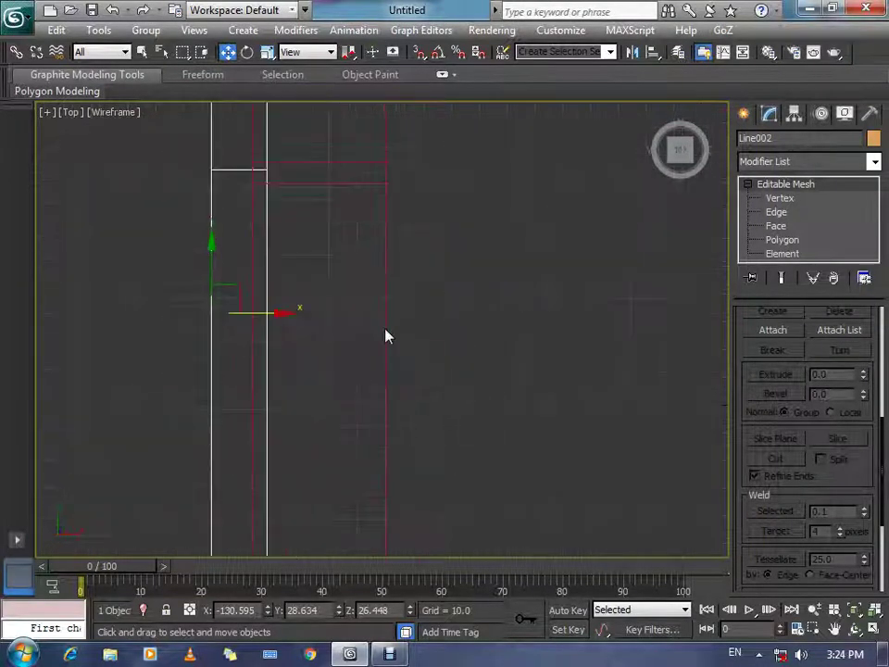
left_click_drag(267, 311, 263, 311)
right_click(262, 309)
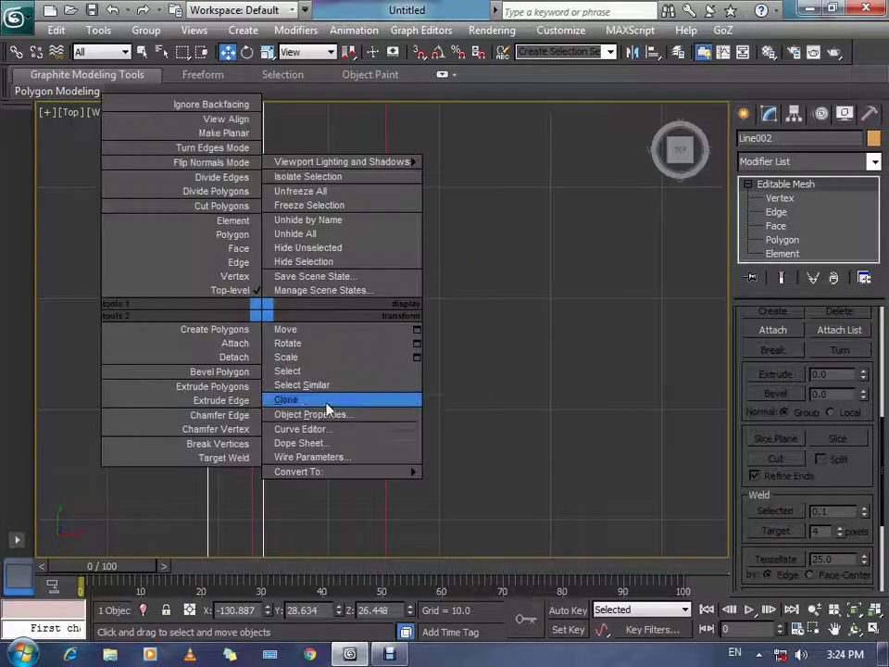
left_click(315, 400)
left_click(398, 393)
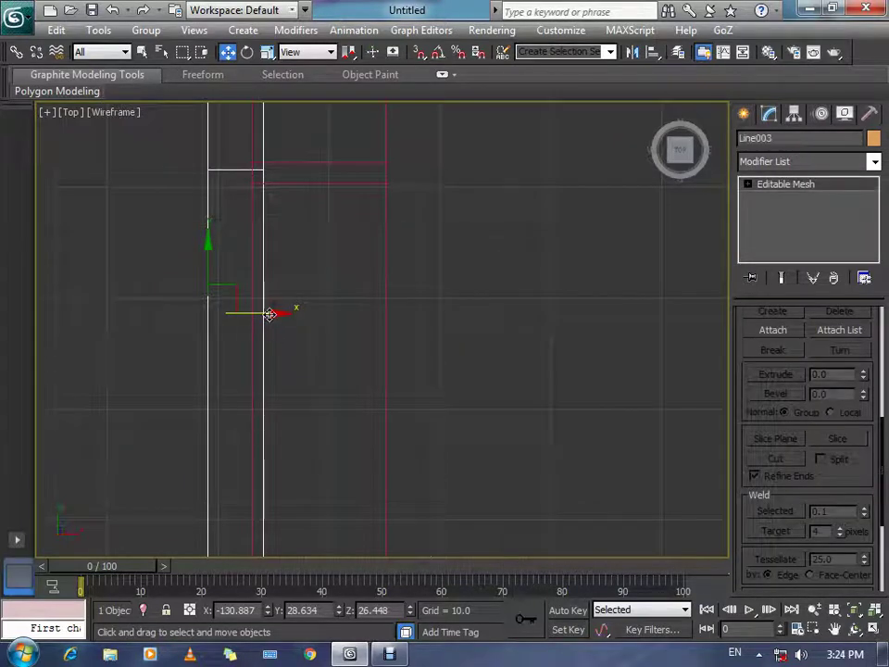
left_click_drag(278, 310, 435, 331)
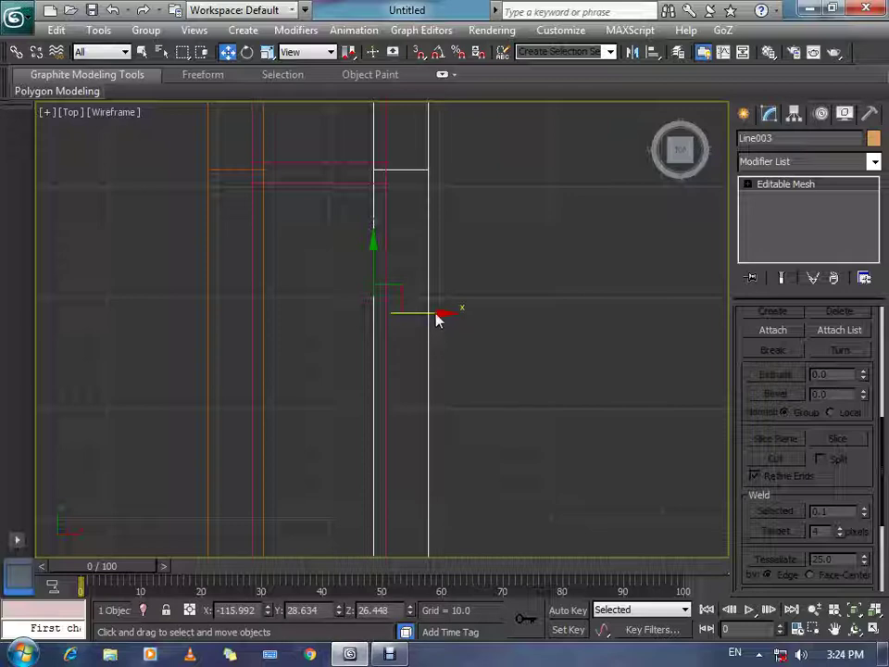
Step: Select the pink Tube001 object in the Top view
scroll(454, 324, "down", 2)
scroll(441, 380, "down", 3)
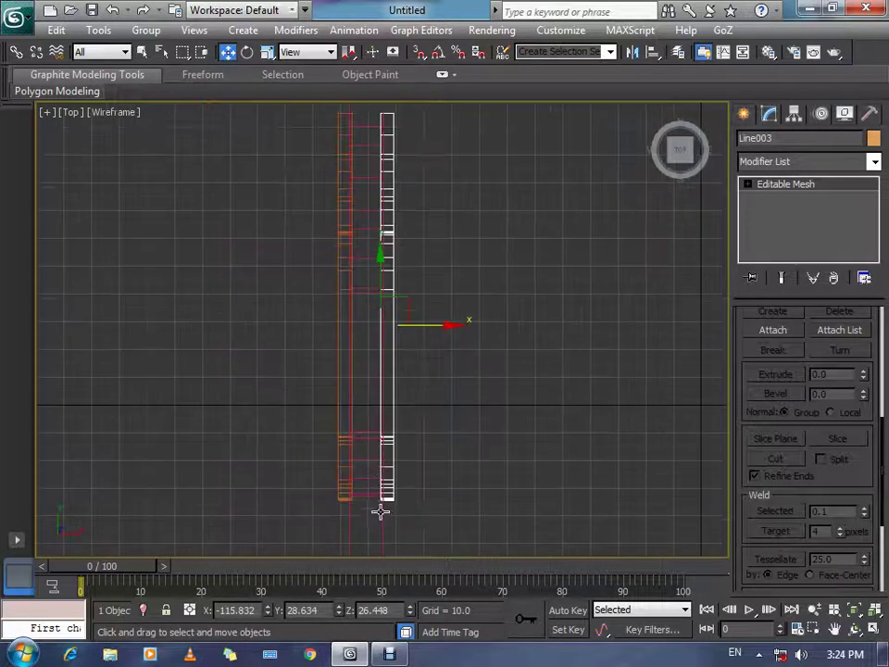
left_click(380, 512)
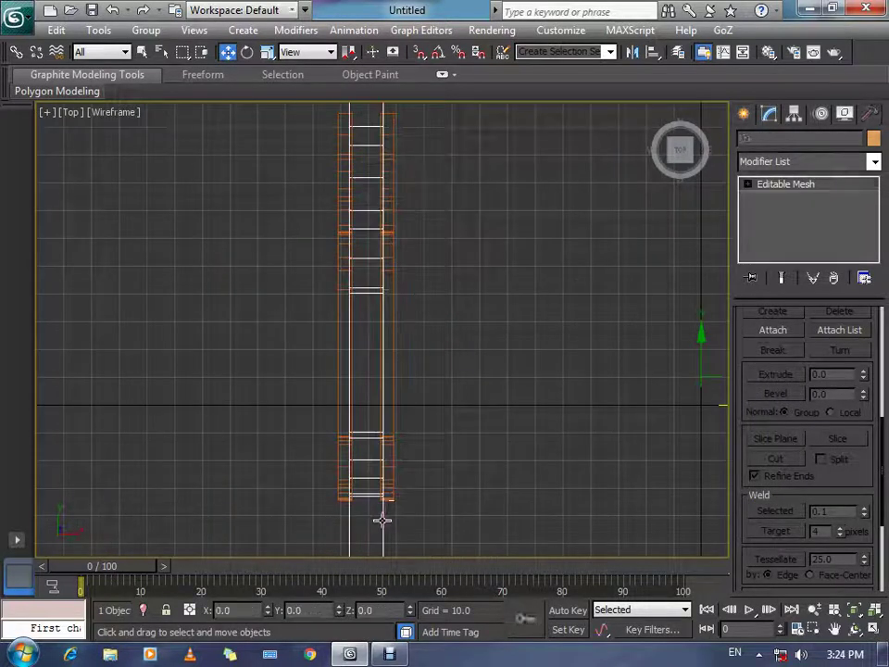
left_click(743, 113)
left_click(811, 167)
left_click(757, 180)
Step: Create a ProBoolean on Tube001 in Subtraction mode and pick both mound slabs as cutters
left_click(751, 142)
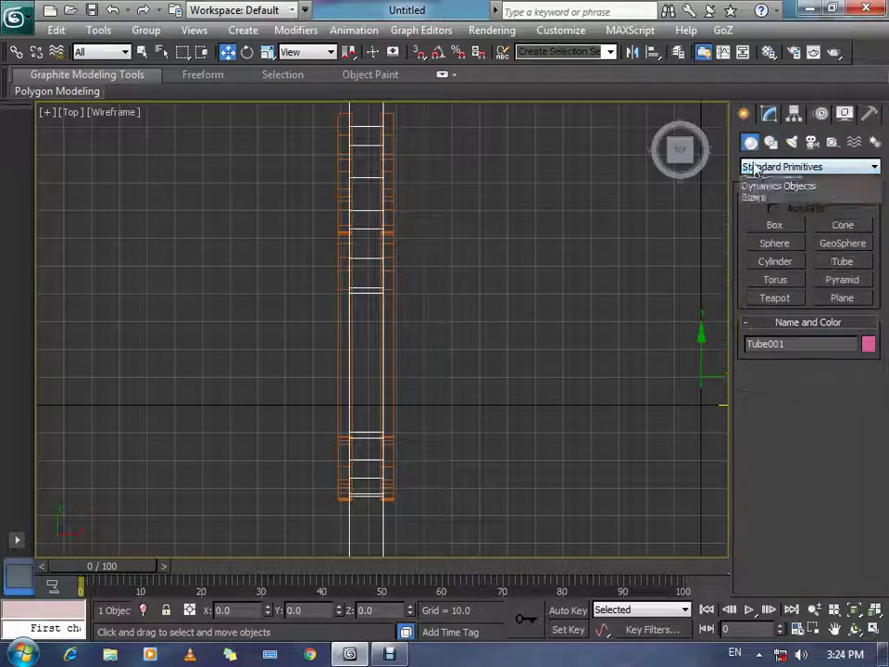
left_click(811, 167)
left_click(784, 203)
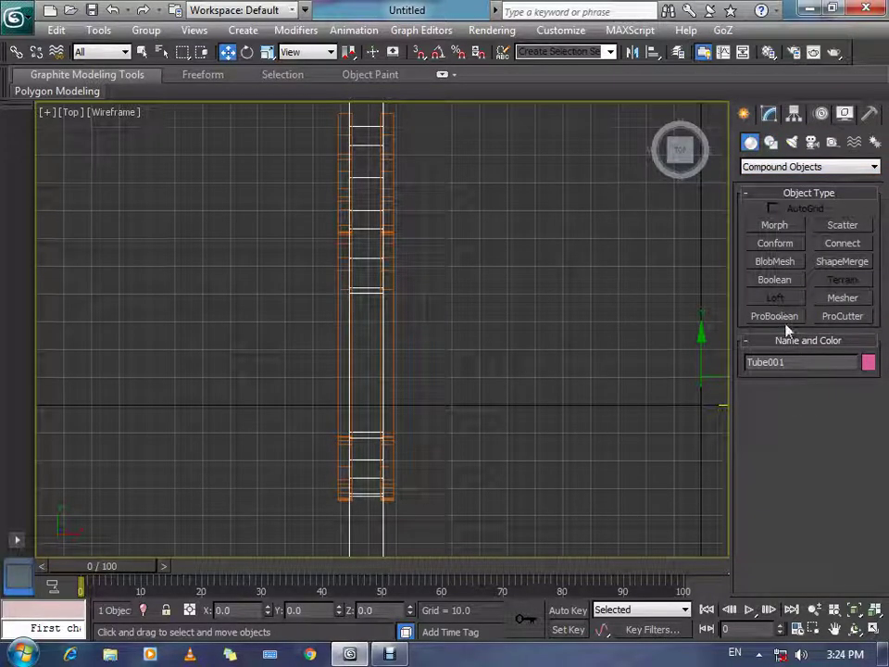
left_click(774, 316)
left_click(806, 409)
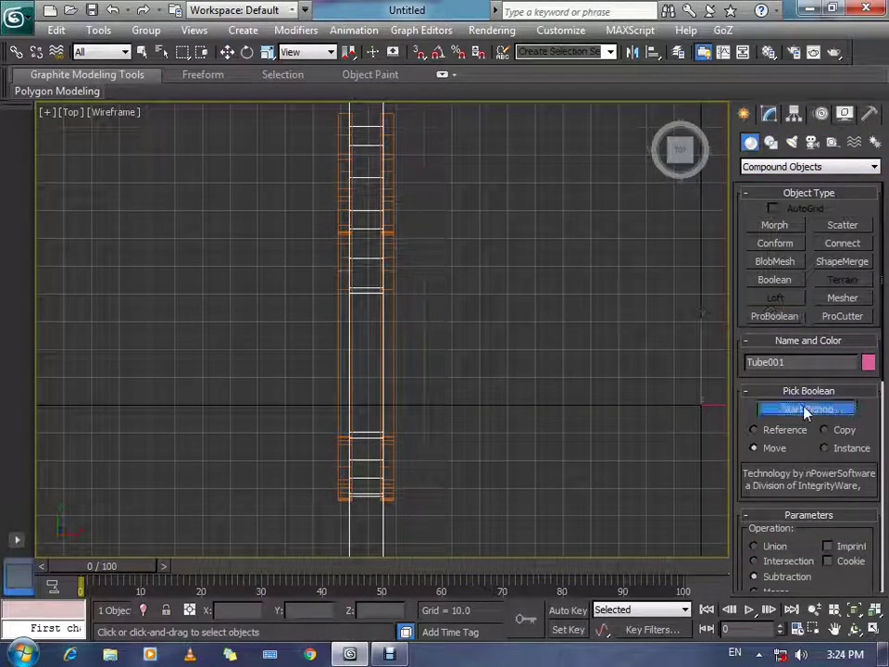
left_click(383, 434)
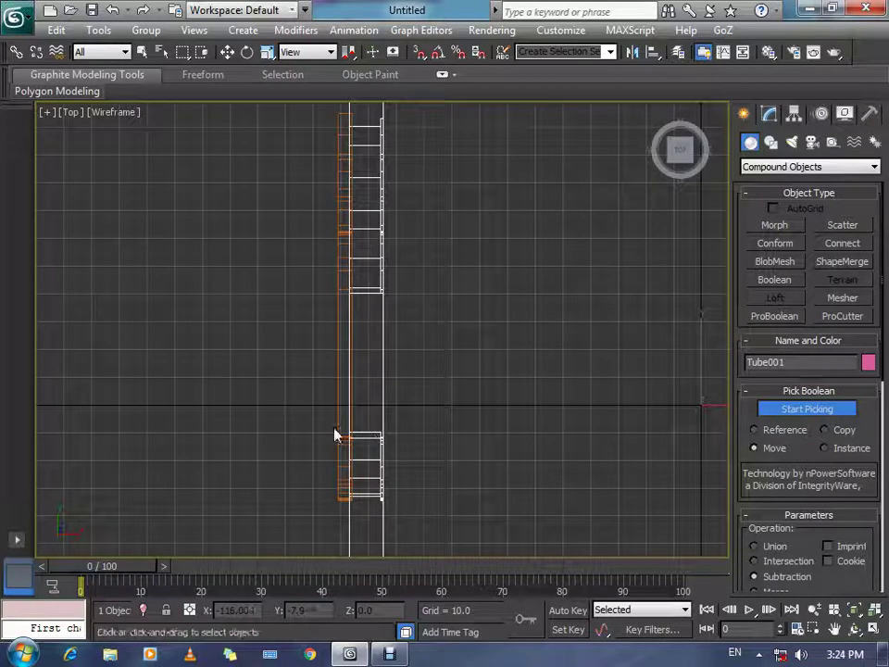
left_click(338, 436)
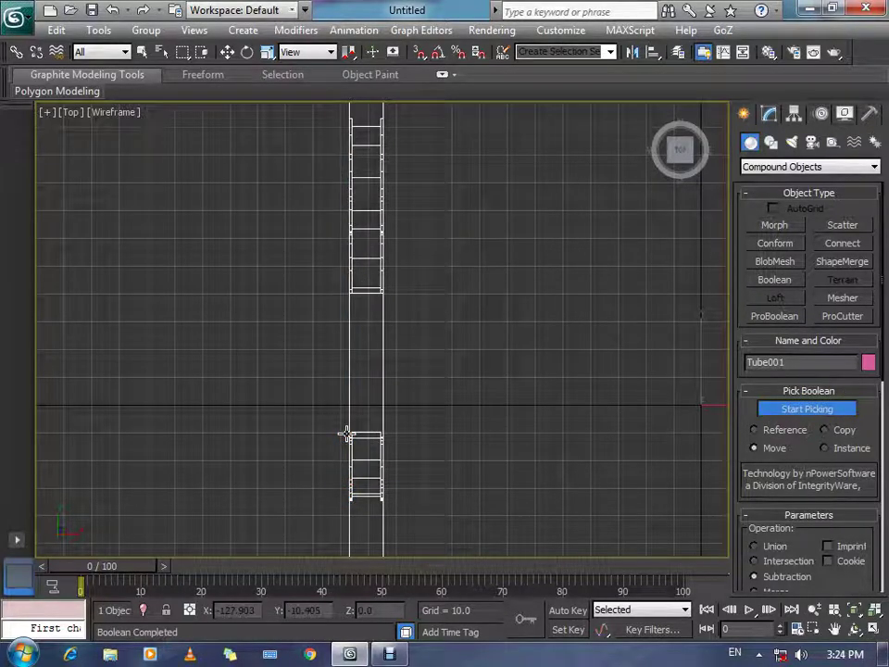
left_click(875, 630)
left_click(853, 629)
mouse_move(585, 446)
left_mouse_down()
mouse_move(563, 448)
mouse_move(554, 384)
mouse_move(573, 446)
mouse_move(548, 443)
mouse_move(588, 450)
mouse_move(546, 434)
mouse_move(597, 439)
mouse_move(575, 440)
mouse_move(570, 401)
mouse_move(587, 461)
mouse_move(592, 450)
mouse_move(599, 460)
mouse_move(505, 452)
mouse_move(565, 444)
left_mouse_up()
Step: Orbit the Perspective view to look down into the house, then pan the Left view to frame it
right_click(565, 445)
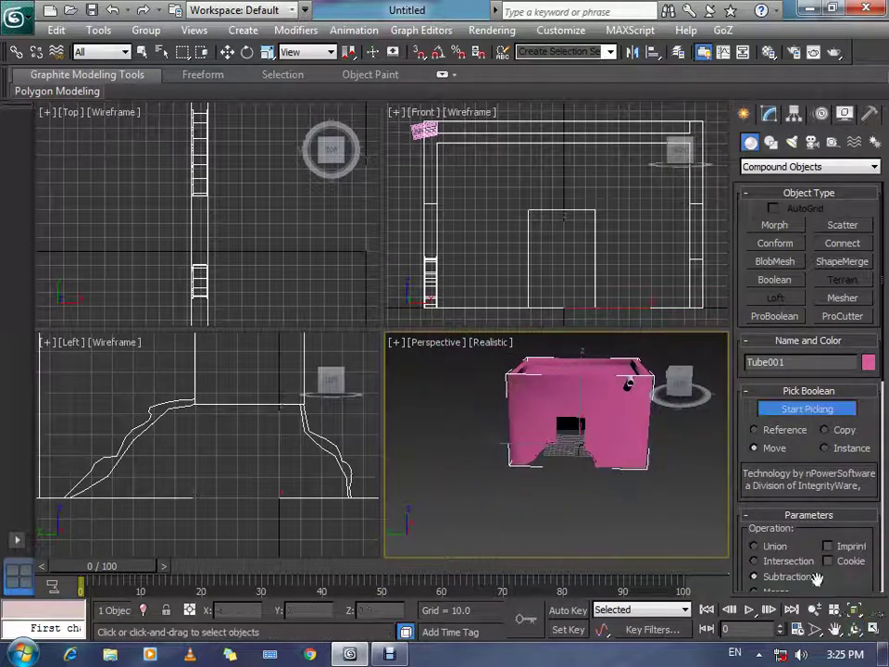
key("w")
scroll(602, 448, "up", 3)
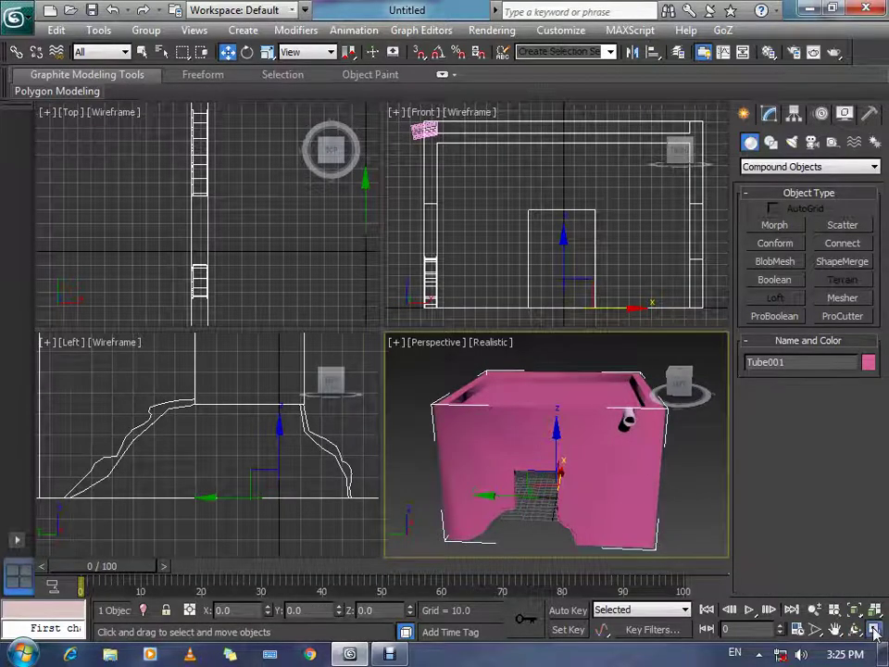
key("alt+w")
key("ctrl+r")
mouse_move(455, 373)
left_mouse_down()
mouse_move(372, 339)
mouse_move(413, 274)
mouse_move(383, 221)
mouse_move(441, 274)
mouse_move(413, 288)
mouse_move(386, 329)
mouse_move(372, 385)
mouse_move(439, 349)
left_mouse_up()
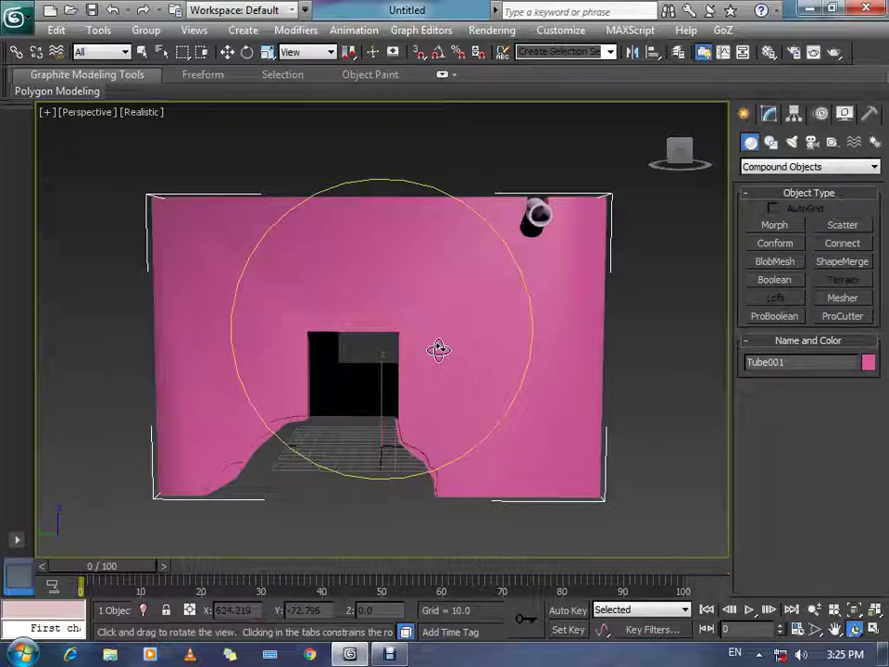
left_click(873, 630)
middle_click_drag(231, 441, 234, 480)
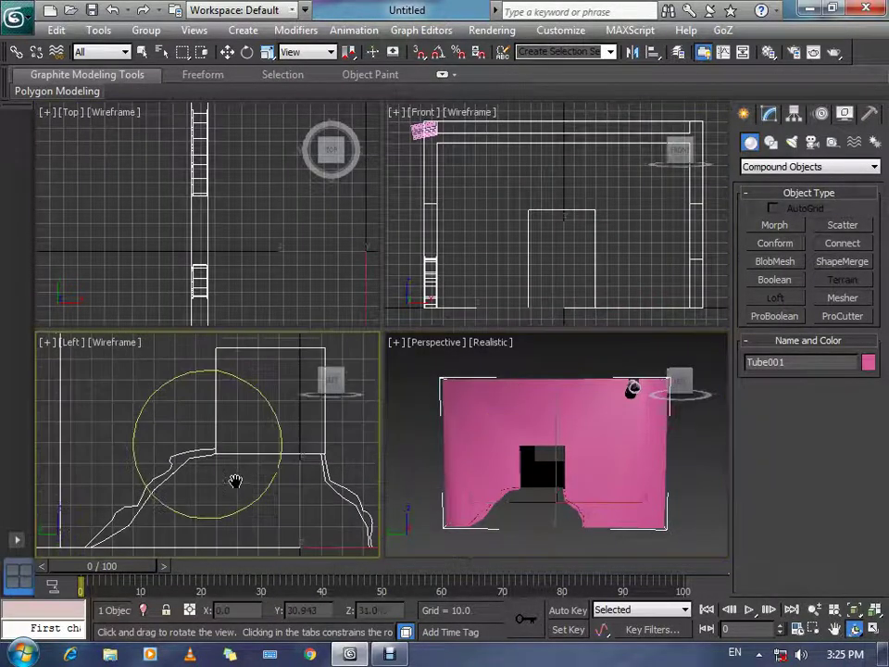
right_click(239, 463)
Step: Draw a thin Standard Primitives box beside the wall base in the maximized Left view
left_click(874, 629)
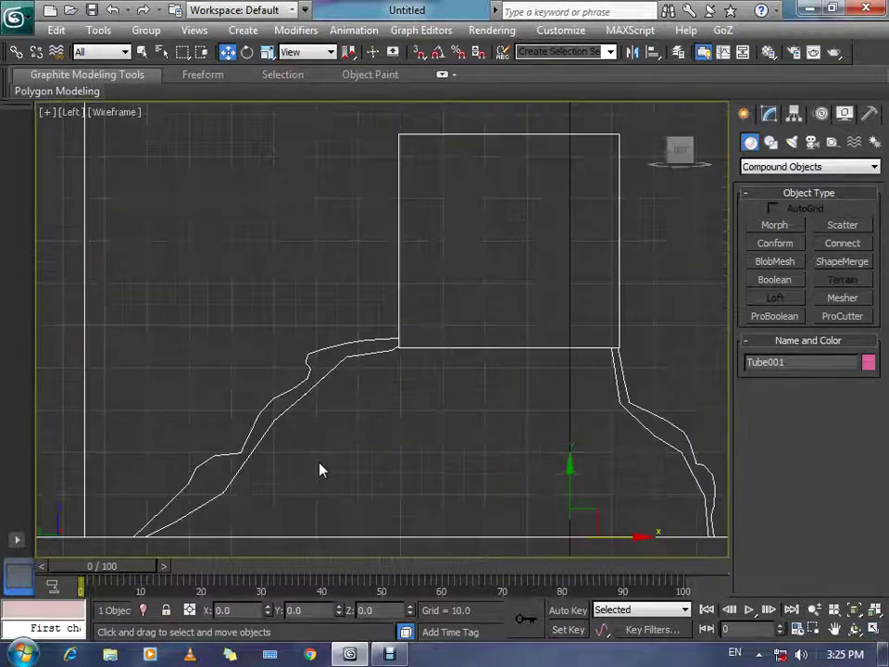
scroll(305, 512, "up", 4)
scroll(343, 514, "down", 2)
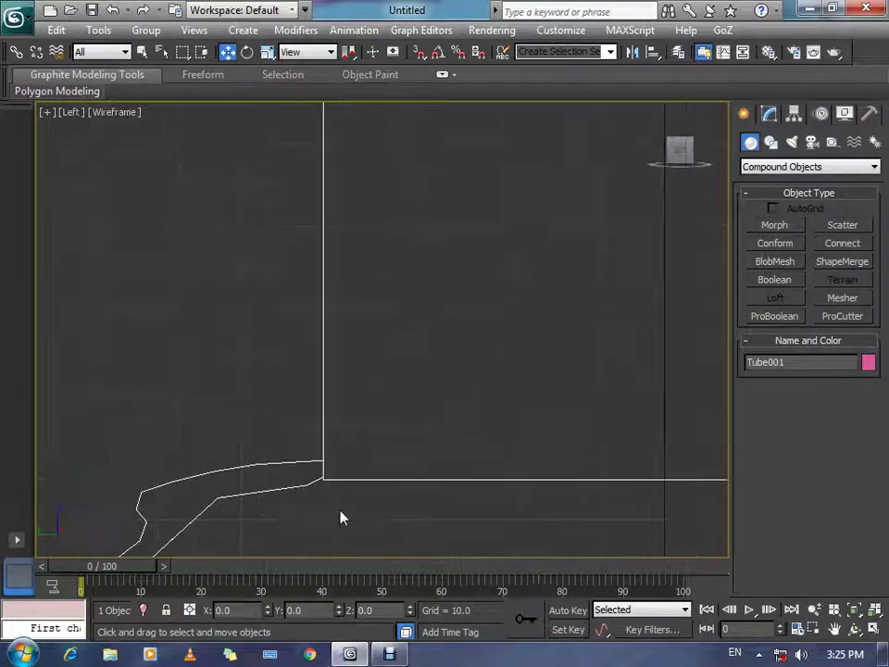
scroll(345, 512, "down", 3)
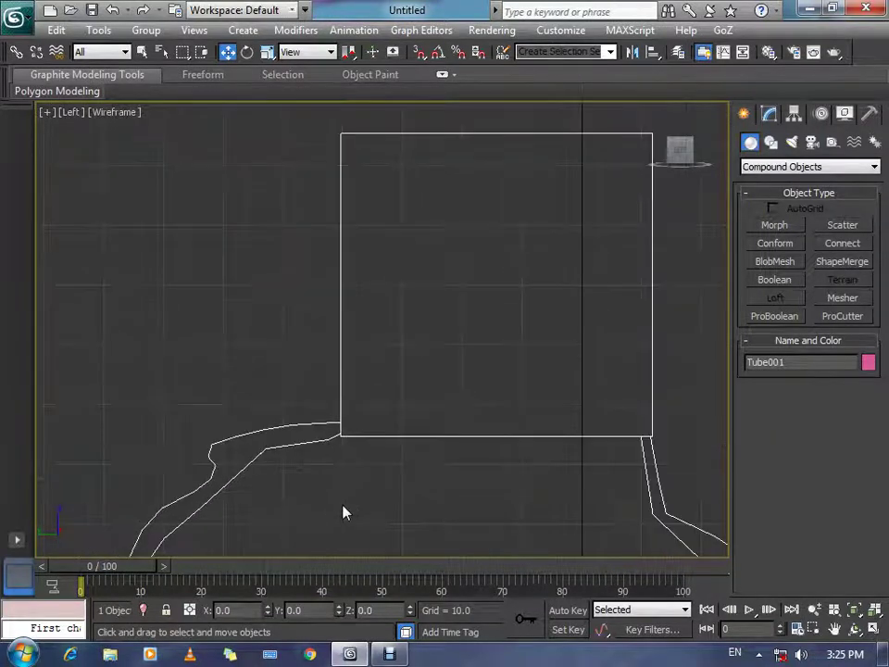
left_click(764, 167)
scroll(773, 186, "up", 1)
left_click(778, 180)
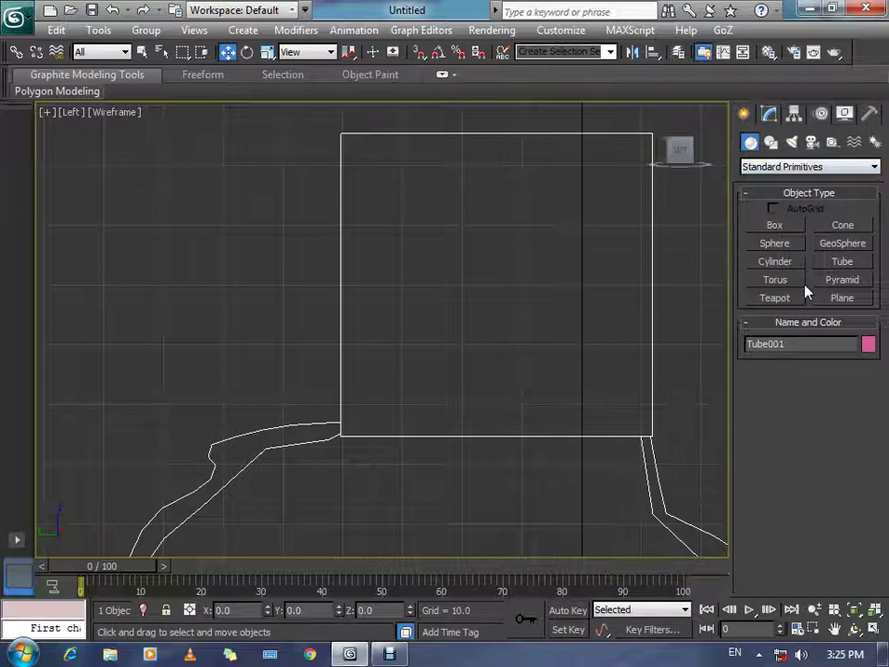
left_click(791, 225)
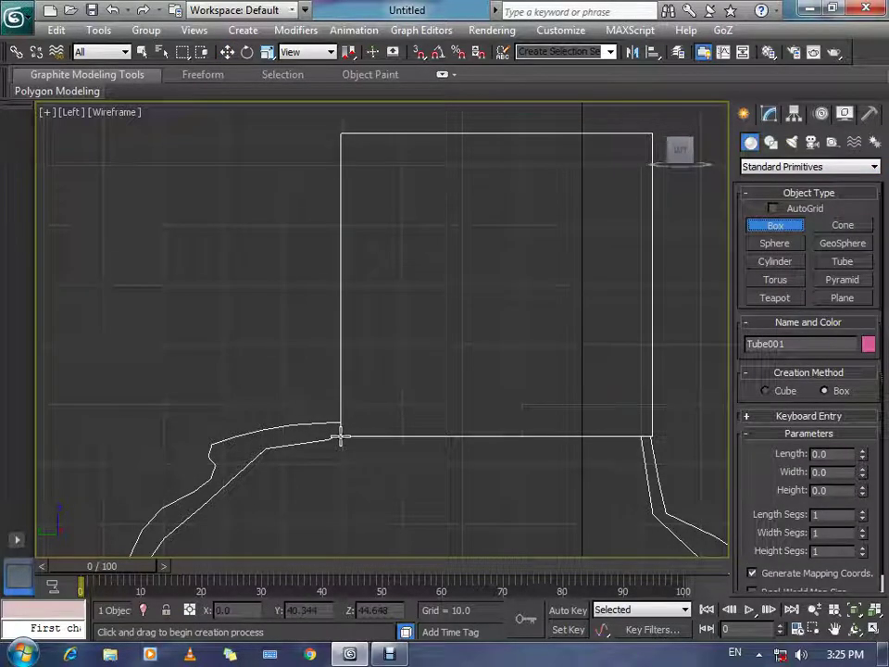
left_click_drag(340, 435, 266, 407)
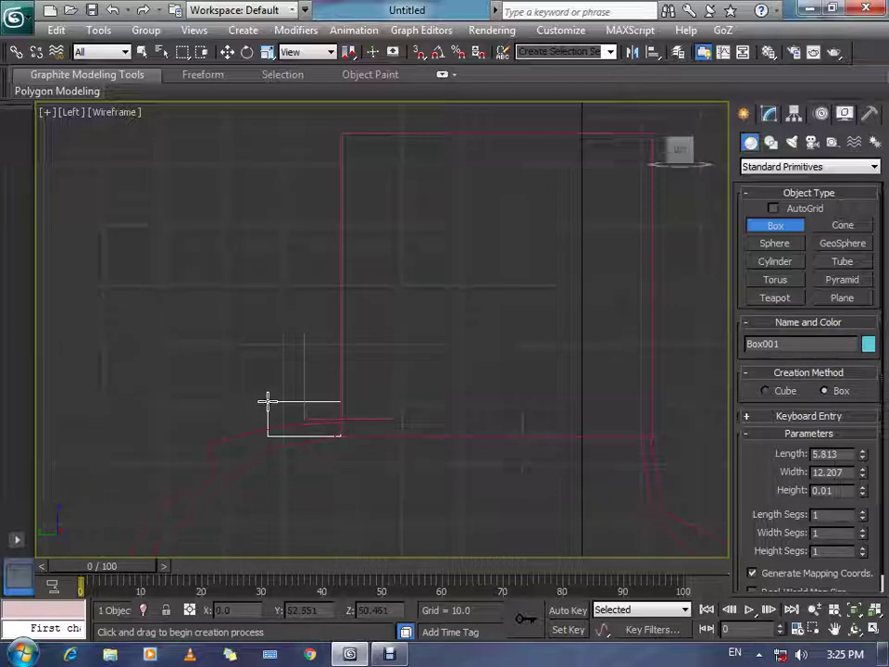
Step: Try moving the new box to the wall's right side, then cancel the move
key("w")
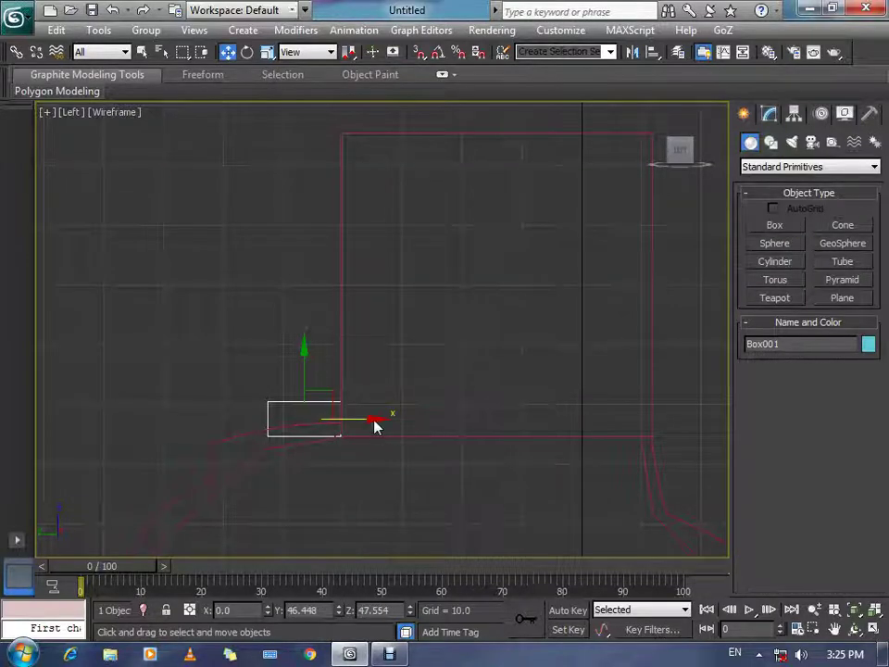
left_click_drag(375, 424, 751, 472)
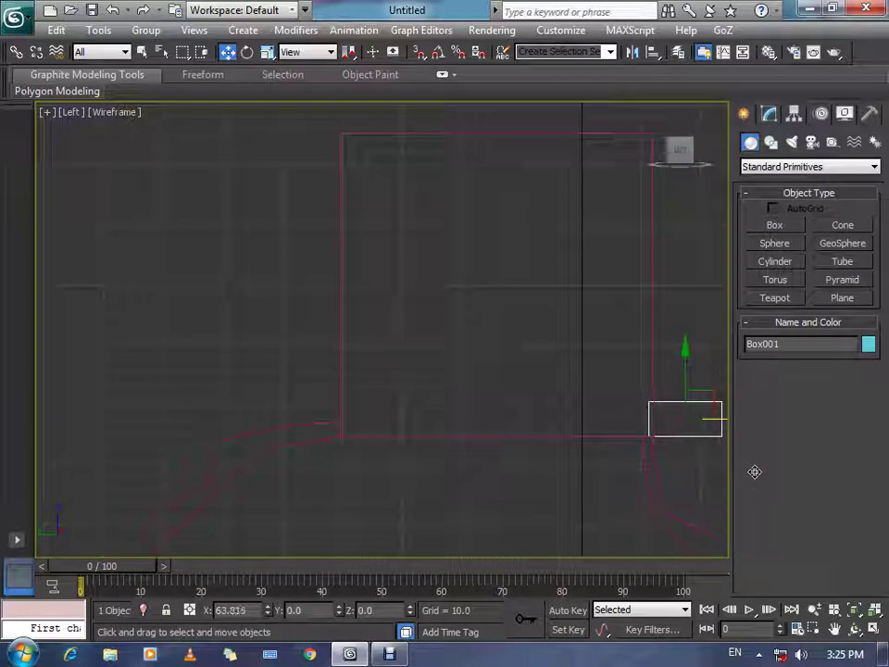
right_click(756, 470)
Step: Move Box001 along X into position over the house base
key("z")
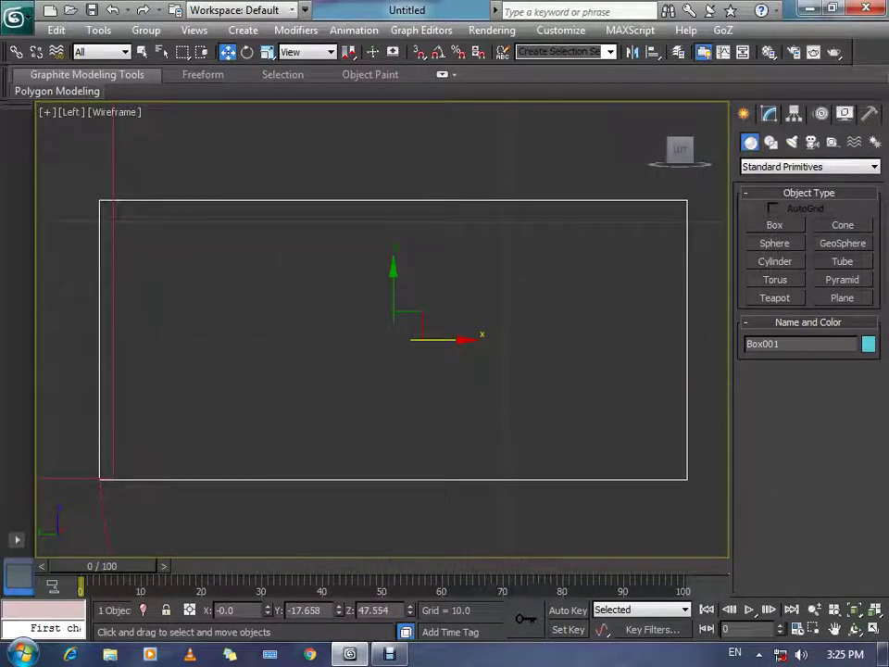
left_click(874, 630)
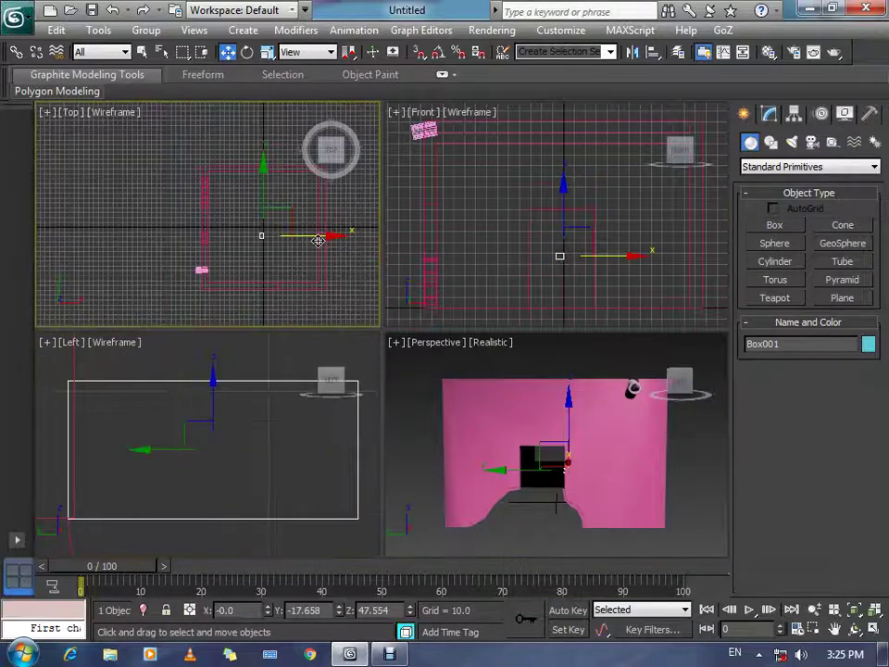
left_click_drag(318, 240, 258, 252)
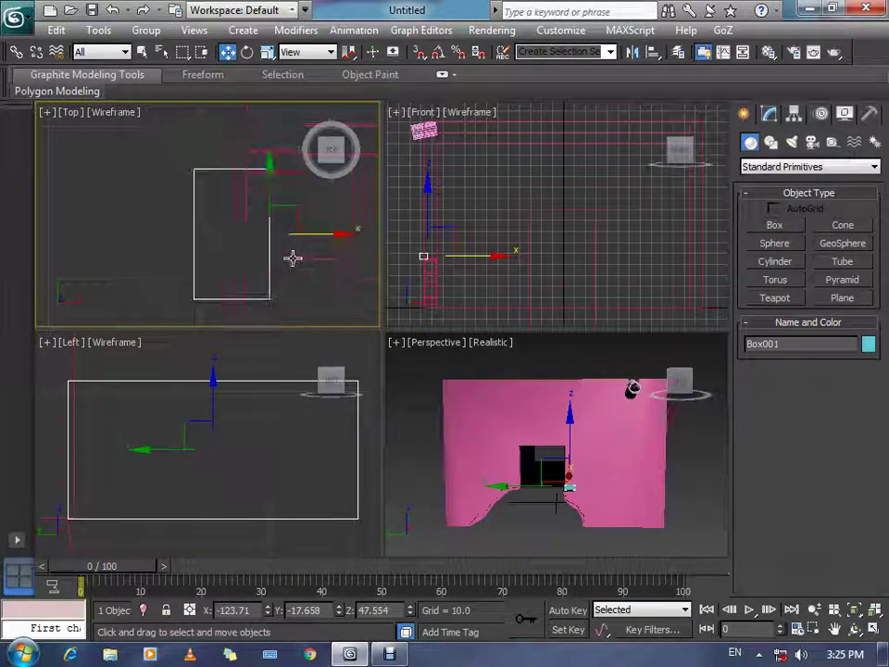
mouse_move(326, 237)
left_mouse_down()
mouse_move(349, 234)
mouse_move(344, 243)
left_mouse_up()
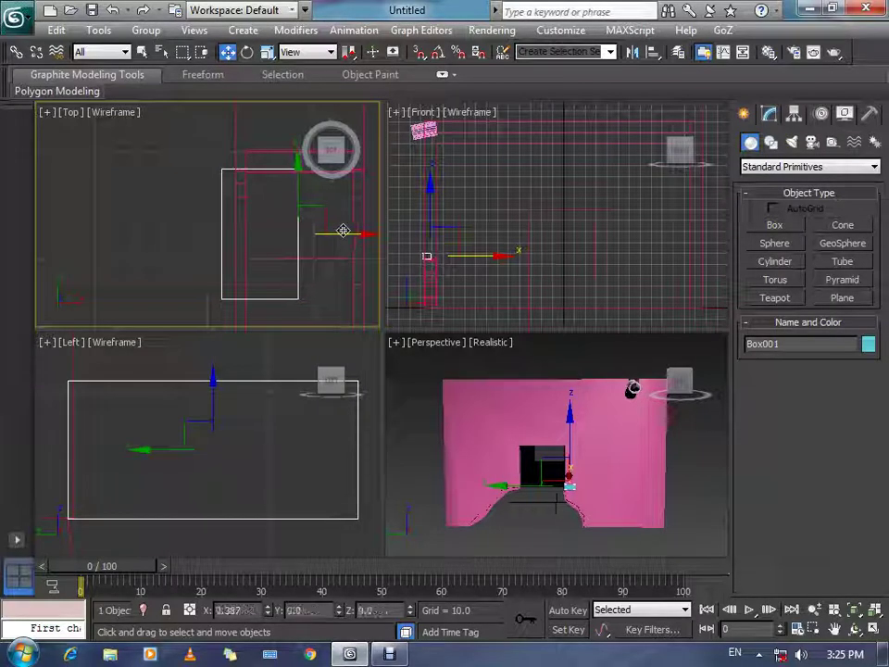
left_click_drag(340, 230, 339, 231)
Step: Clone the box as Box002 and place it beside Box001 to the right
right_click(311, 276)
left_click(330, 357)
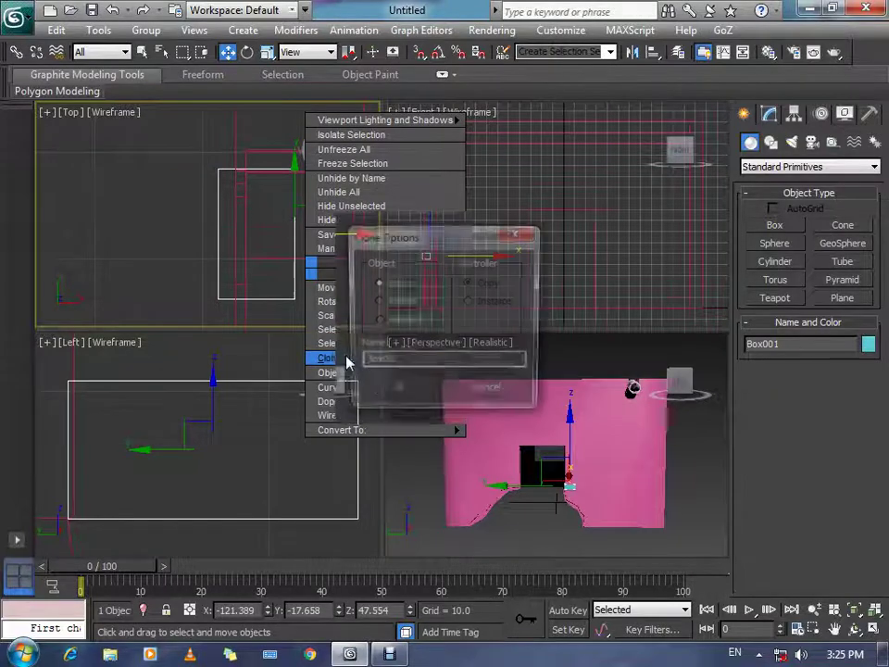
left_click(394, 394)
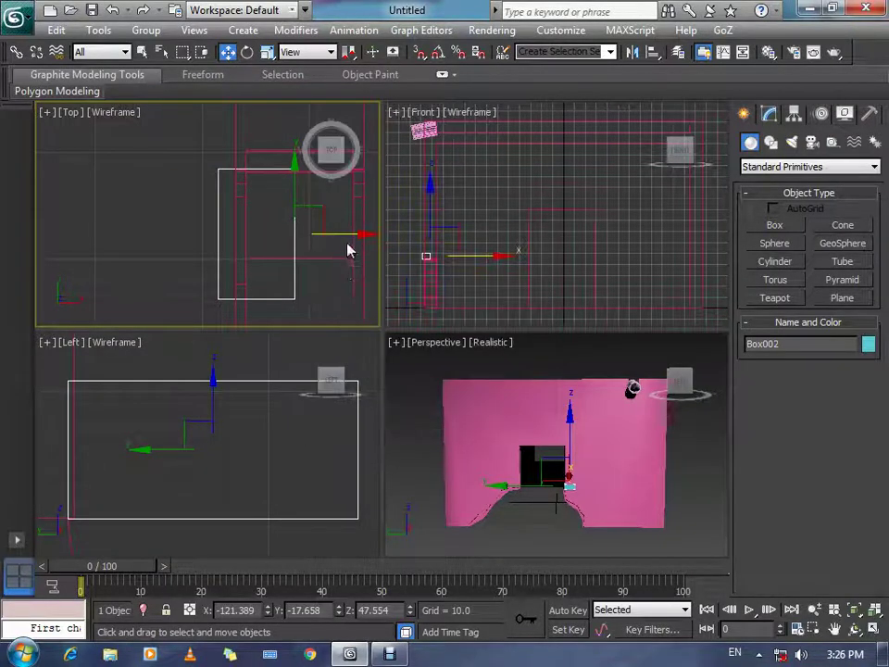
mouse_move(342, 232)
left_mouse_down()
mouse_move(429, 254)
mouse_move(420, 256)
left_mouse_up()
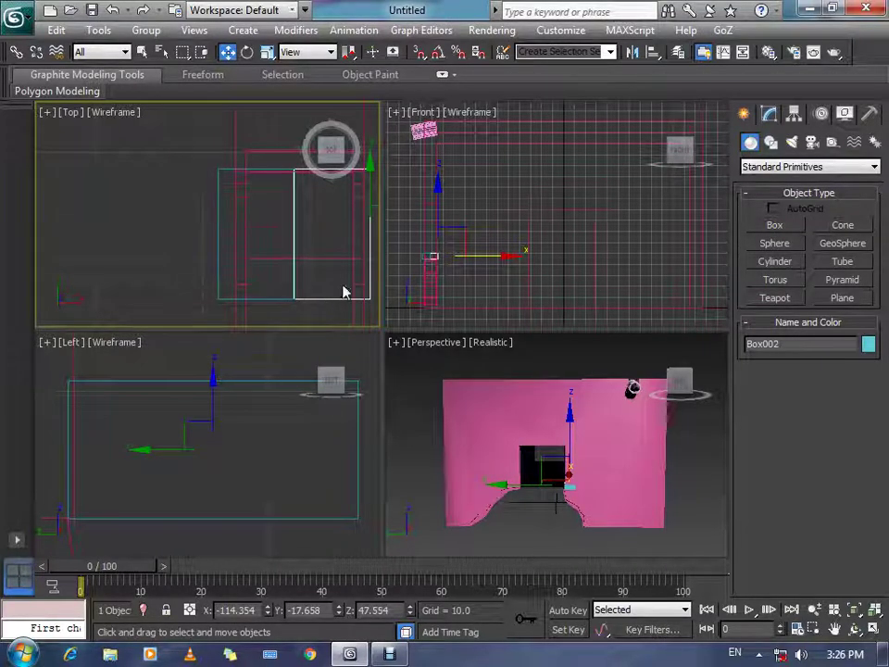
middle_click_drag(282, 278, 250, 262)
scroll(250, 262, "down", 2)
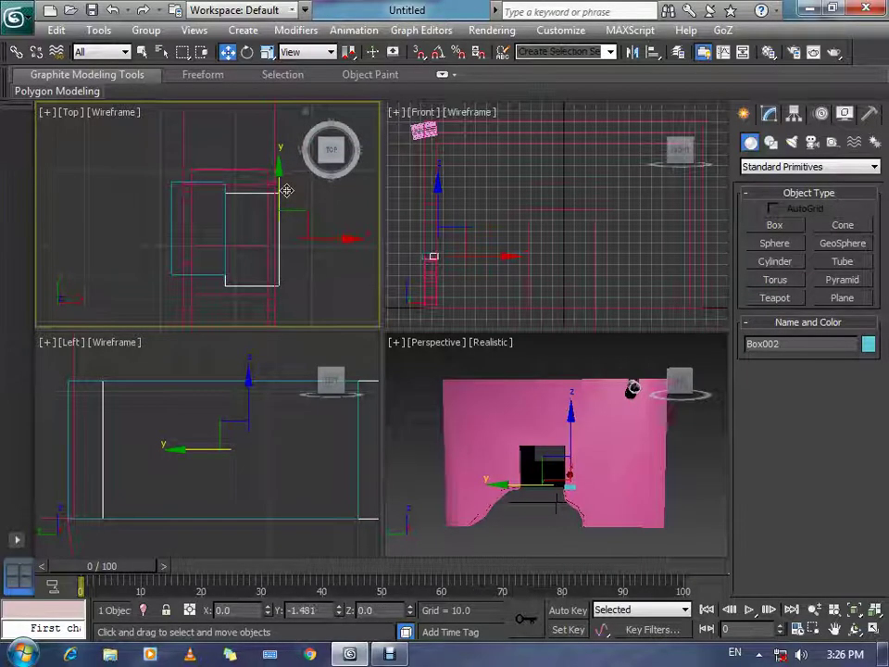
left_click_drag(282, 189, 264, 135)
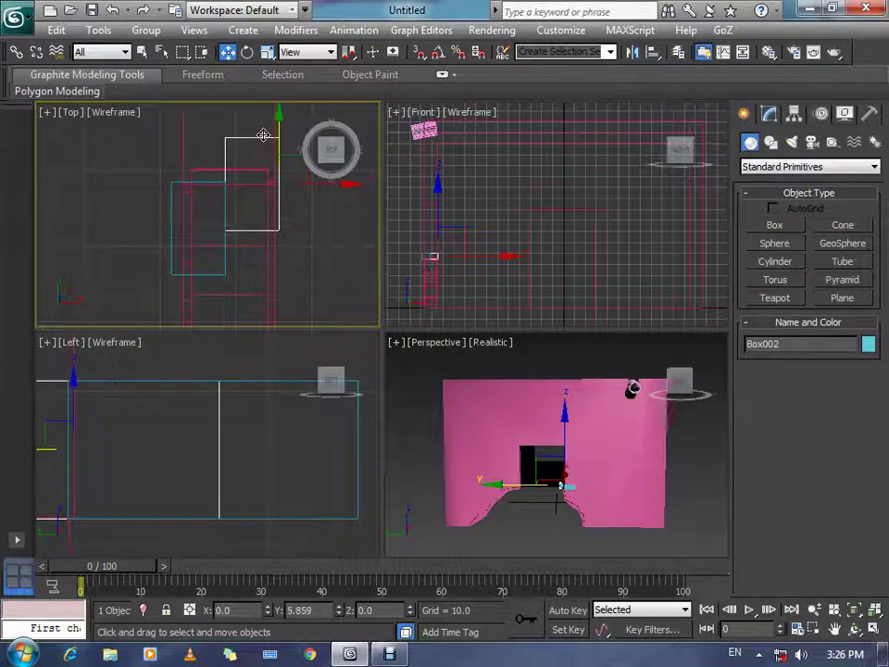
Step: Select both boxes and maximize the Left view around them
left_click(251, 383)
left_click(251, 382, "ctrl")
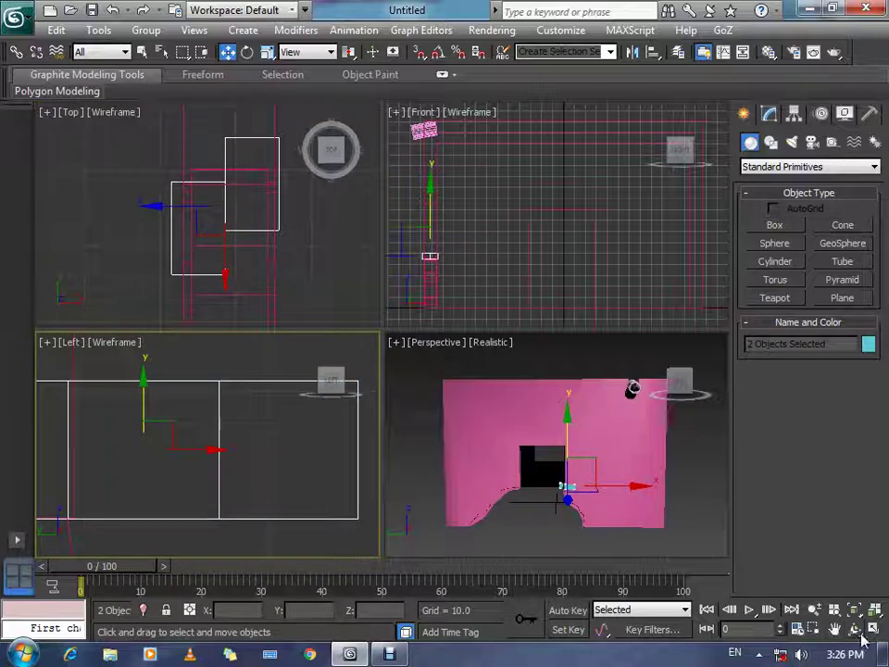
key("alt+w")
middle_click_drag(555, 460, 509, 491)
Step: Clone the two base boxes and lift the copies above the originals
scroll(516, 483, "down", 5)
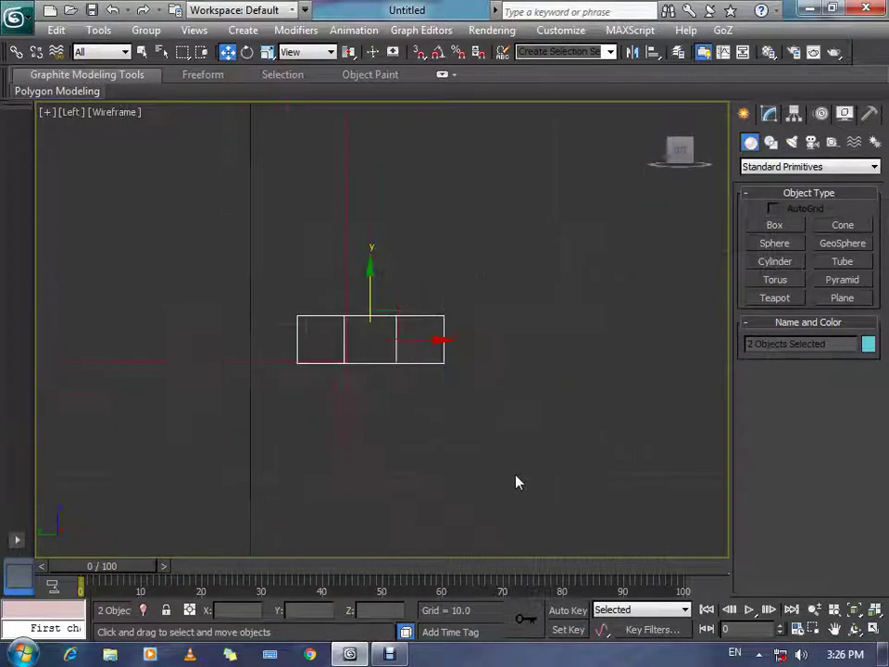
mouse_move(394, 435)
middle_mouse_down()
mouse_move(381, 485)
mouse_move(406, 466)
middle_mouse_up()
scroll(393, 471, "down", 3)
right_click(379, 426)
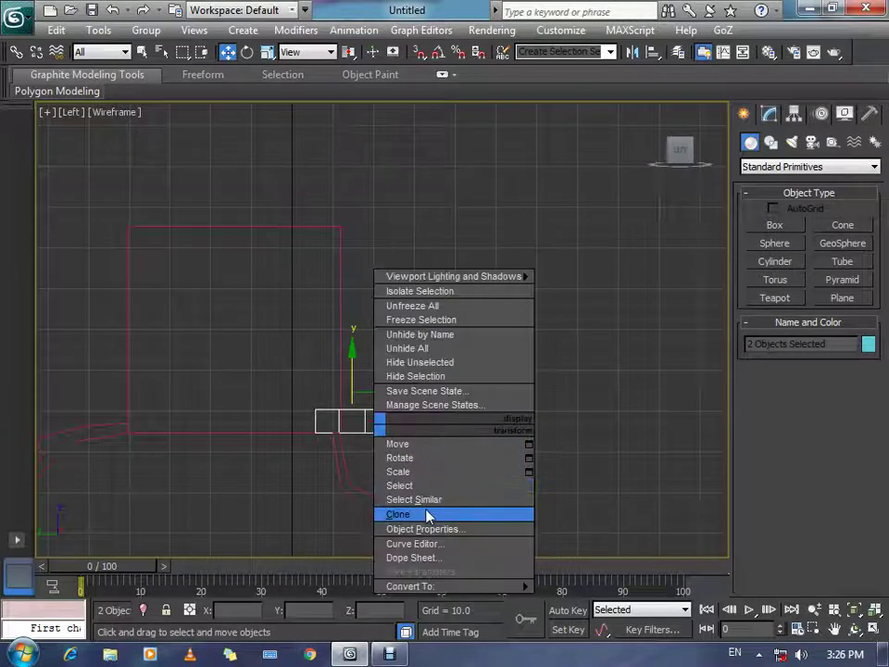
left_click(426, 515)
left_click(397, 392)
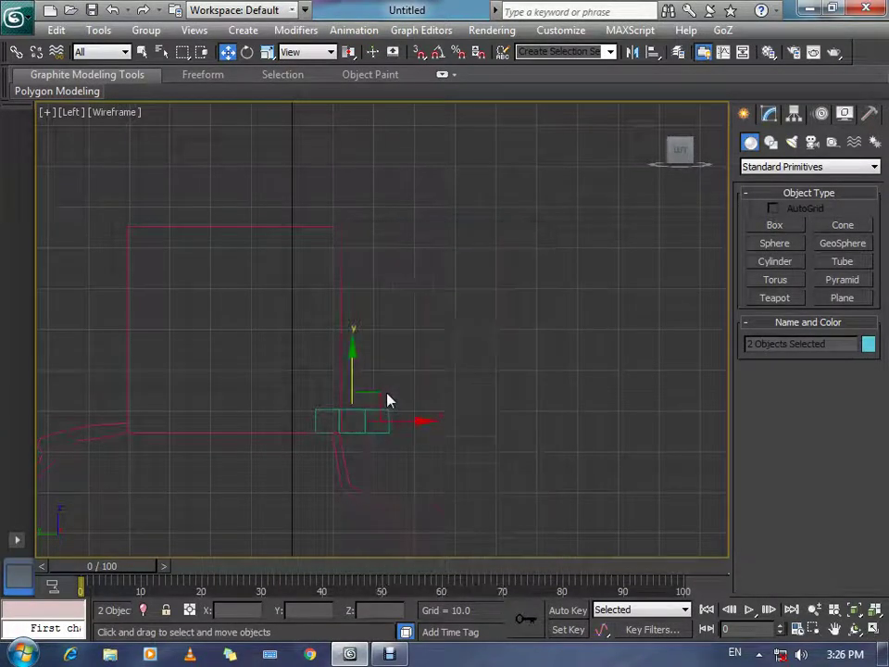
left_click_drag(352, 374, 358, 343)
Step: Reframe the view and select the two copied second-row boxes
scroll(358, 342, "up", 10)
middle_click_drag(453, 437, 412, 471)
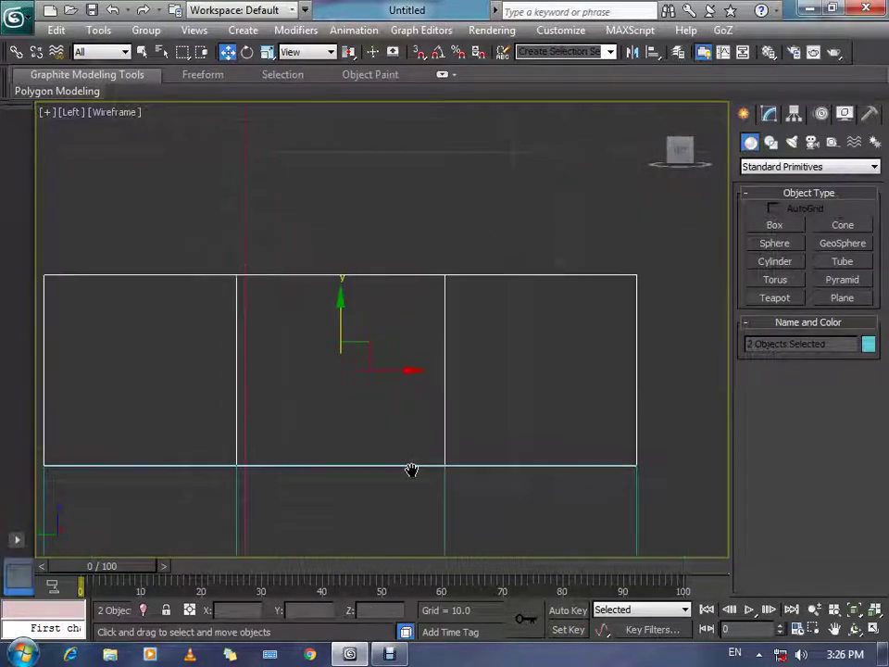
scroll(411, 470, "down", 5)
scroll(411, 471, "down", 3)
middle_click_drag(393, 418, 430, 418)
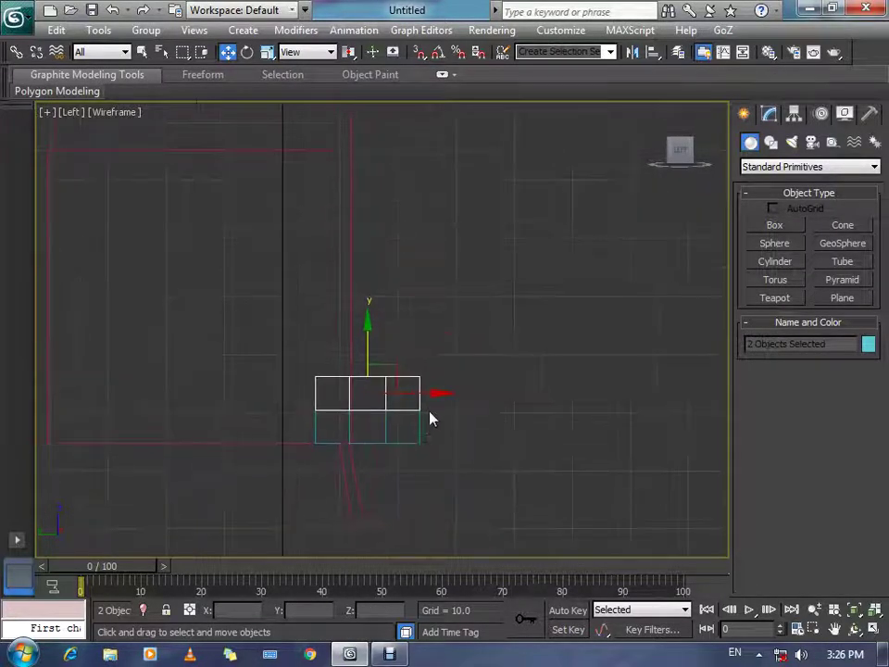
left_click(420, 399)
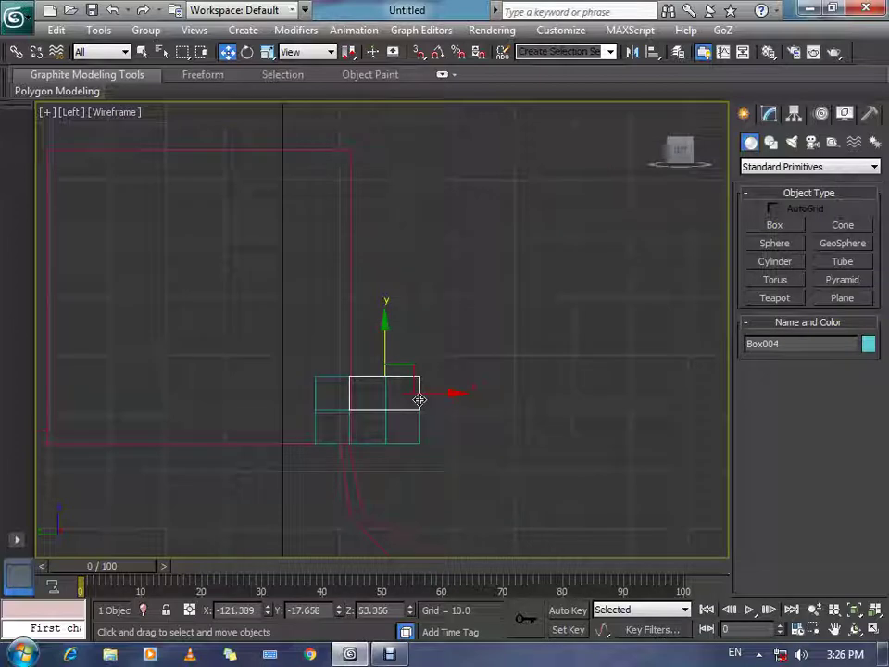
left_click(387, 407)
left_click(387, 396)
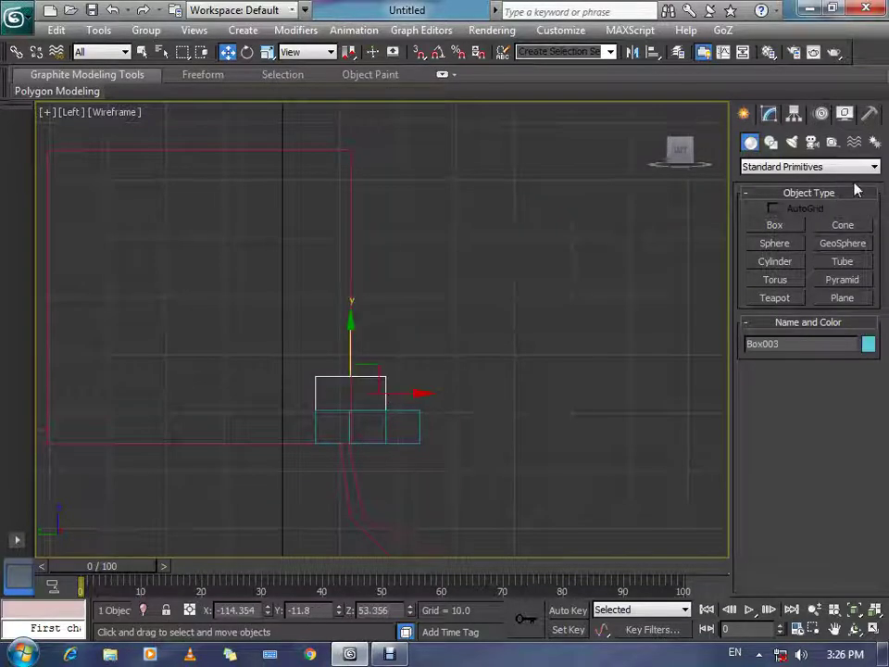
left_click(421, 396)
left_click(423, 401)
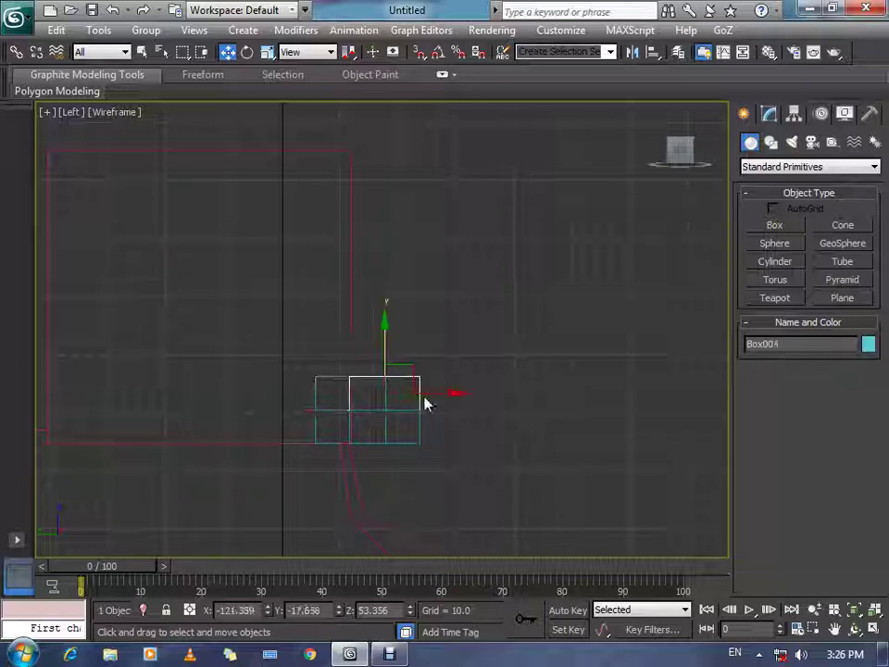
left_click(333, 378, "ctrl")
Step: Shift the two second-row boxes inward to form a step
right_click(333, 379)
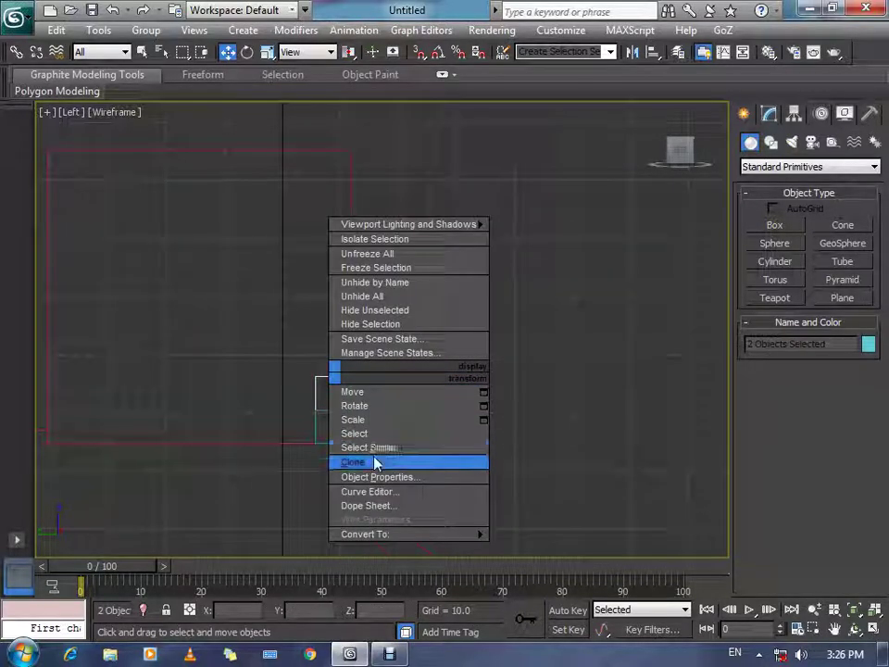
left_click(353, 393)
left_click(425, 391)
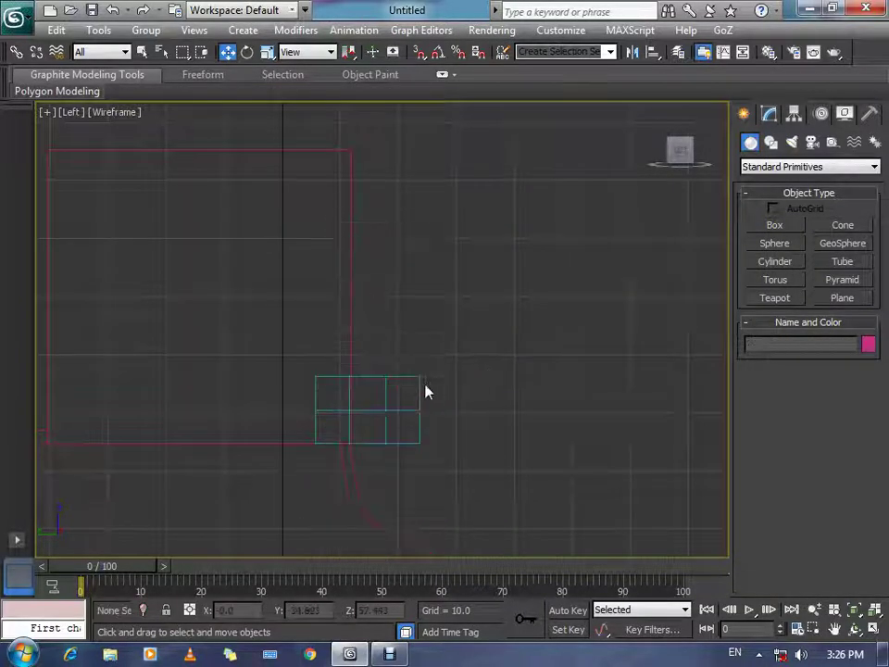
left_click(331, 379)
left_click_drag(401, 393, 429, 399)
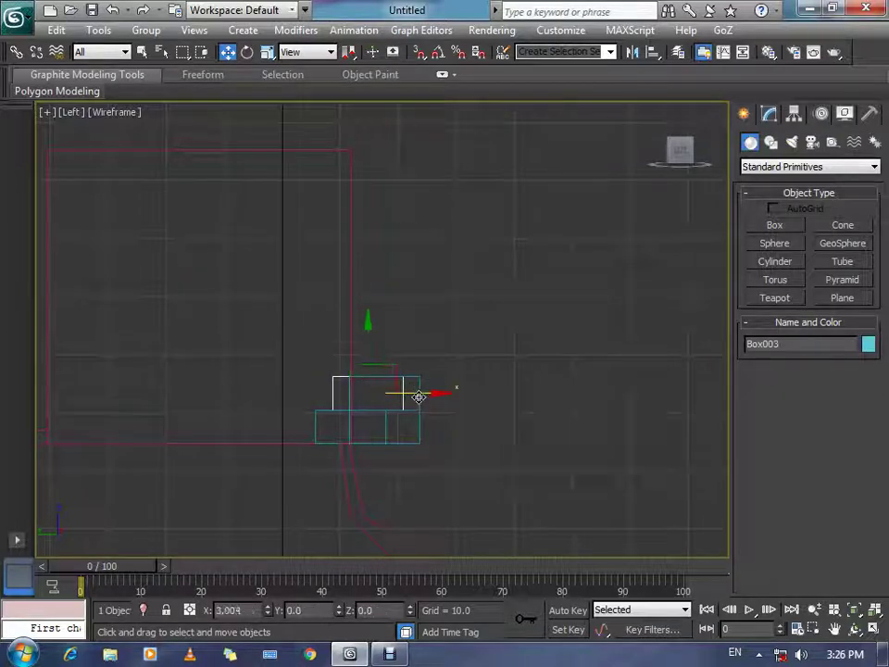
left_click(429, 396)
left_click(428, 399)
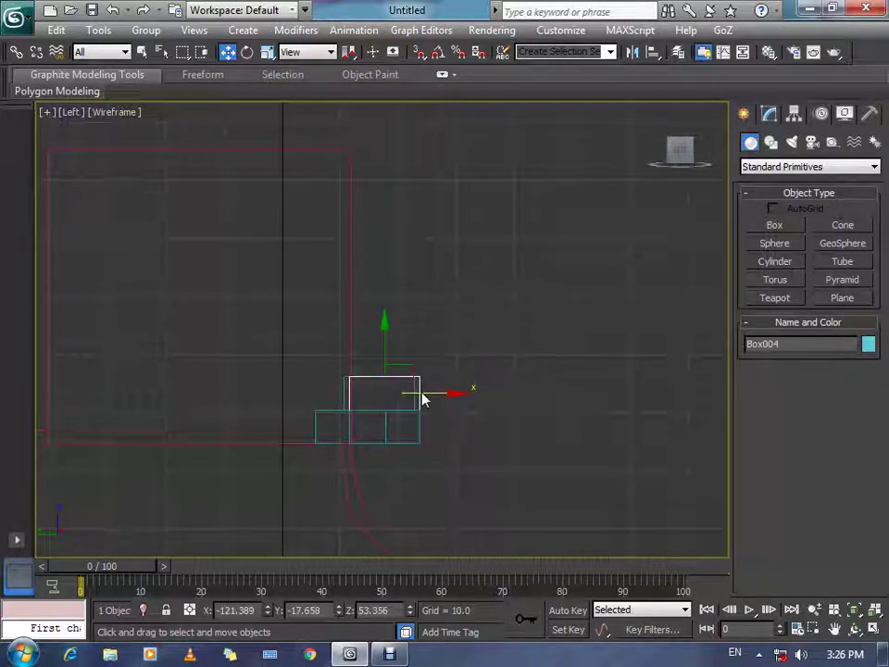
left_click_drag(436, 393, 418, 395)
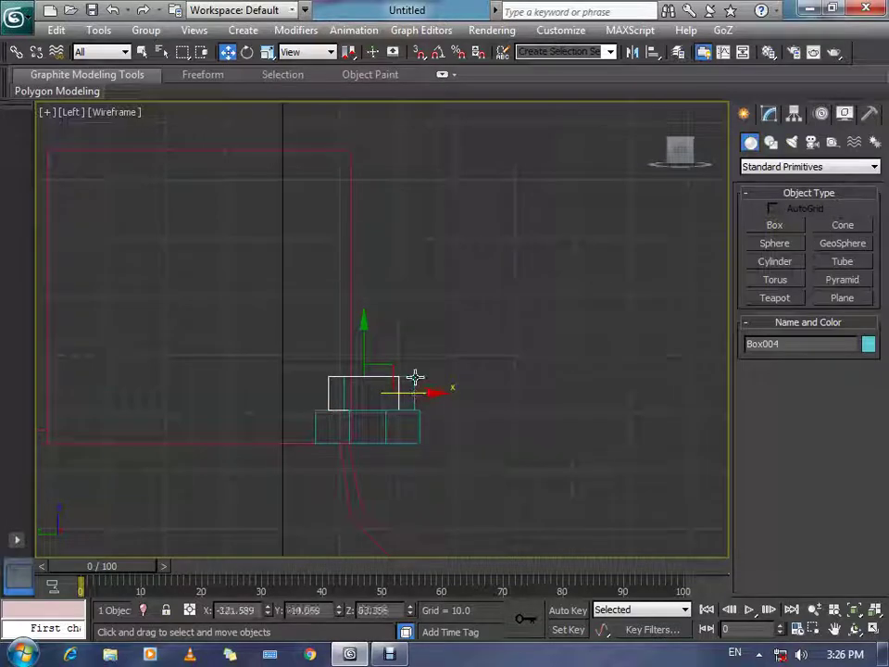
Step: Clone the second-row boxes, raise them a level, and shift them into a third step
right_click(415, 376)
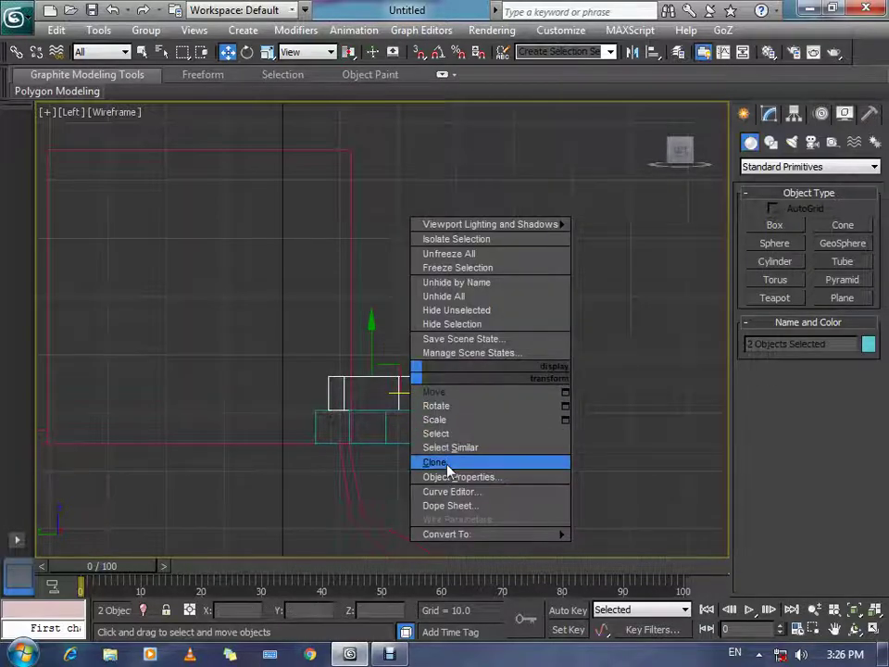
left_click(449, 472)
left_click(395, 393)
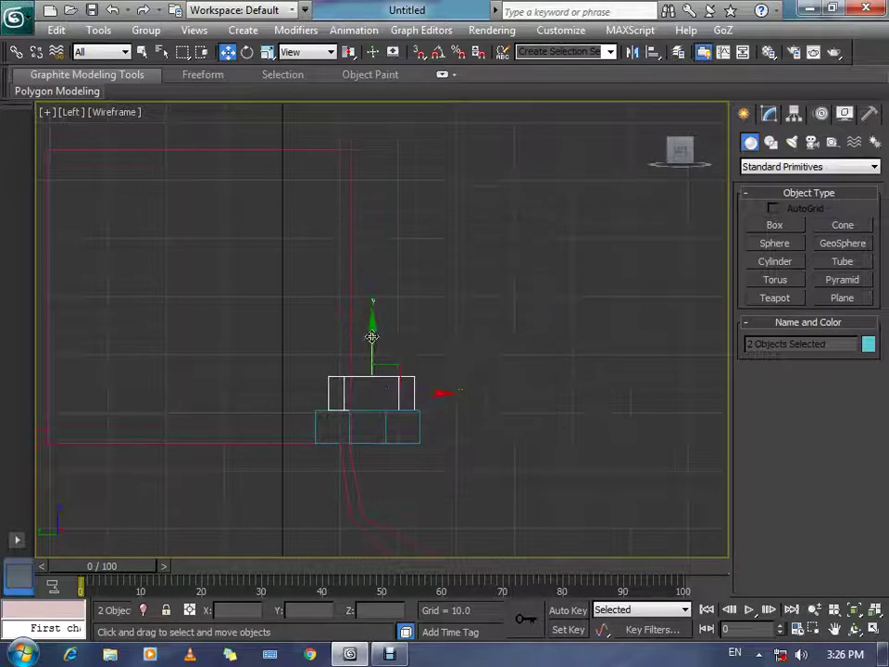
left_click_drag(372, 336, 368, 301)
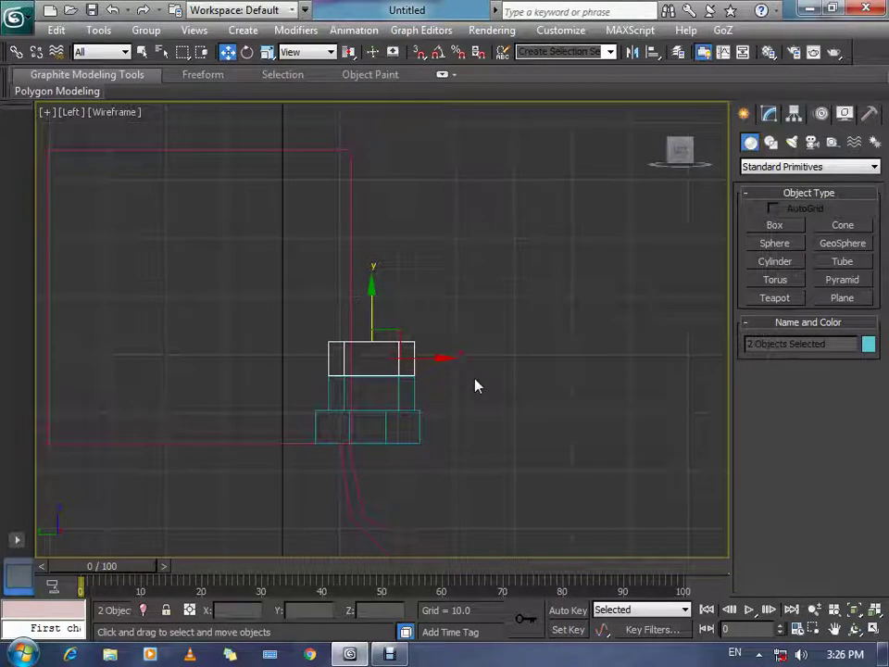
key("z")
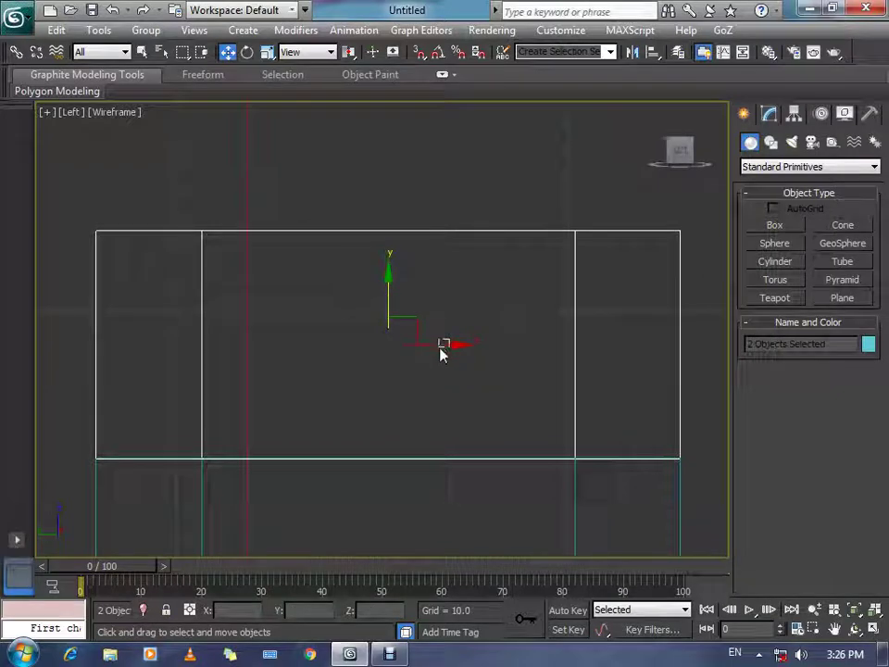
left_click_drag(442, 350, 380, 355)
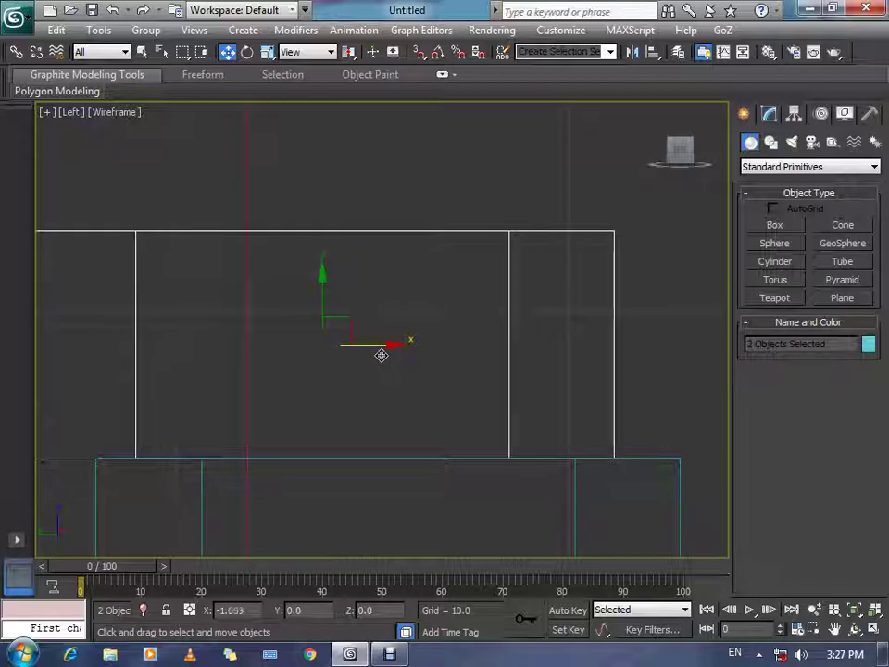
scroll(381, 356, "down", 2)
left_click(471, 352)
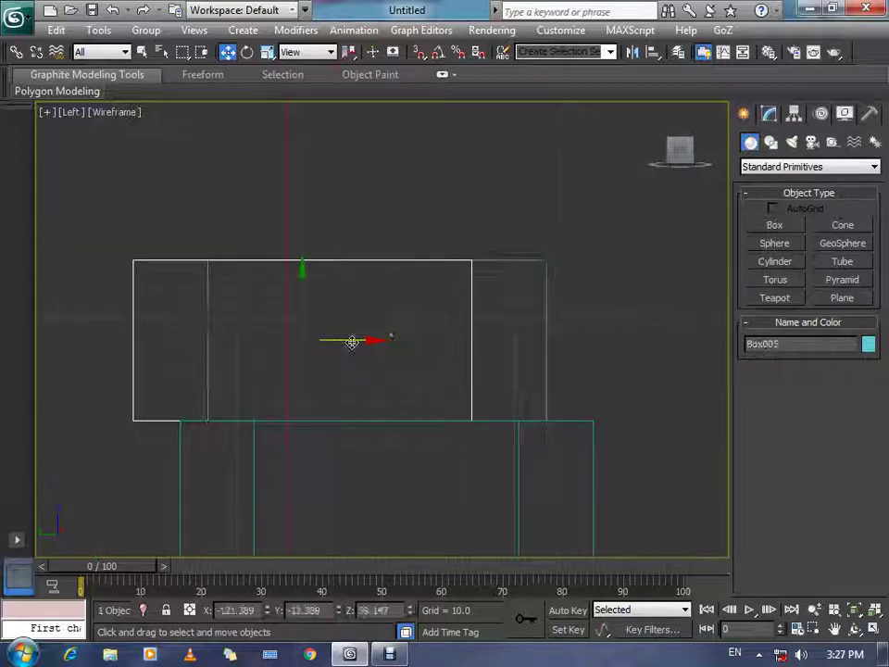
mouse_move(353, 341)
left_mouse_down()
mouse_move(396, 343)
mouse_move(377, 348)
left_mouse_up()
scroll(379, 343, "down", 3)
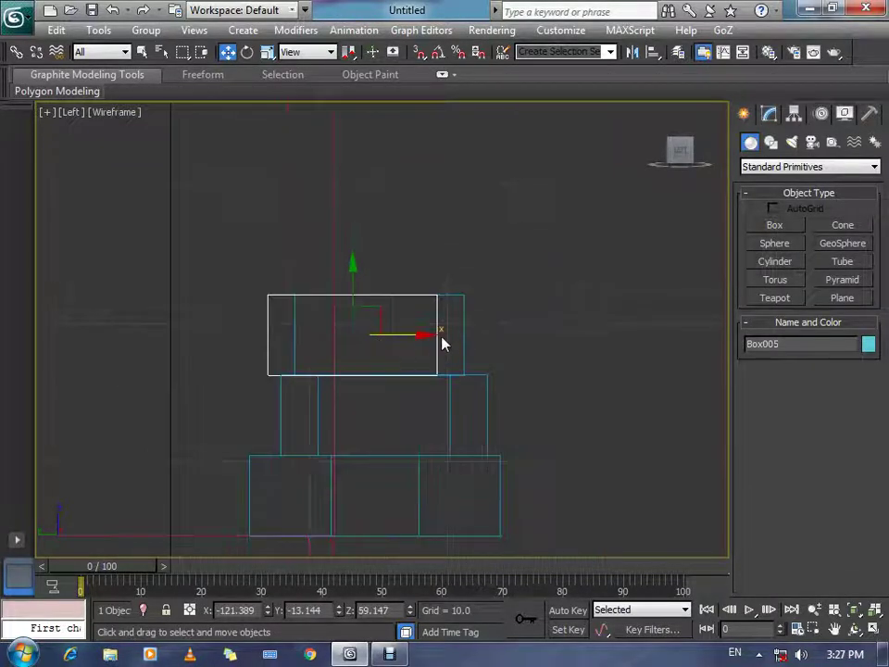
Step: Clone the top boxes and raise the copies onto the top of the stack
left_click(464, 336, "ctrl")
right_click(460, 335)
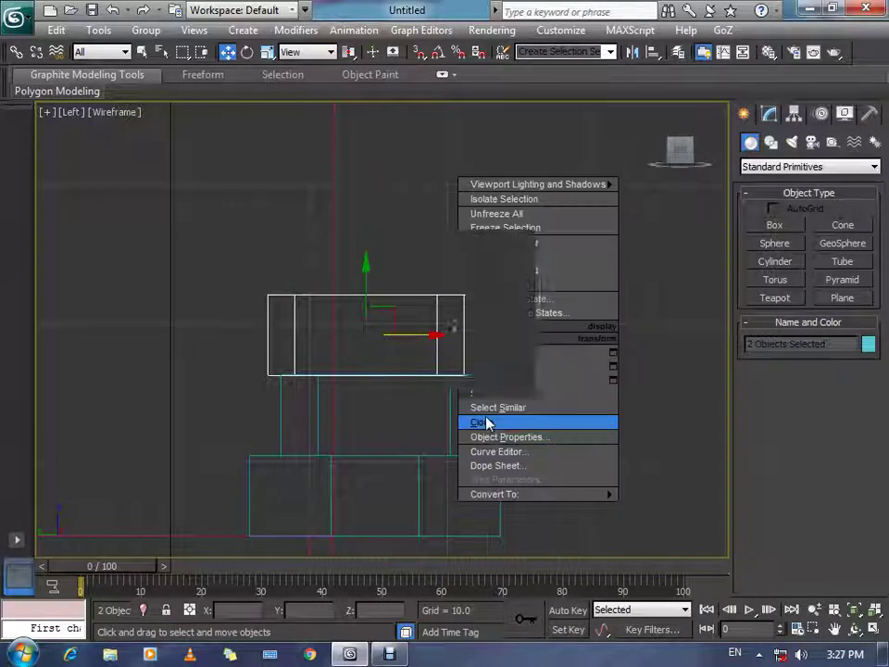
left_click(487, 422)
left_click(419, 393)
left_click_drag(394, 311, 339, 230)
key("z")
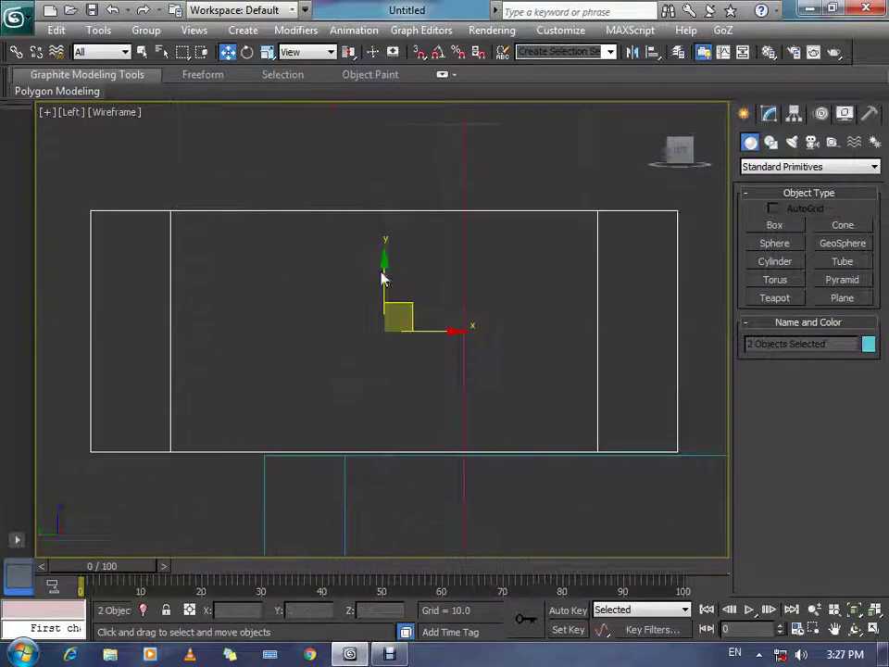
left_click_drag(383, 278, 383, 275)
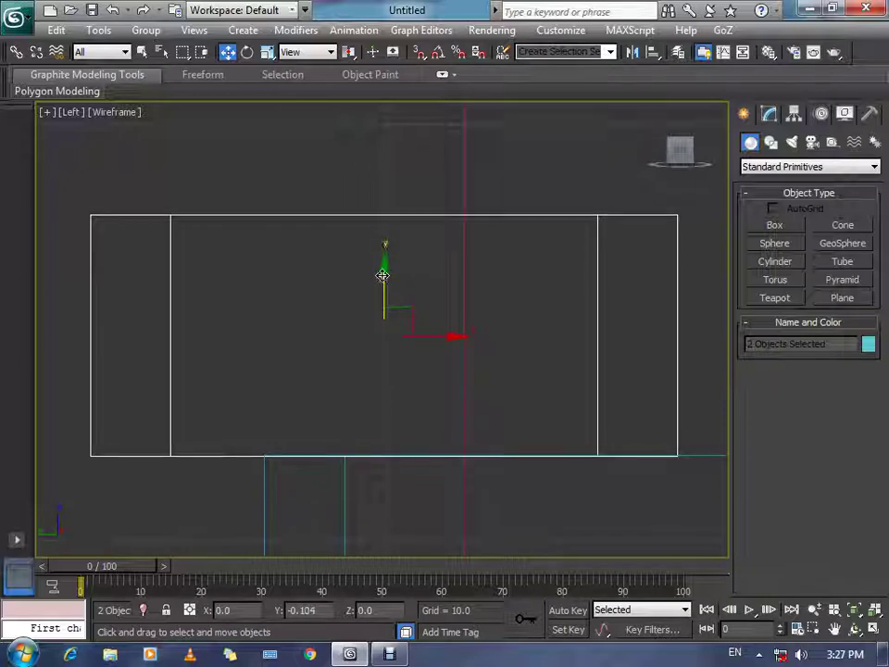
Step: Adjust the topmost boxes and the last cutter box into place, then fit the scene in view
left_click(655, 341)
scroll(630, 339, "down", 2)
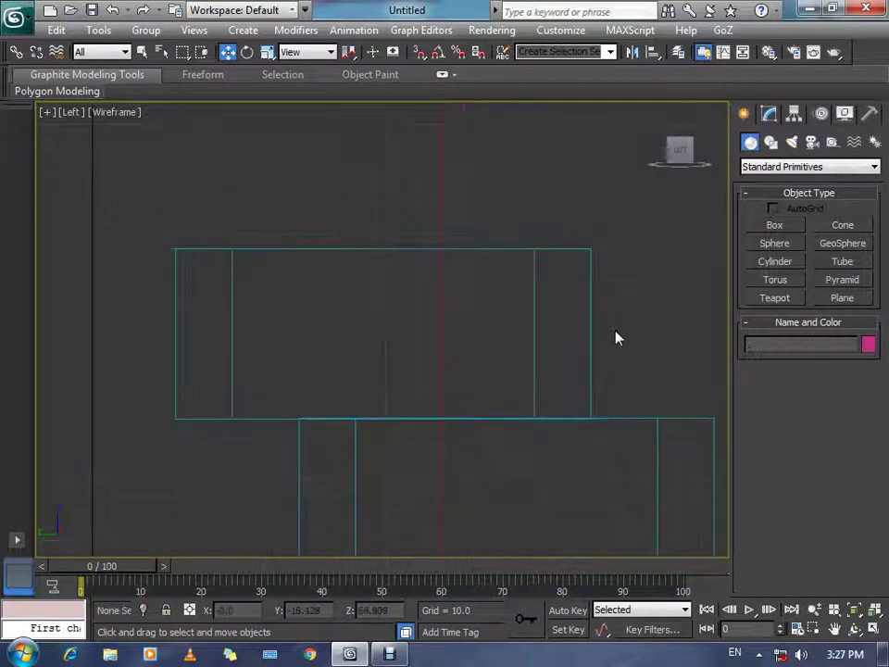
left_click(532, 338)
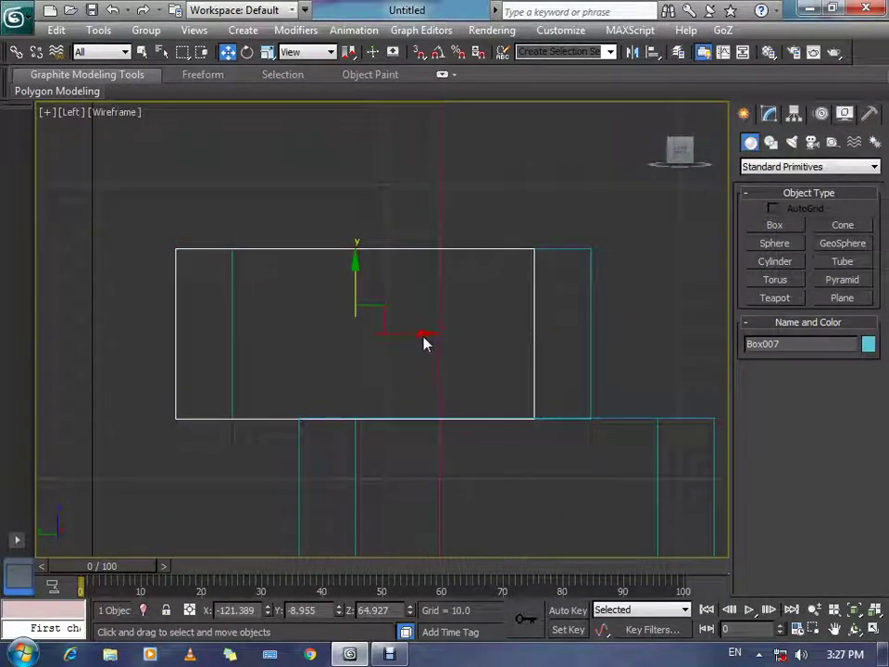
left_click_drag(422, 337, 655, 332)
scroll(655, 332, "down", 2)
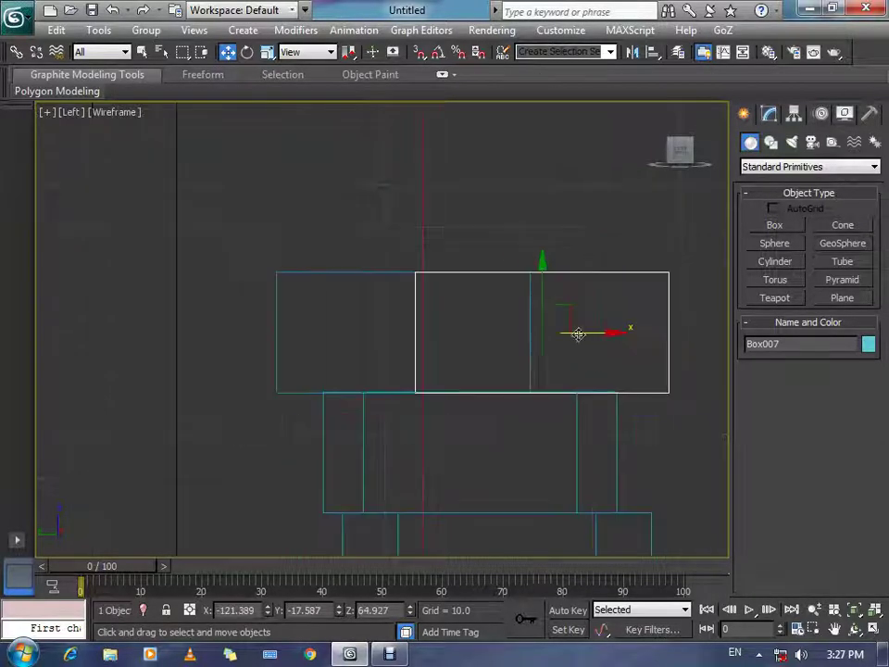
middle_click_drag(578, 334, 500, 346)
left_click(299, 291)
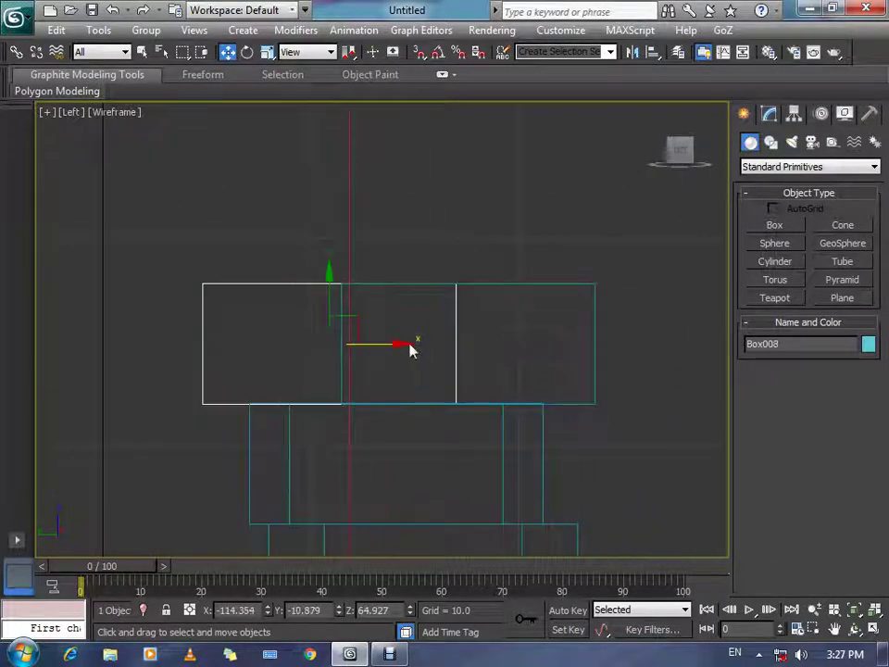
left_click_drag(397, 344, 404, 342)
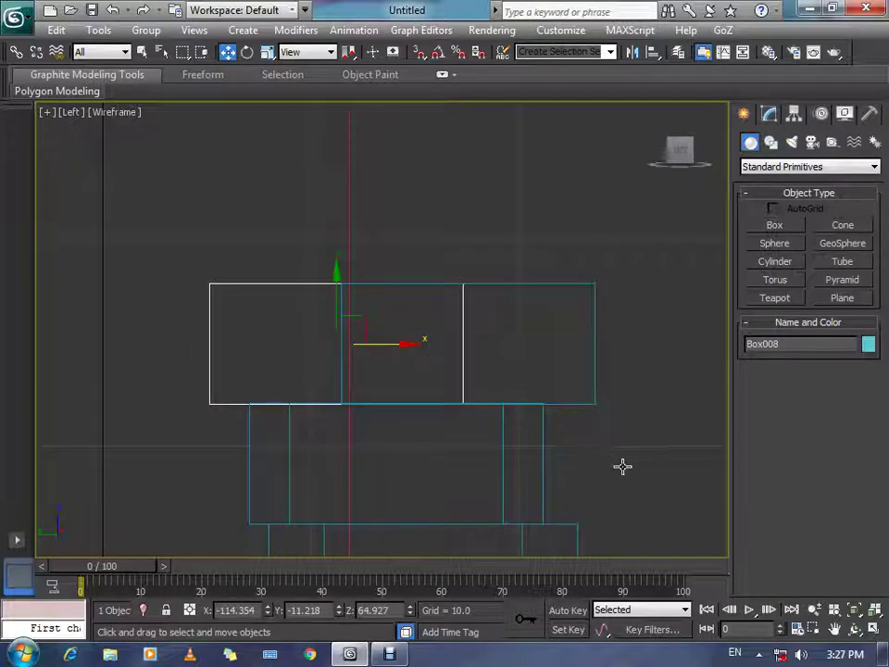
left_click(589, 448)
middle_click_drag(590, 448, 558, 351)
scroll(558, 352, "down", 3)
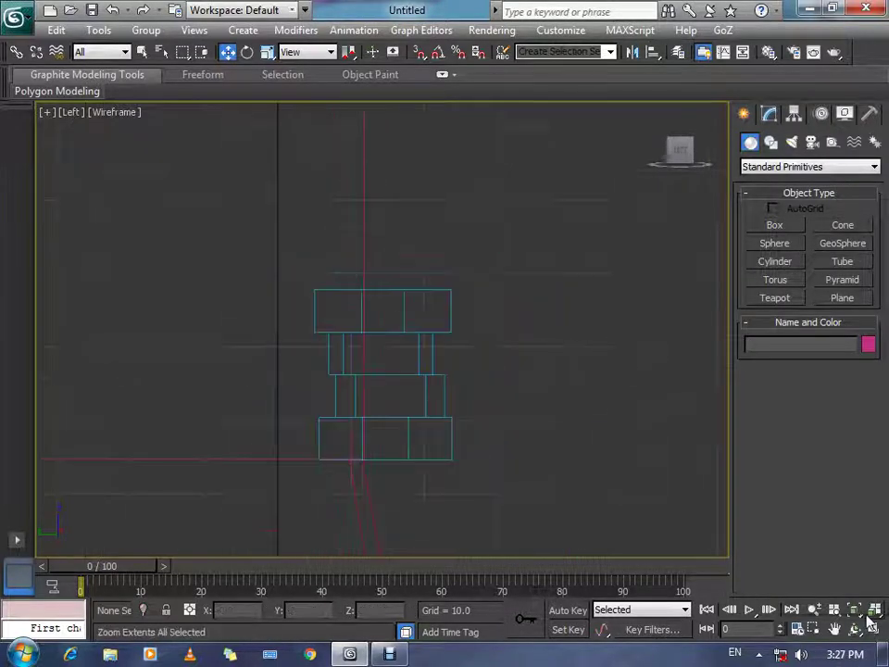
left_click(873, 609)
Step: Select the pink wall Tube001 and start ProBoolean picking with the boxes in view
key("alt+w")
left_click(648, 490)
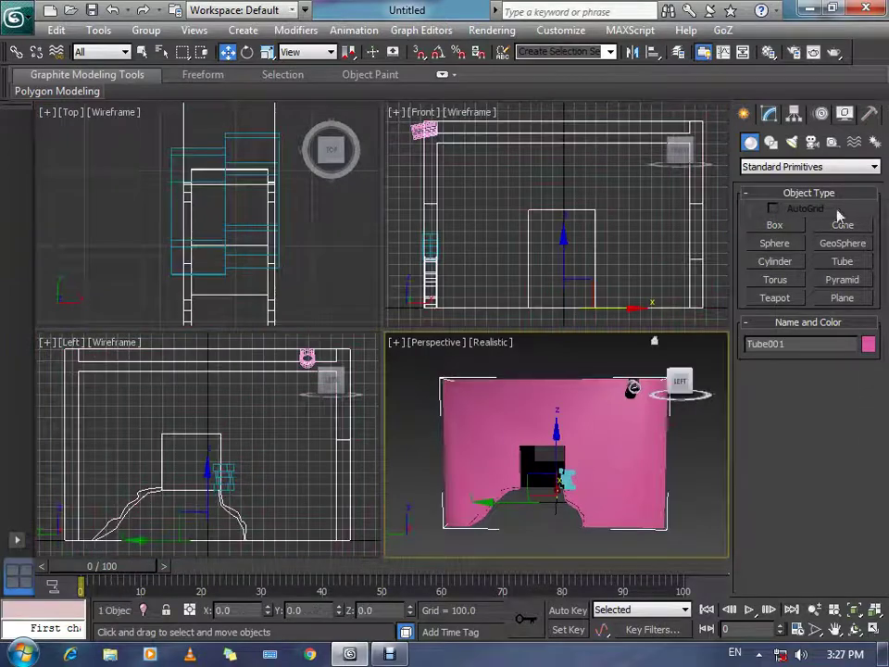
left_click(769, 113)
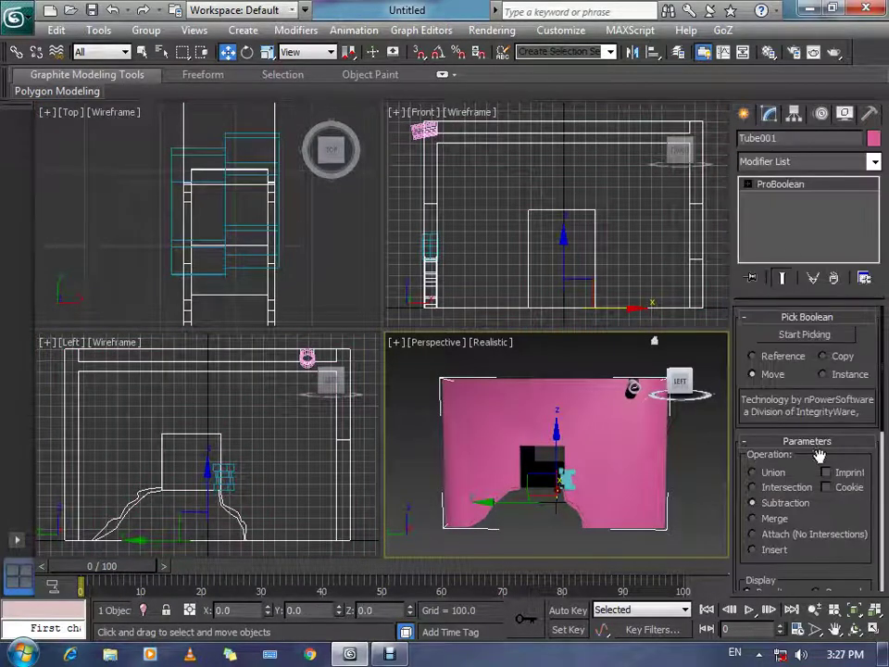
left_click(802, 335)
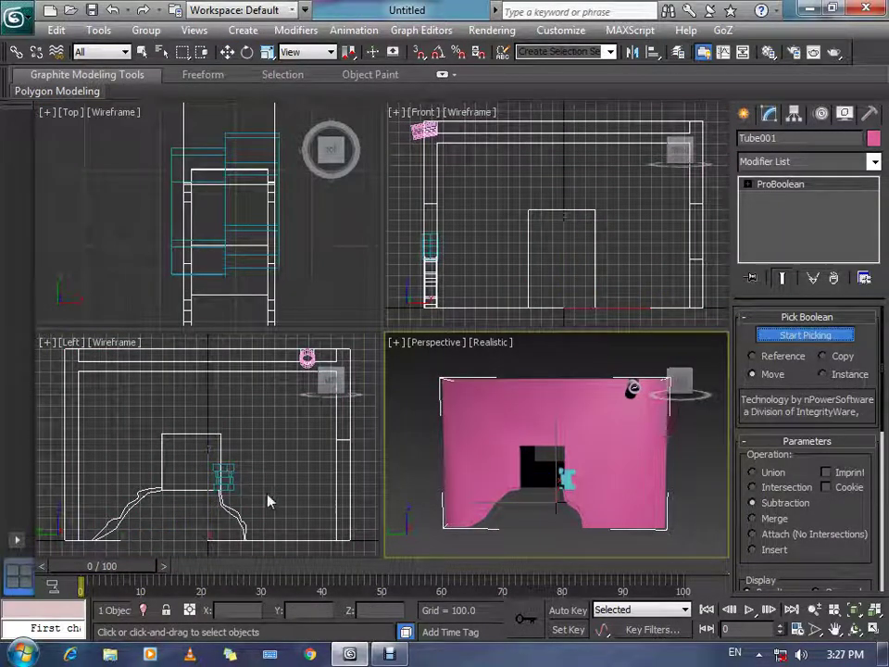
scroll(252, 476, "up", 2)
scroll(252, 476, "up", 2)
mouse_move(252, 476)
middle_mouse_down()
mouse_move(215, 432)
mouse_move(261, 471)
middle_mouse_up()
scroll(214, 432, "up", 3)
Step: Subtract the four stacked boxes from the wall and convert it to an Editable Mesh
left_click(198, 427)
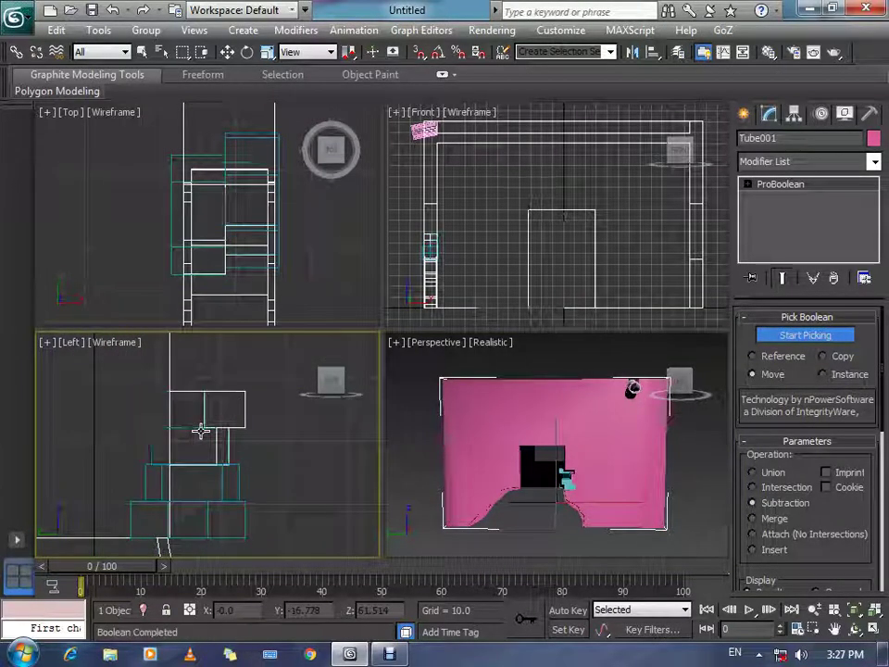
left_click(206, 463)
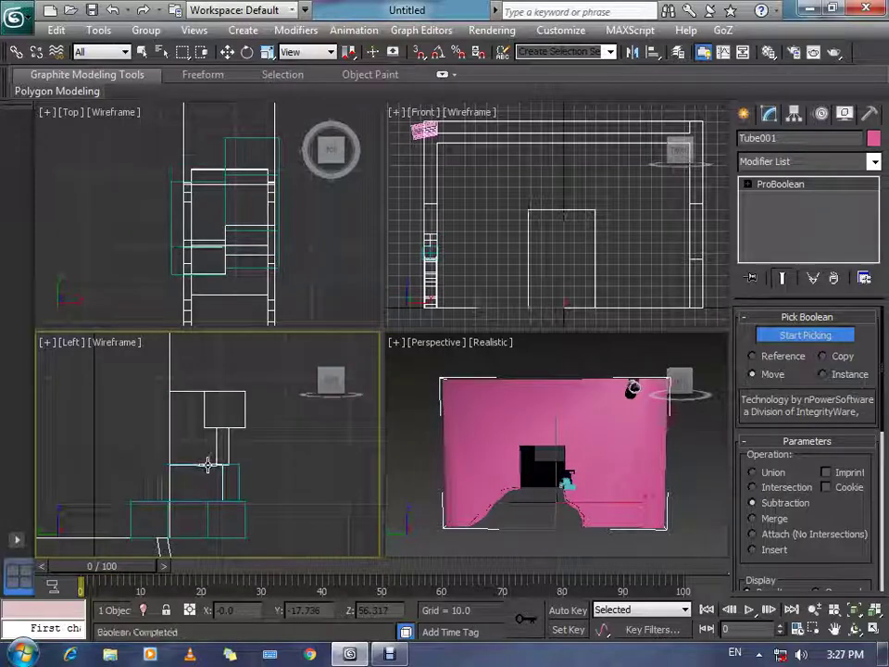
left_click(237, 514)
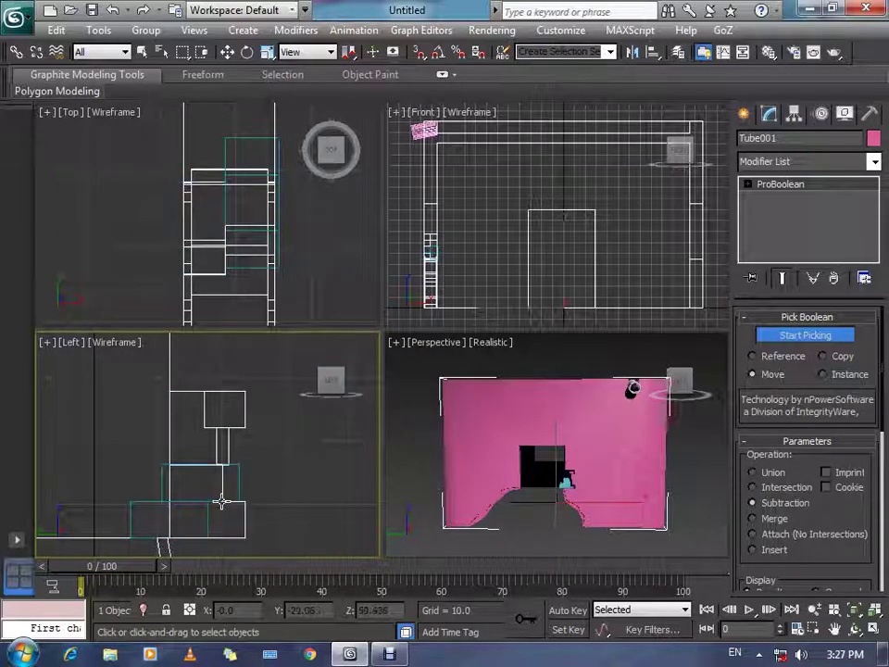
left_click(200, 503)
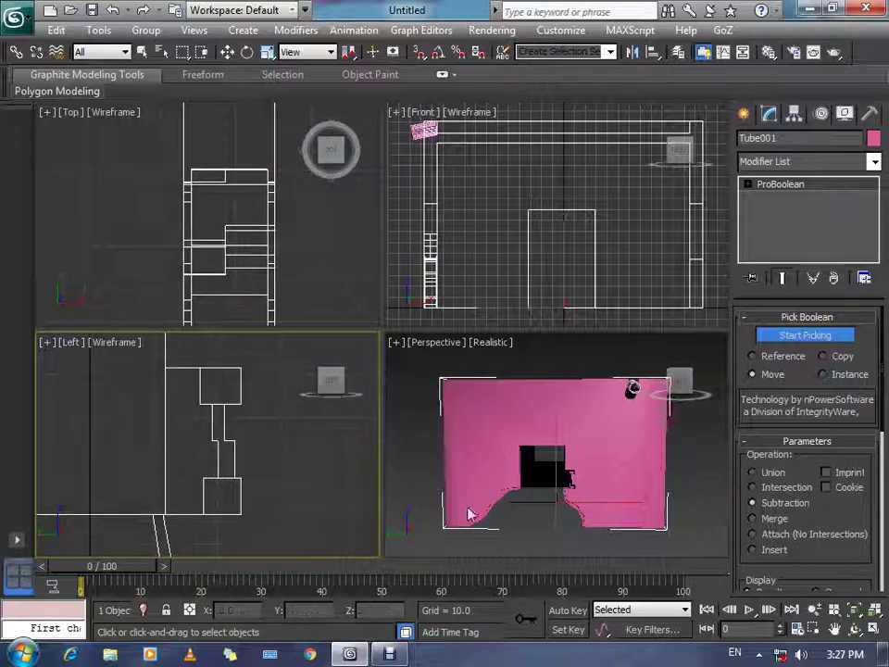
right_click(560, 470)
right_click(567, 459)
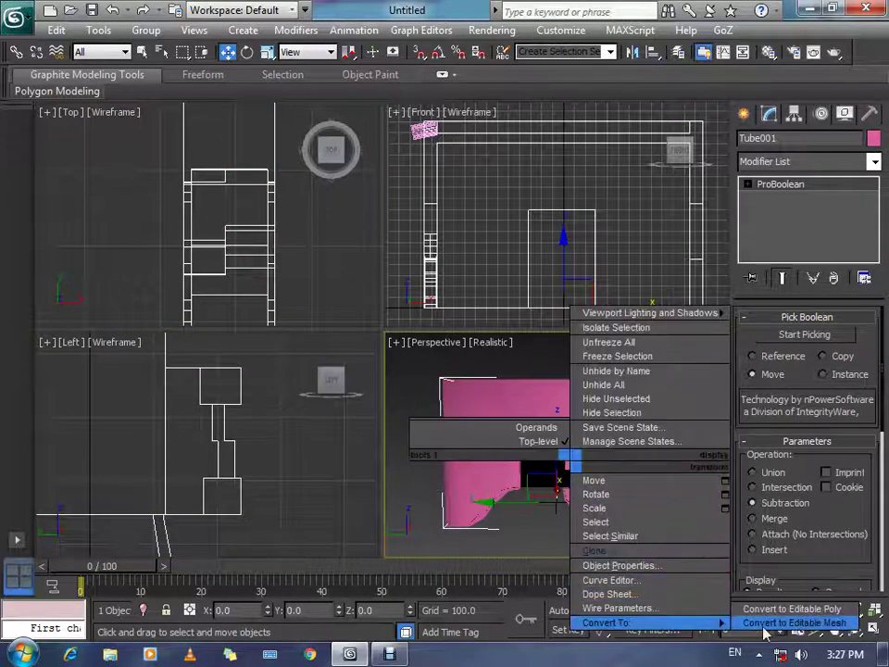
left_click(794, 622)
Step: Maximize the Perspective view and orbit to a frontal view of the notch
key("alt+w")
left_click(854, 630)
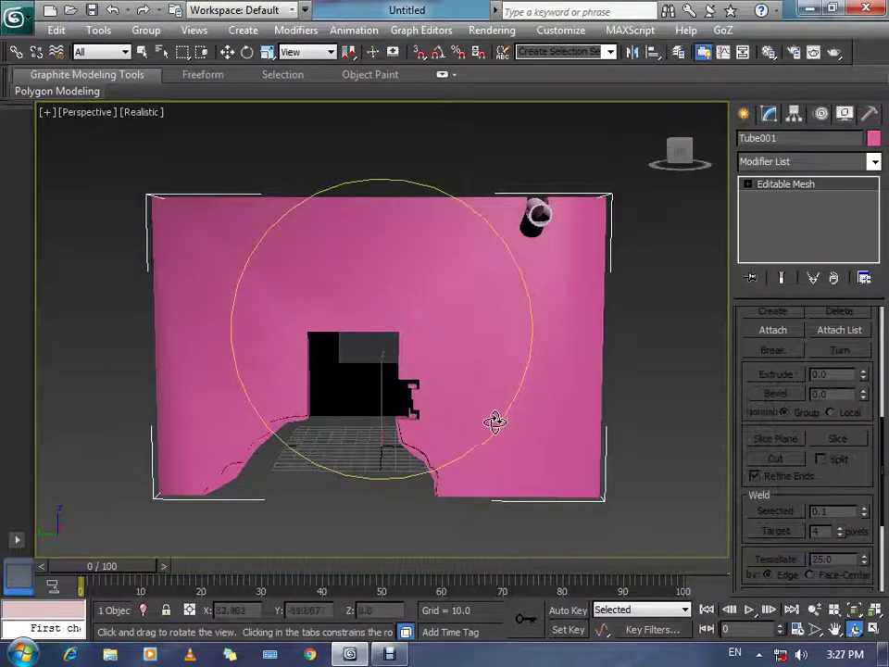
mouse_move(495, 418)
left_mouse_down()
mouse_move(478, 409)
mouse_move(481, 373)
left_mouse_up()
scroll(478, 375, "up", 4)
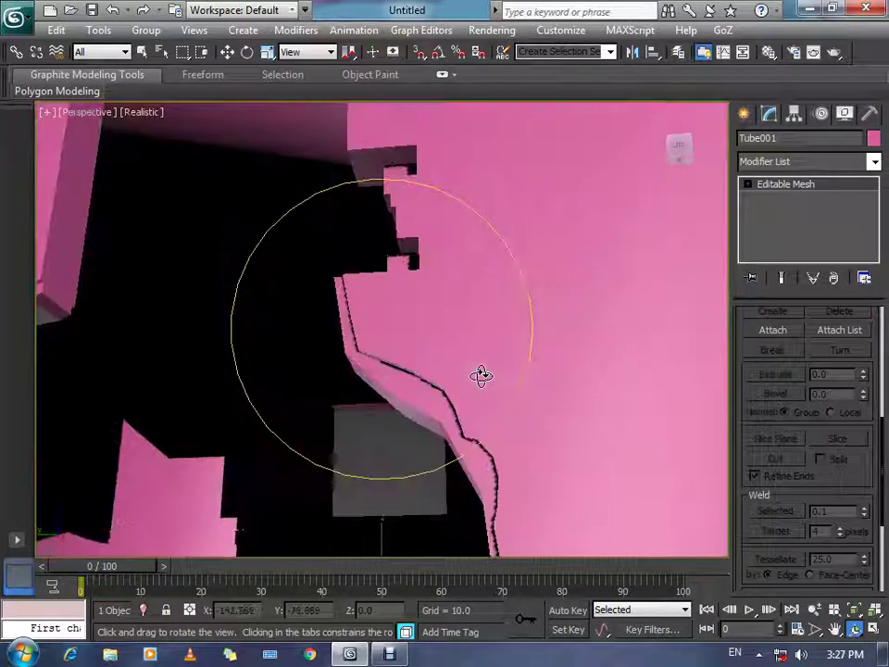
left_click_drag(401, 363, 417, 383)
key("w")
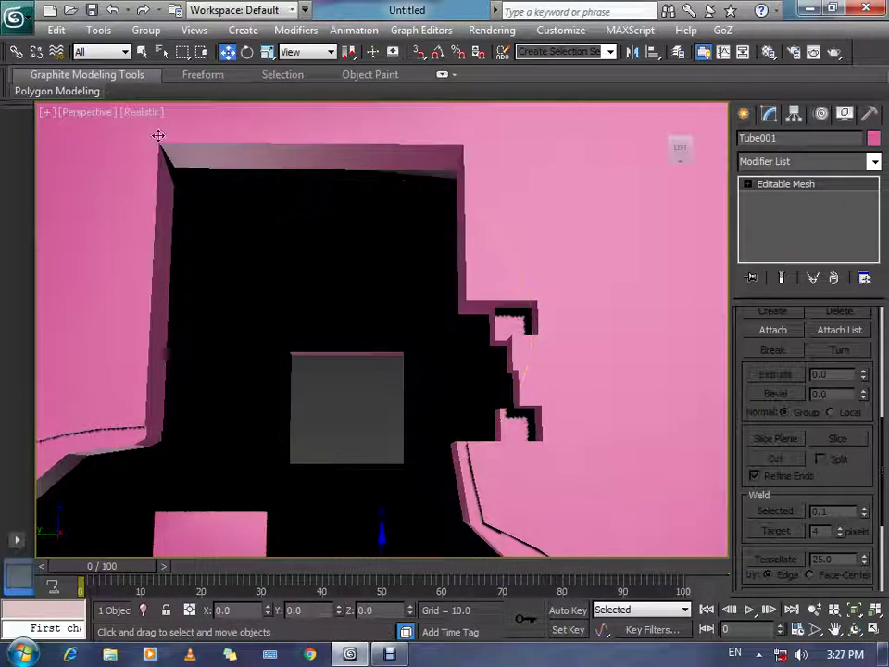
Step: Set the viewport to Shaded and orbit around the house from different angles
left_click(130, 113)
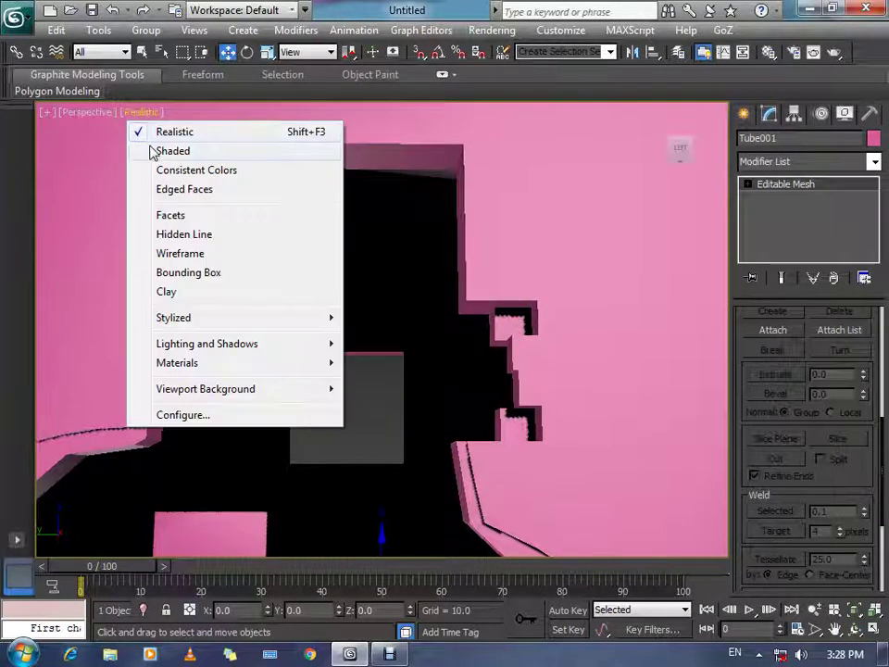
left_click(152, 150)
left_click(855, 631)
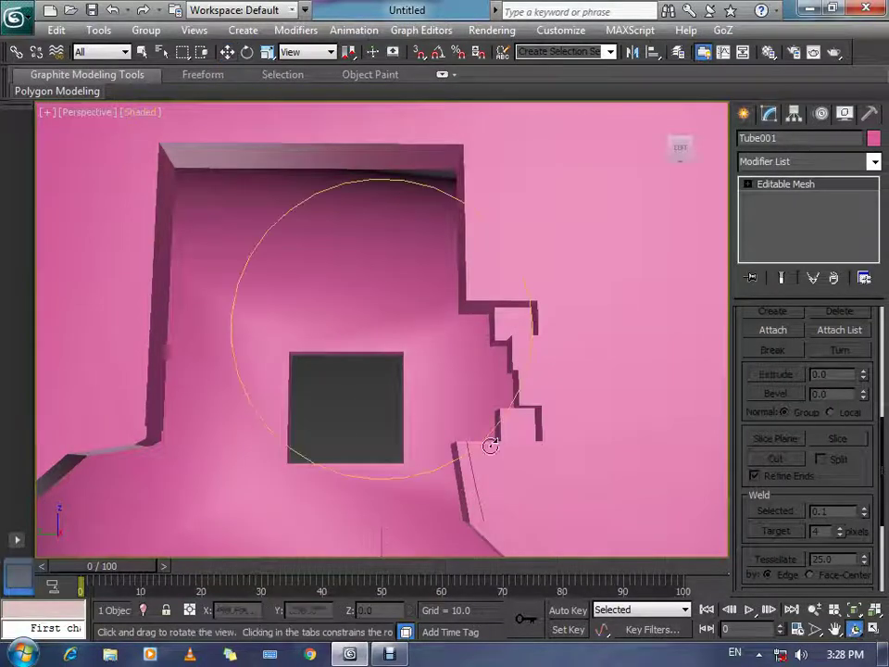
mouse_move(376, 358)
left_mouse_down()
mouse_move(400, 358)
mouse_move(356, 347)
left_mouse_up()
mouse_move(386, 345)
left_mouse_down()
mouse_move(407, 350)
mouse_move(362, 343)
mouse_move(473, 307)
mouse_move(533, 302)
mouse_move(478, 337)
mouse_move(453, 372)
mouse_move(522, 423)
mouse_move(681, 403)
mouse_move(367, 412)
mouse_move(403, 351)
mouse_move(412, 416)
mouse_move(373, 397)
left_mouse_up()
Step: Apply Auto Smooth 45 to the mesh polygons, exit Polygon level, and deselect the house
scroll(379, 397, "down", 3)
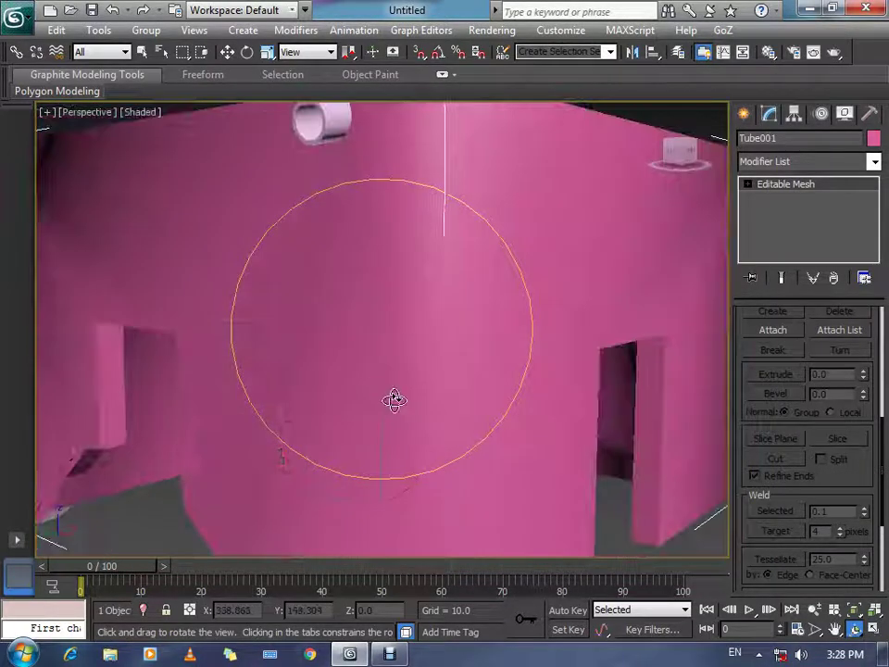
scroll(385, 393, "down", 5)
right_click(417, 362)
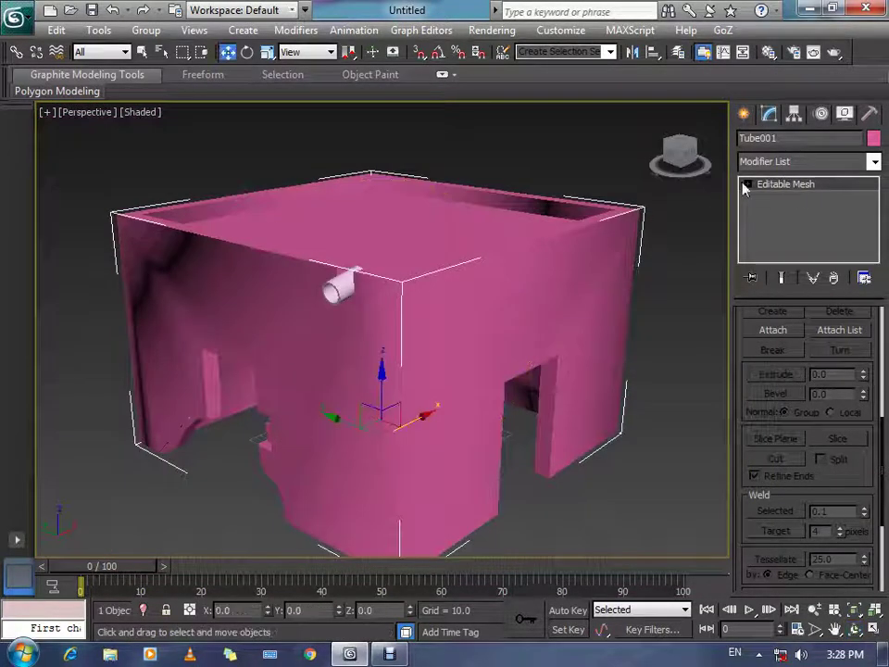
left_click(778, 240)
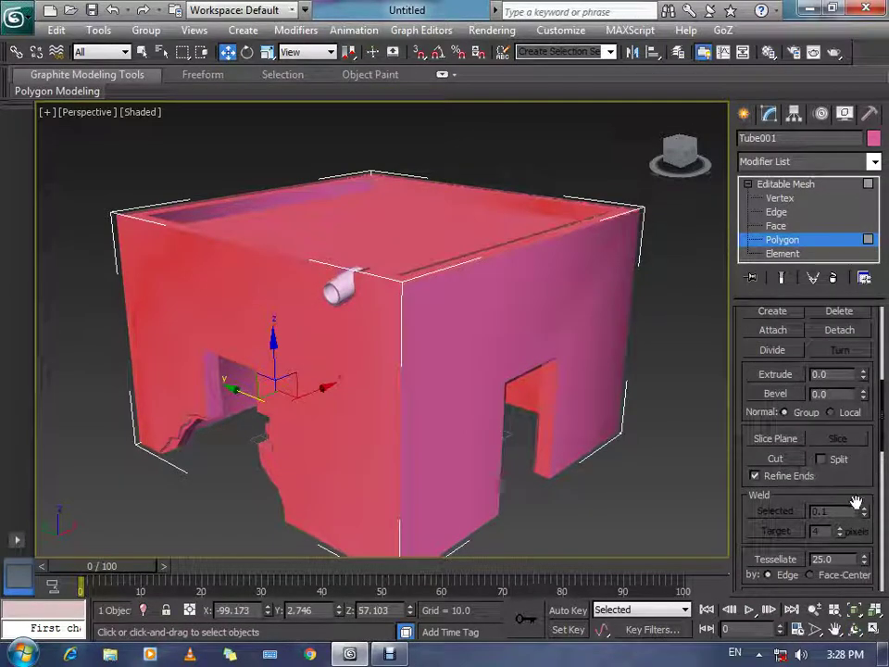
left_click_drag(855, 502, 827, 99)
scroll(834, 407, "down", 3)
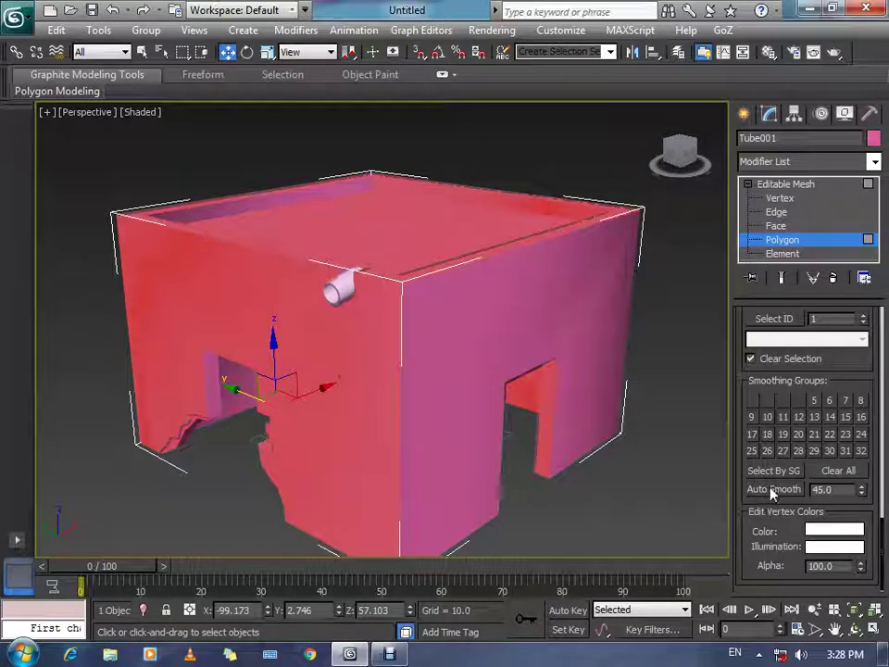
left_click(704, 268)
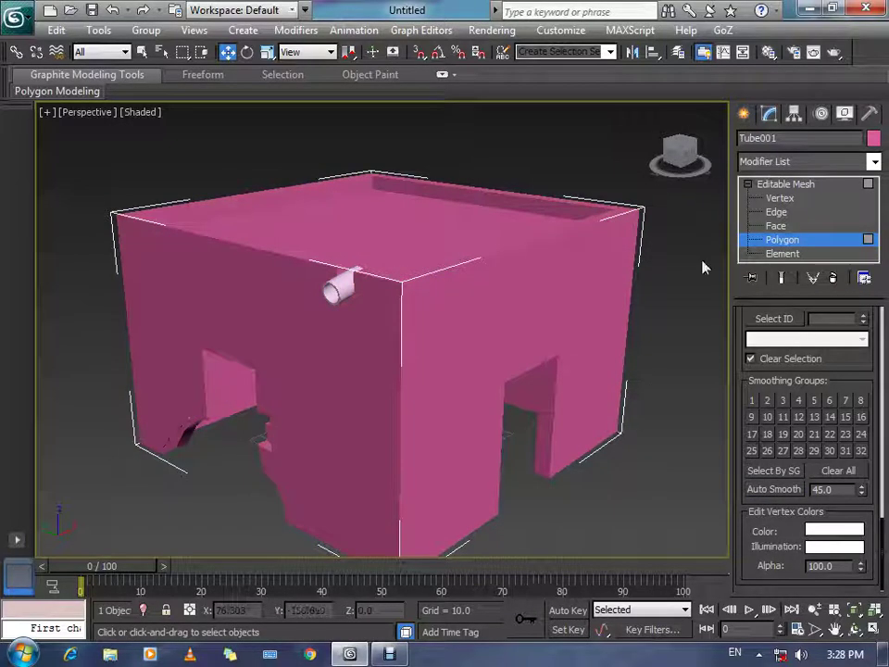
left_click(786, 185)
scroll(626, 497, "down", 1)
left_click(625, 498)
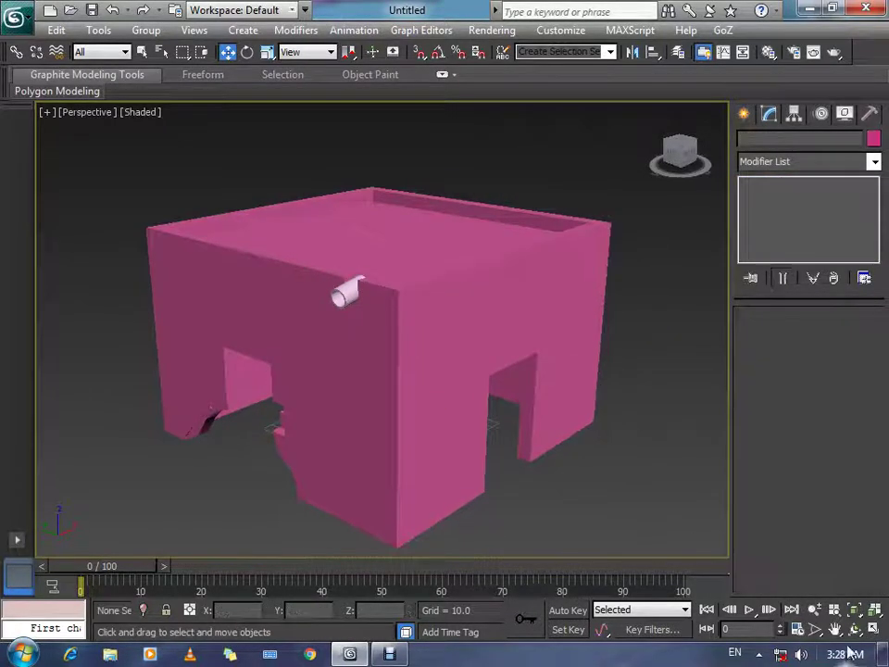
mouse_move(501, 393)
left_mouse_down()
mouse_move(429, 387)
mouse_move(440, 383)
left_mouse_up()
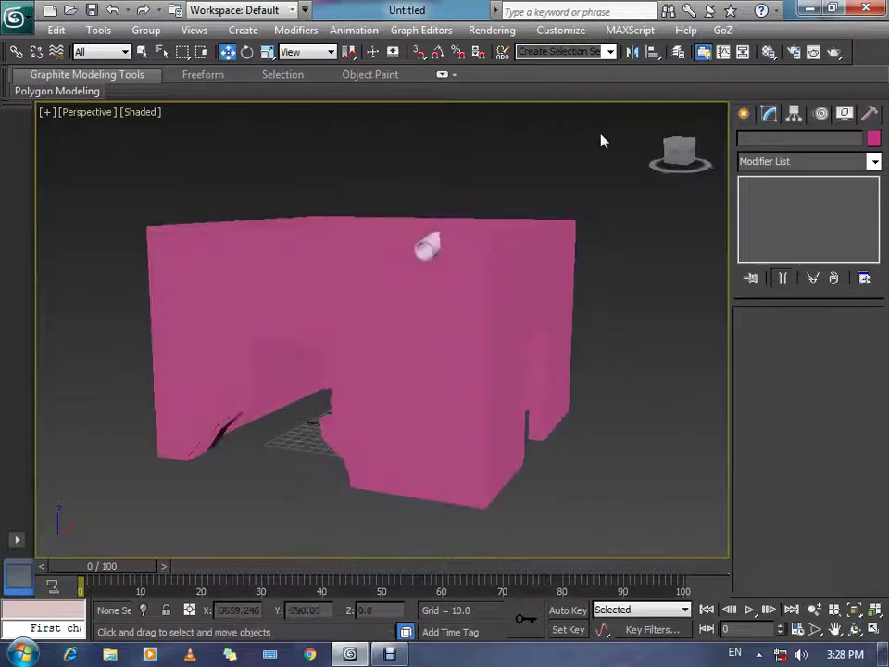
mouse_move(681, 158)
left_mouse_down()
mouse_move(188, 115)
mouse_move(116, 537)
mouse_move(45, 113)
mouse_move(663, 117)
mouse_move(644, 558)
mouse_move(651, 192)
mouse_move(585, 194)
mouse_move(500, 179)
mouse_move(481, 158)
mouse_move(495, 169)
mouse_move(674, 164)
left_mouse_up()
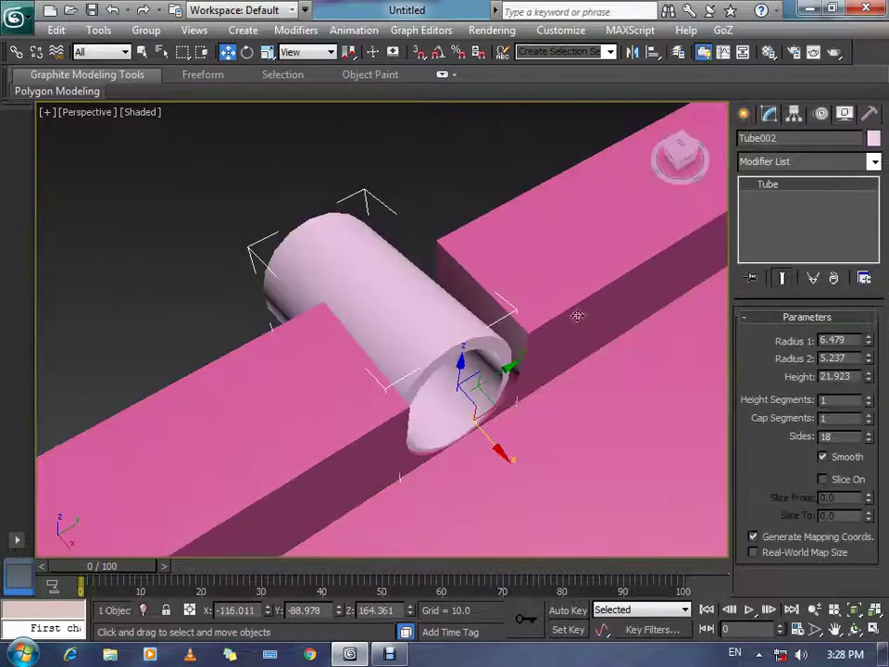
left_click(425, 175)
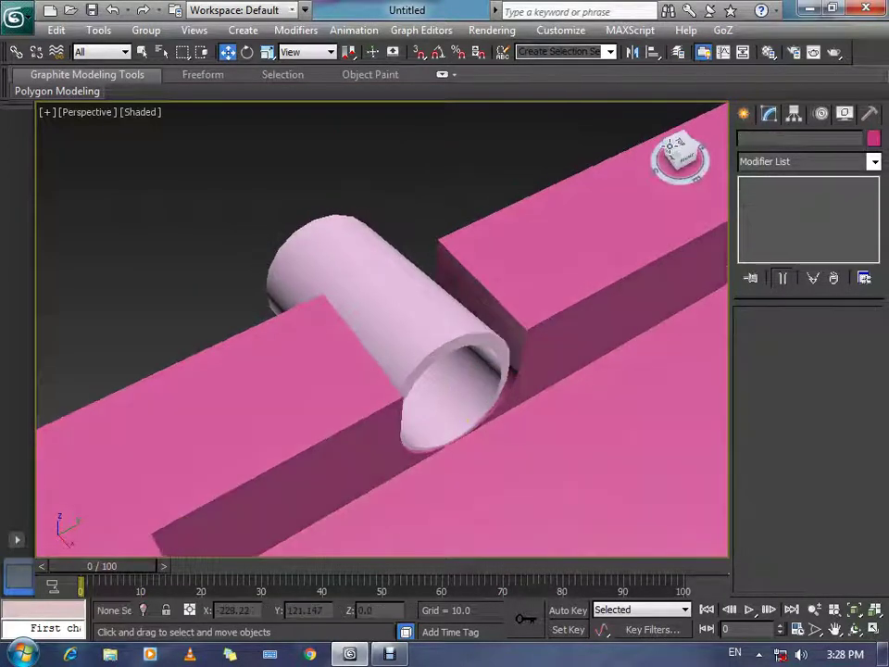
mouse_move(424, 174)
middle_mouse_down("alt")
mouse_move(618, 109)
mouse_move(564, 121)
mouse_move(425, 552)
mouse_move(391, 518)
mouse_move(389, 552)
mouse_move(412, 552)
mouse_move(417, 106)
mouse_move(422, 117)
mouse_move(510, 127)
mouse_move(607, 105)
mouse_move(621, 123)
mouse_move(667, 362)
middle_mouse_up("alt")
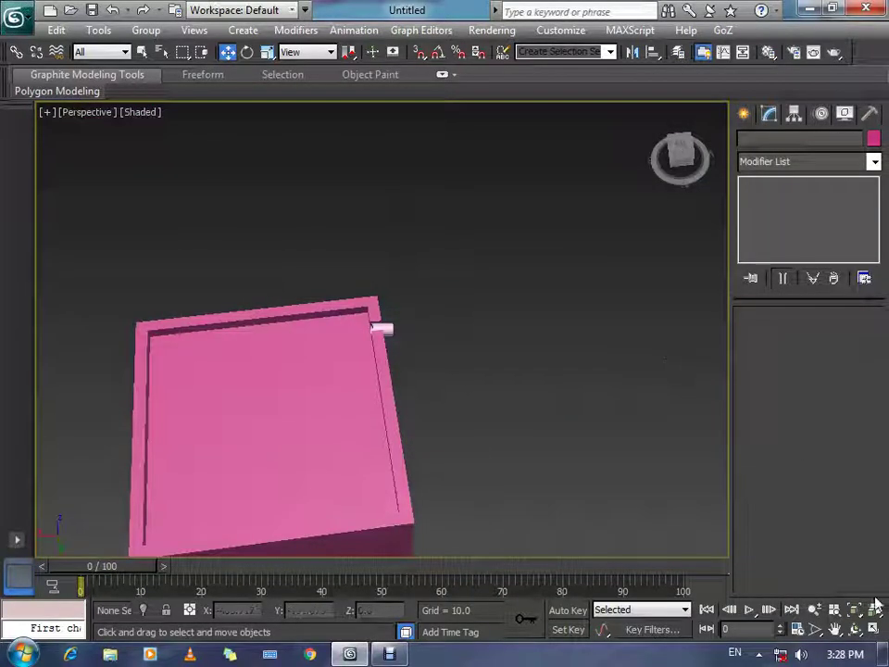
Step: Orbit to face the house front-on from lower and switch the viewport to Realistic
mouse_move(674, 213)
middle_mouse_down("alt")
mouse_move(661, 119)
mouse_move(557, 532)
mouse_move(581, 536)
middle_mouse_up("alt")
mouse_move(688, 172)
middle_mouse_down("alt")
mouse_move(672, 167)
mouse_move(712, 179)
mouse_move(634, 113)
mouse_move(591, 126)
mouse_move(556, 157)
mouse_move(639, 179)
mouse_move(692, 161)
mouse_move(538, 169)
mouse_move(697, 162)
mouse_move(54, 164)
mouse_move(660, 165)
middle_mouse_up("alt")
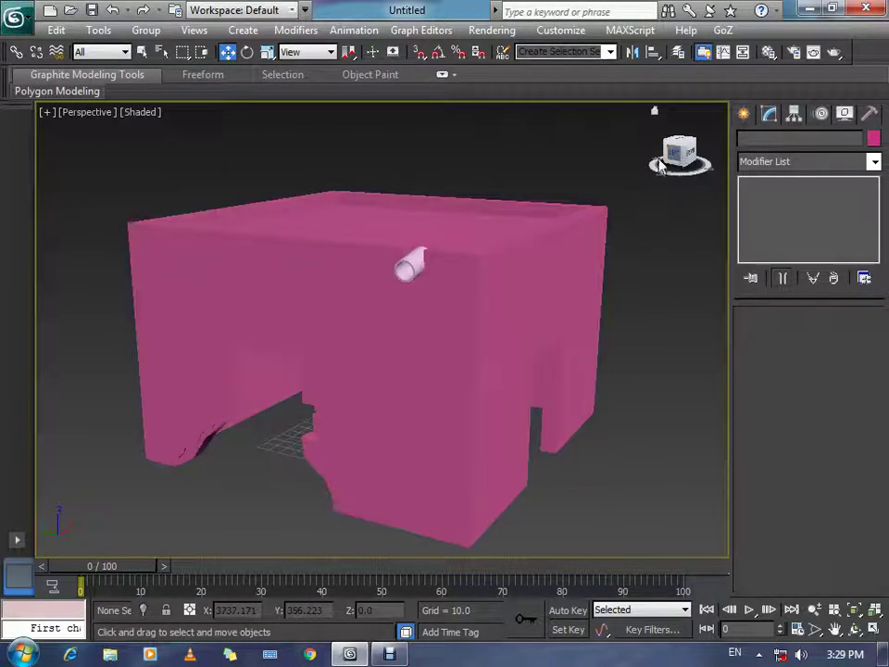
left_click(143, 115)
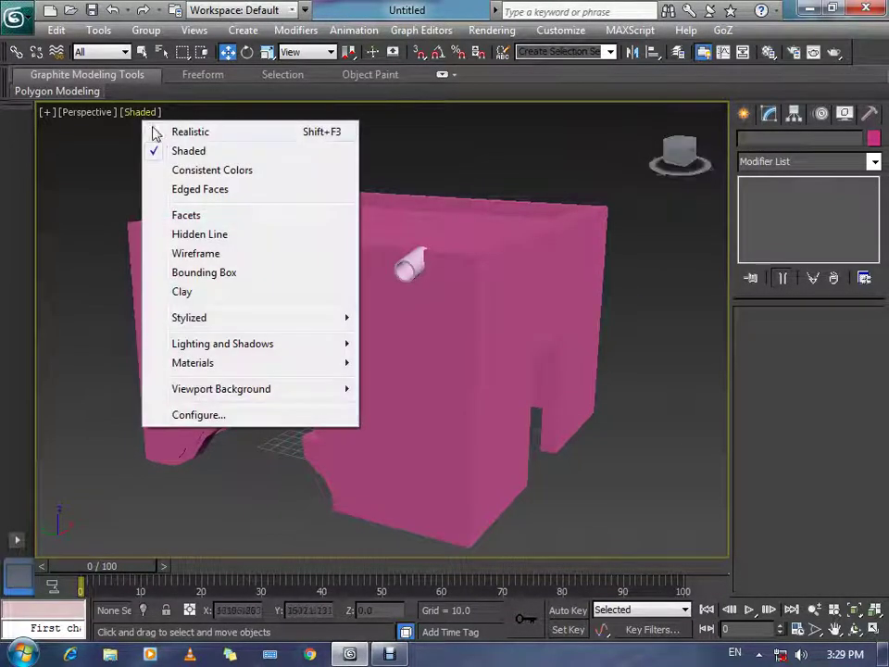
left_click(154, 131)
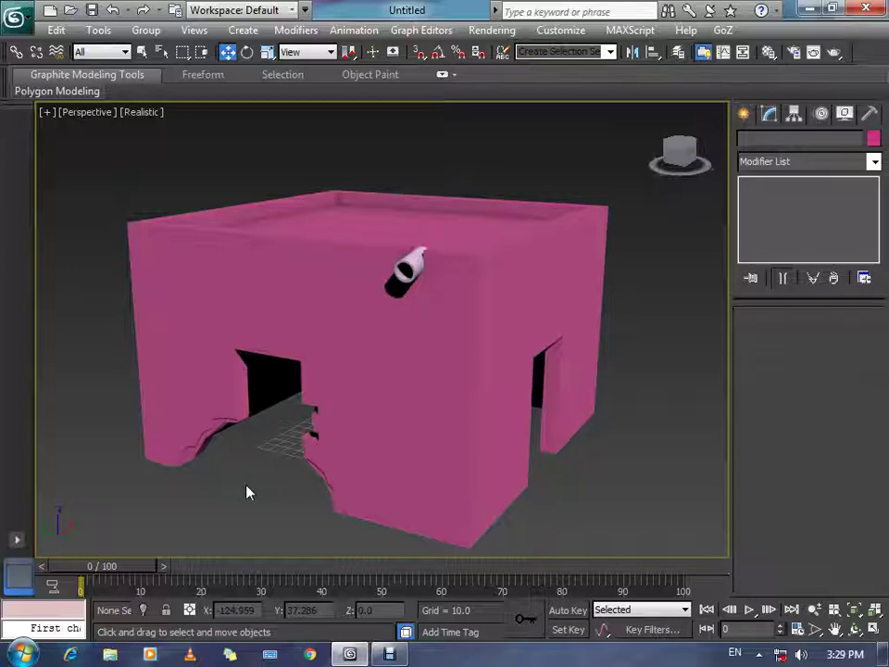
scroll(248, 491, "down", 4)
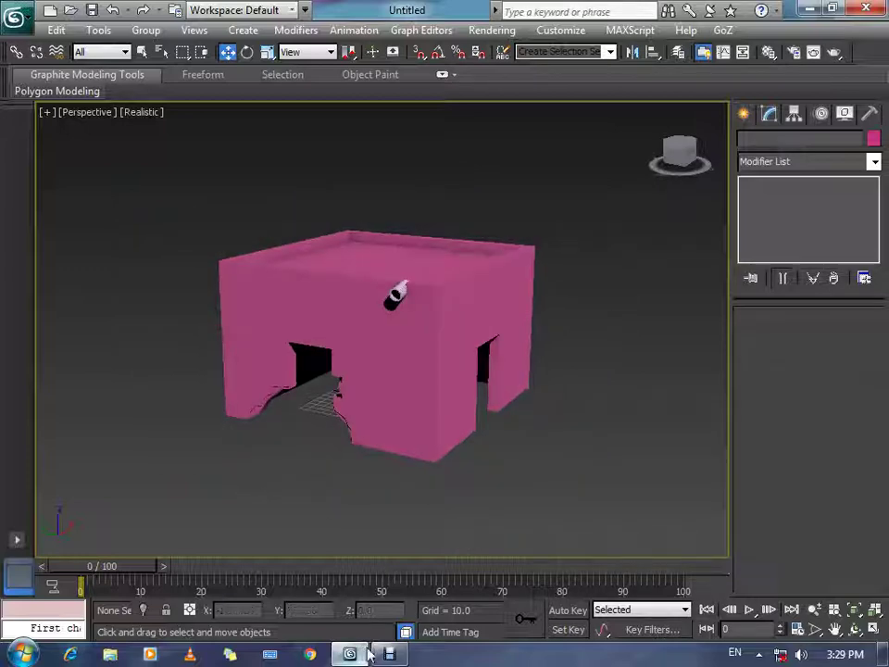